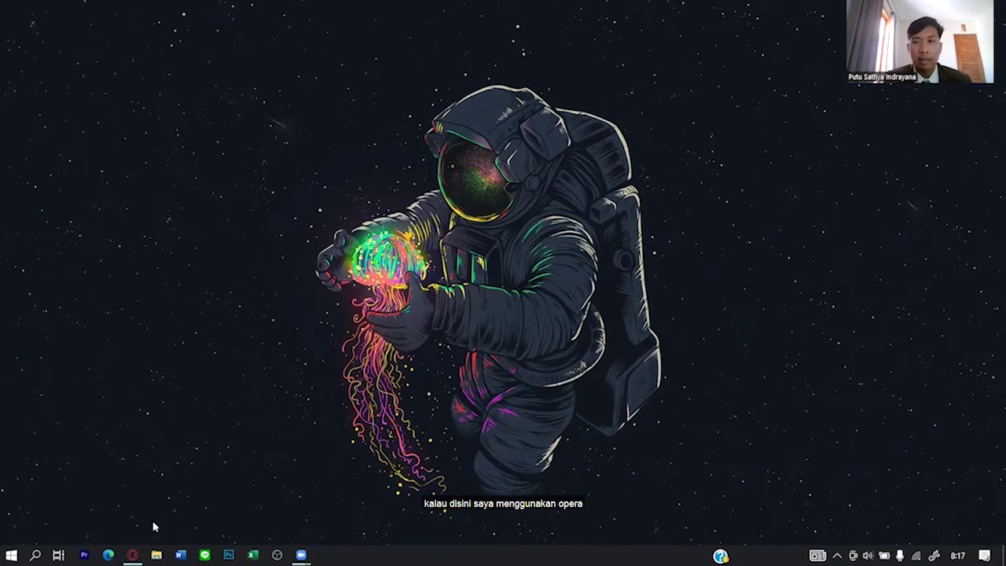
Launch Opera from the taskbar so its Speed Dial start page appears.
{"action": "left_click", "coordinate": [132, 555]}
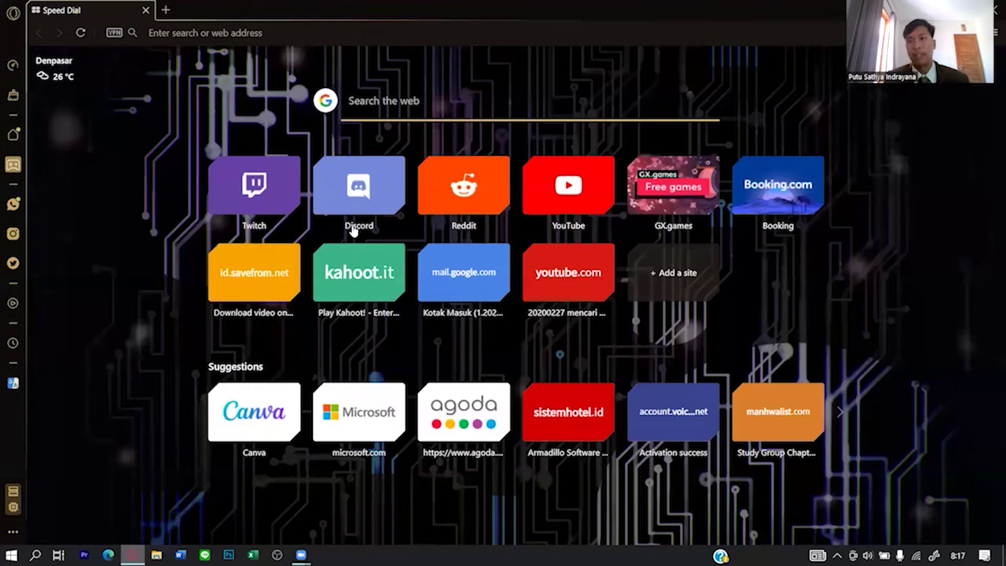
Search Google for 'armadillo hotel download' and open the Free Download Armadillo Software Hotel result.
{"action": "left_click", "coordinate": [405, 115]}
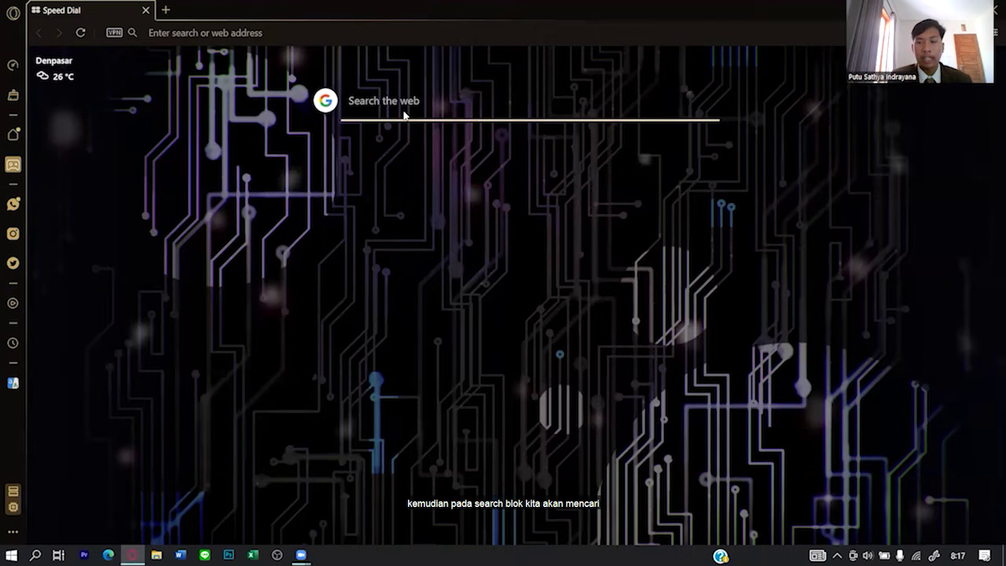
{"action": "type", "text": "armad"}
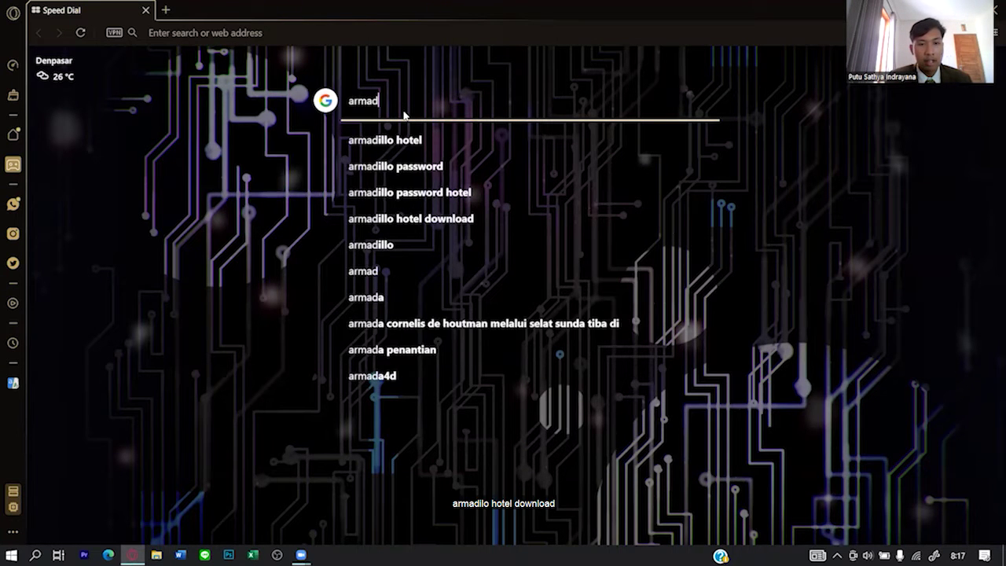
{"action": "type", "text": "illo h"}
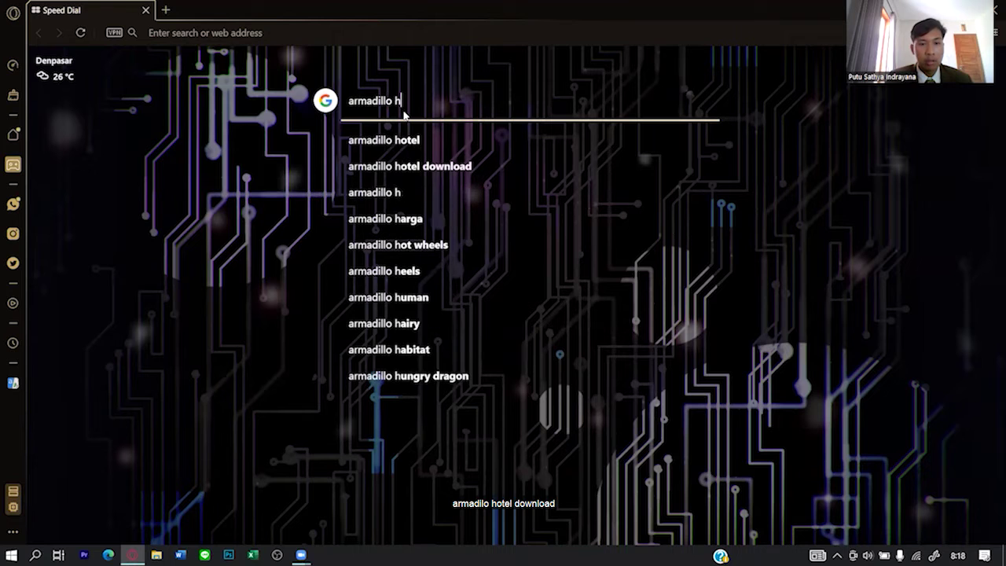
{"action": "type", "text": "otel do"}
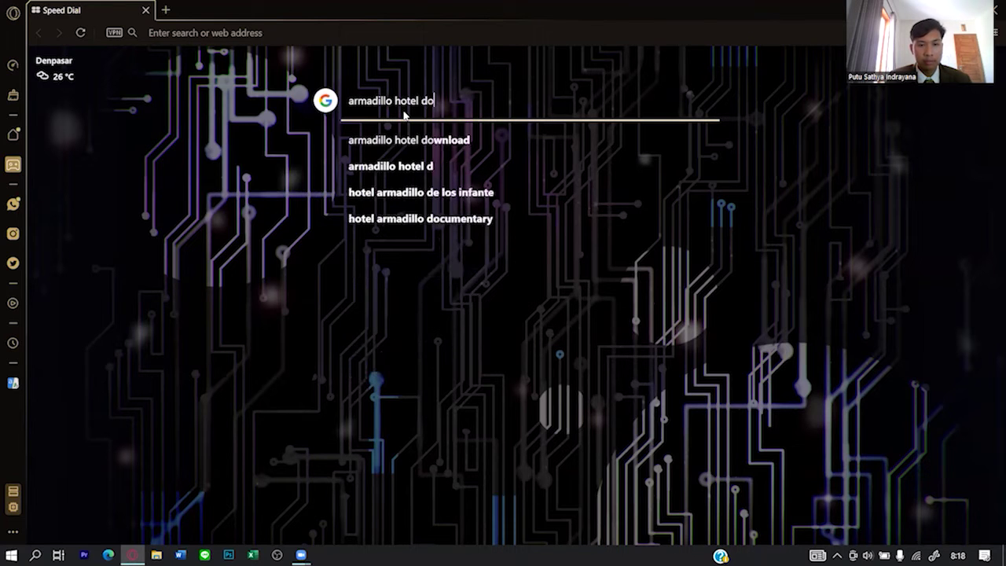
{"action": "type", "text": "wnload"}
{"action": "key", "text": "Return"}
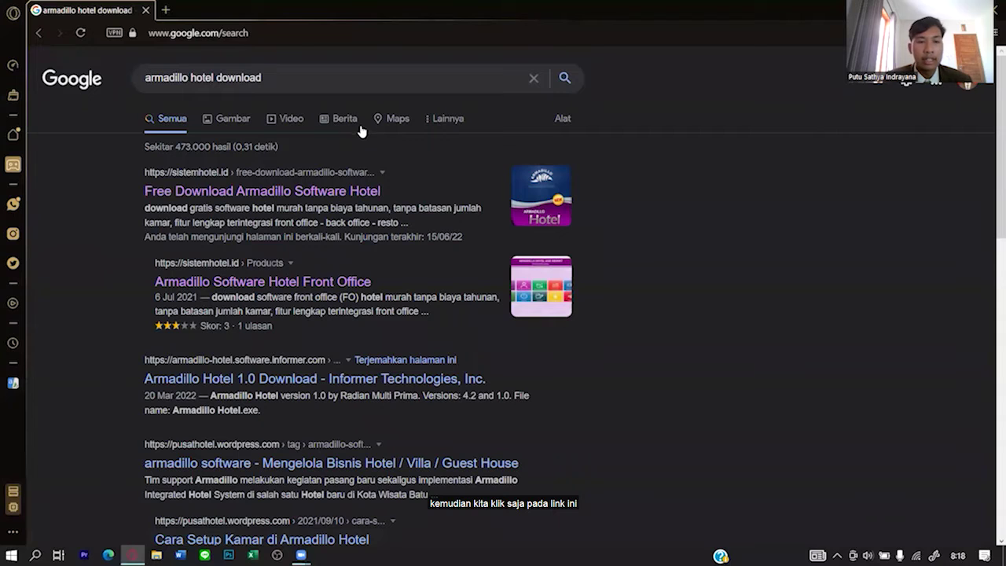
{"action": "left_click", "coordinate": [363, 183]}
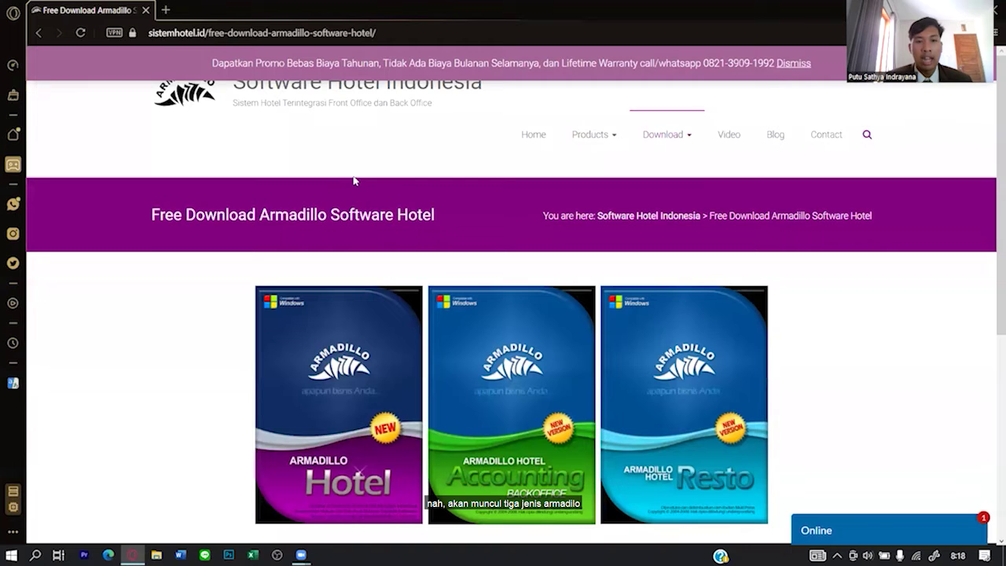
Browse the download page and show the downloads list with both Armadillo setup files completed.
{"action": "scroll", "coordinate": [311, 190], "scroll_direction": "down", "scroll_amount": 2}
{"action": "scroll", "coordinate": [314, 195], "scroll_direction": "down", "scroll_amount": 1}
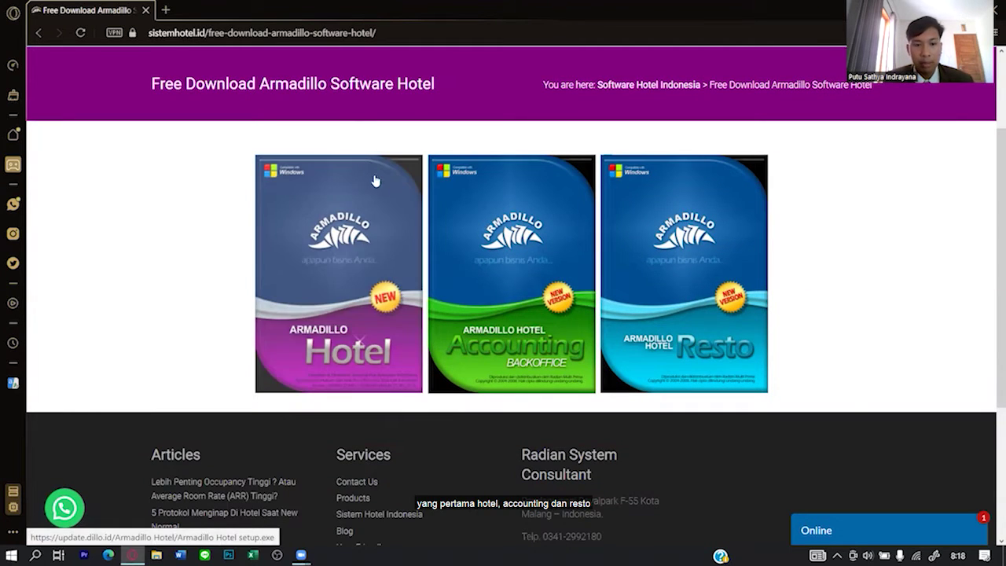
{"action": "scroll", "coordinate": [687, 283], "scroll_direction": "down", "scroll_amount": 2}
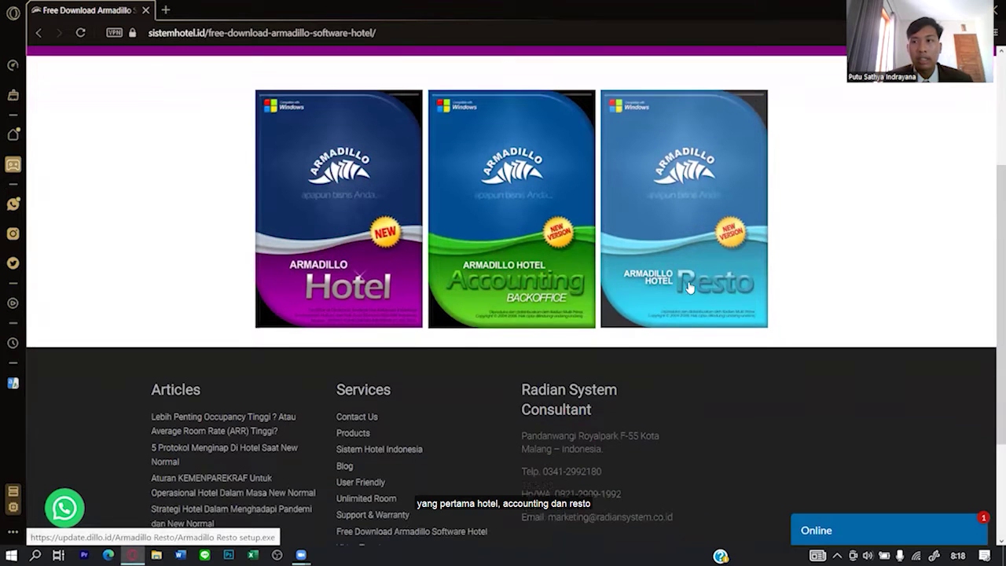
{"action": "scroll", "coordinate": [676, 283], "scroll_direction": "up", "scroll_amount": 2}
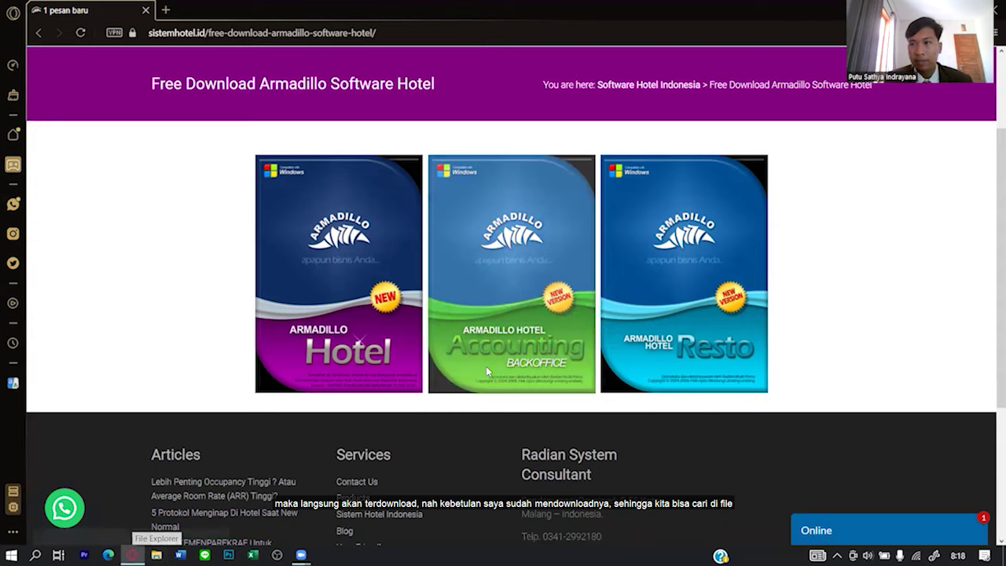
{"action": "left_click", "coordinate": [972, 32]}
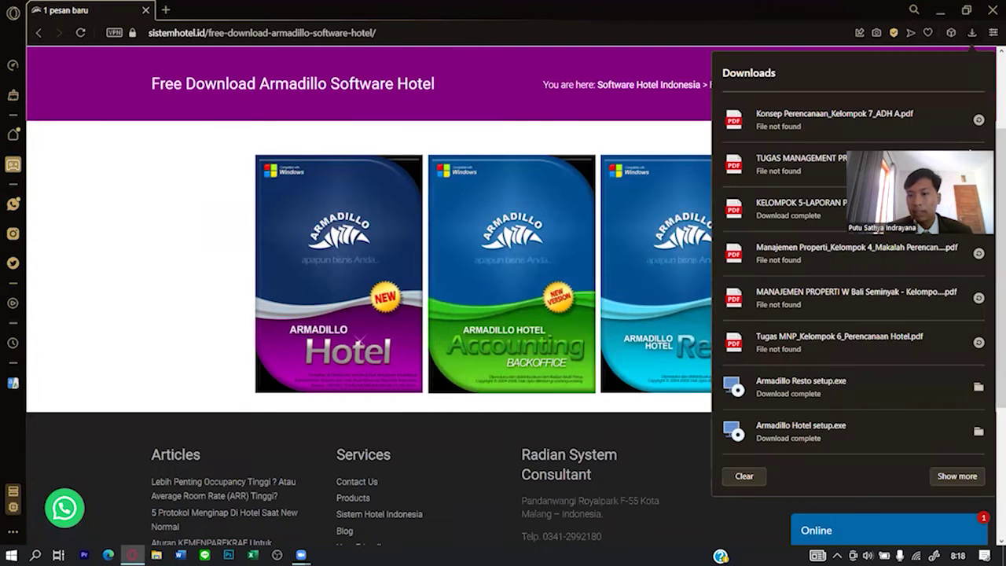
Install Armadillo Hotel from its setup.exe with the licence accepted and default folder.
{"action": "left_click", "coordinate": [978, 385]}
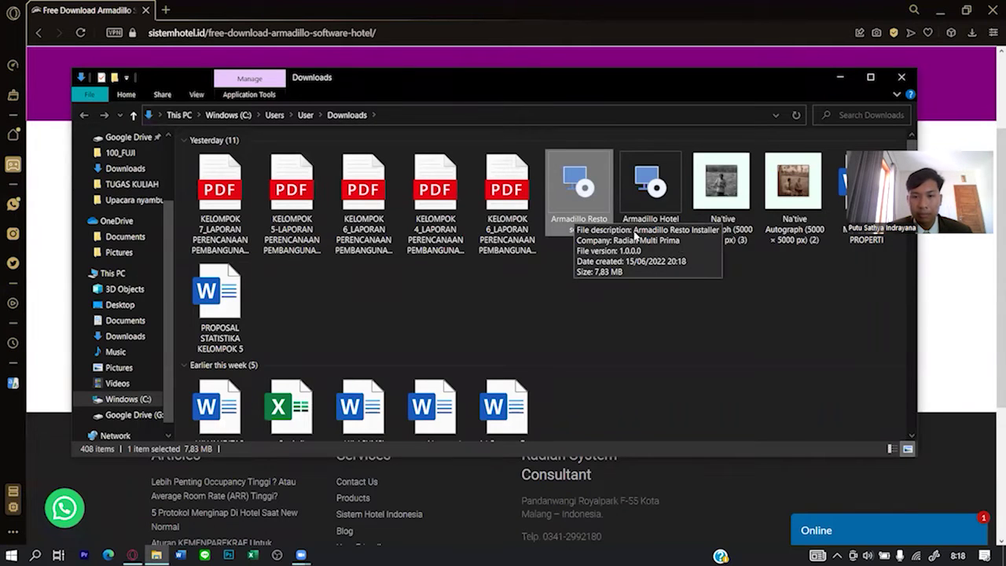
{"action": "double_click", "coordinate": [650, 192]}
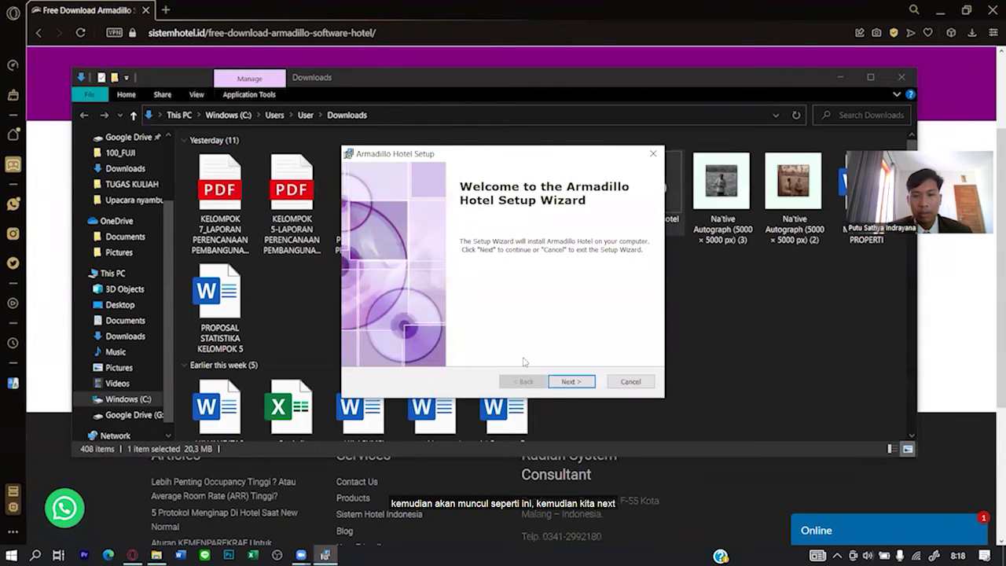
{"action": "left_click", "coordinate": [580, 383]}
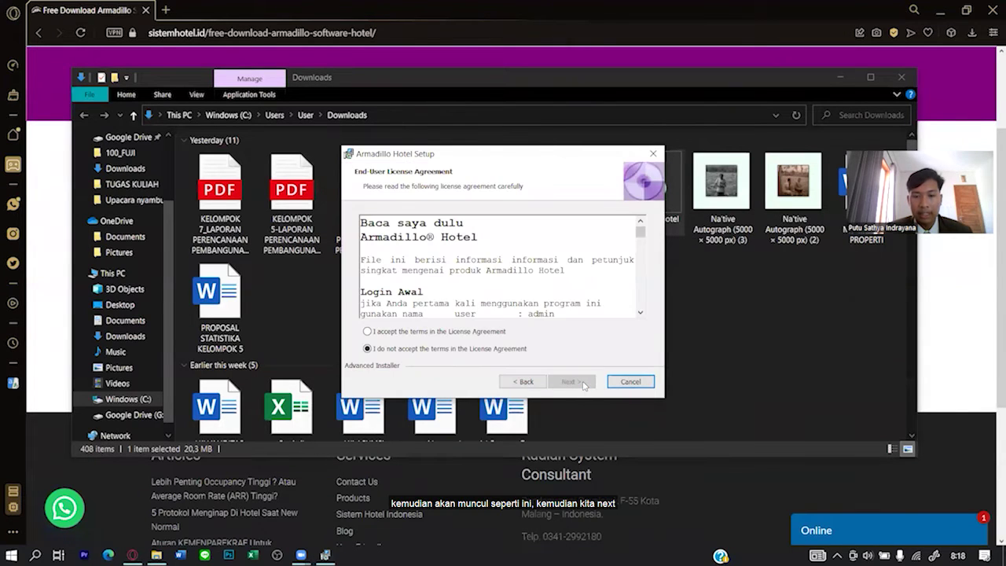
{"action": "left_click", "coordinate": [401, 331]}
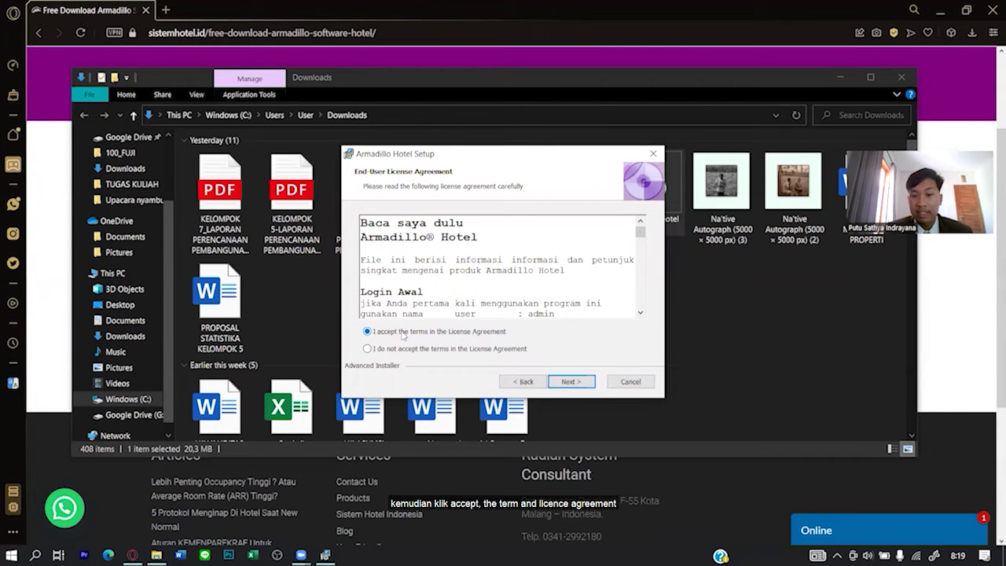
{"action": "left_click", "coordinate": [590, 382]}
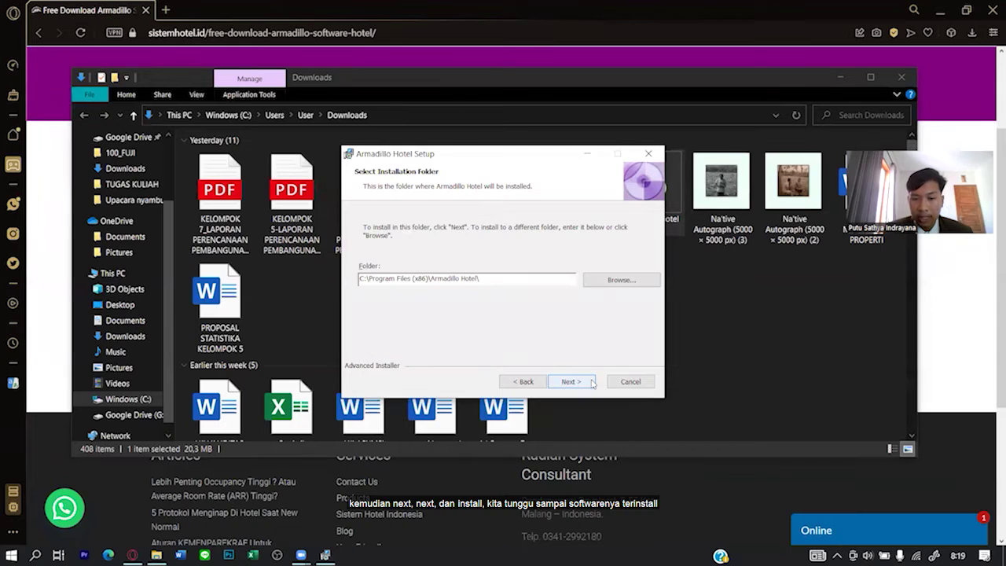
{"action": "left_click", "coordinate": [563, 380]}
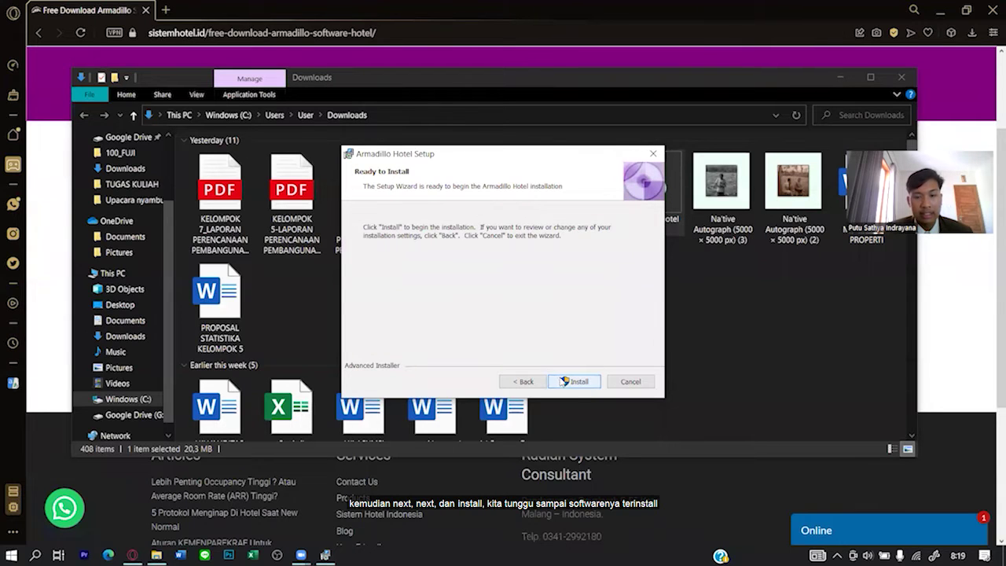
{"action": "left_click", "coordinate": [562, 381]}
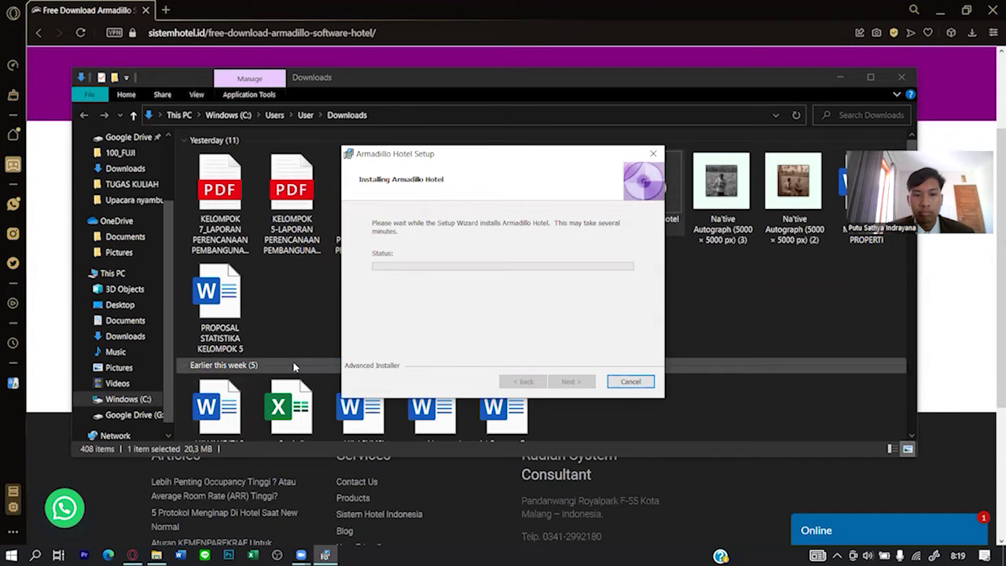
{"action": "left_click", "coordinate": [491, 380]}
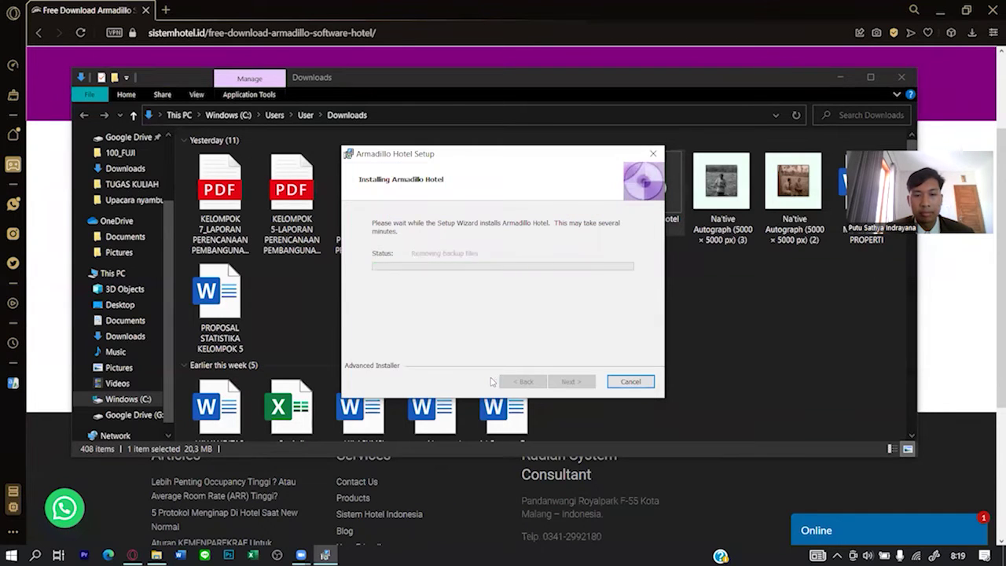
{"action": "left_click", "coordinate": [569, 381]}
Install Armadillo Resto from its setup.exe, accepting the licence terms.
{"action": "left_click", "coordinate": [563, 225]}
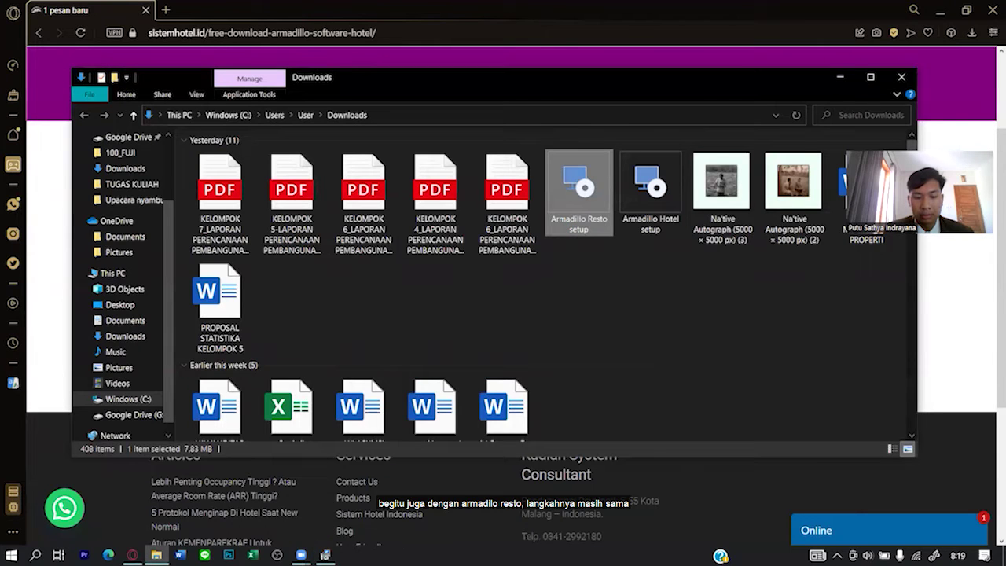
{"action": "left_click", "coordinate": [551, 382]}
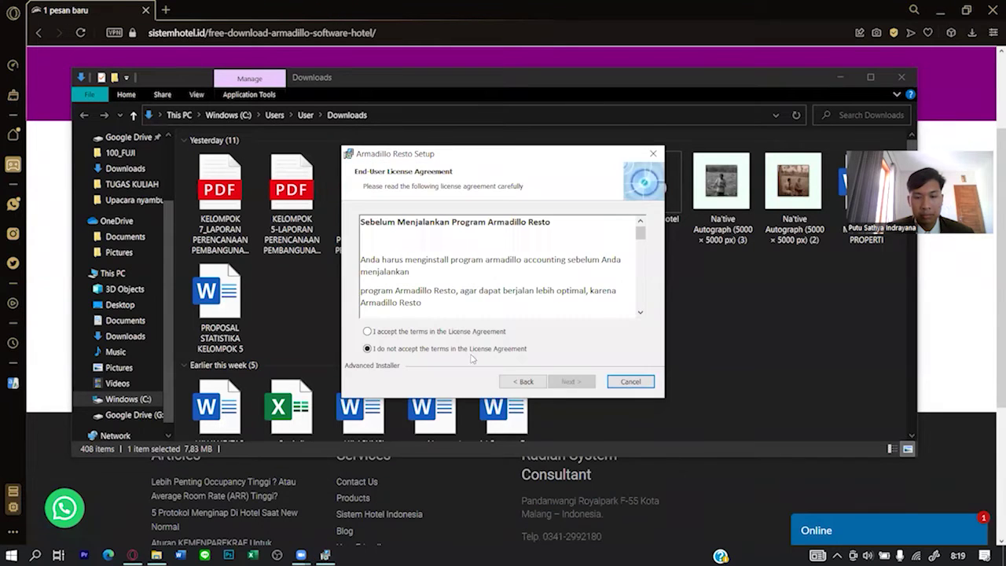
{"action": "left_click", "coordinate": [367, 330]}
{"action": "left_click", "coordinate": [570, 381]}
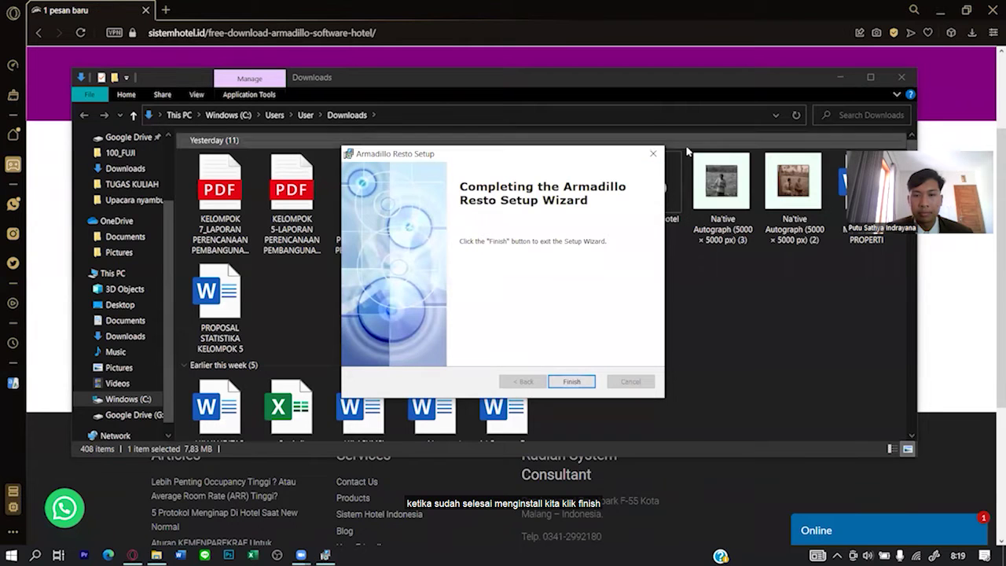
{"action": "left_click", "coordinate": [571, 381]}
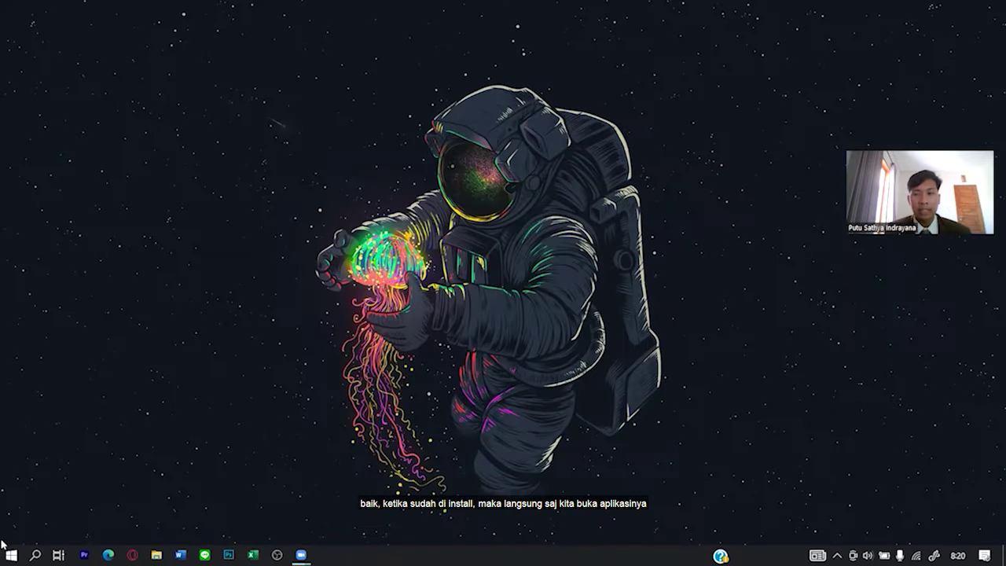
Start Armadillo Hotel from the Start menu, approve UAC, and log in via 'LOGIN di sini'.
{"action": "left_click", "coordinate": [11, 551]}
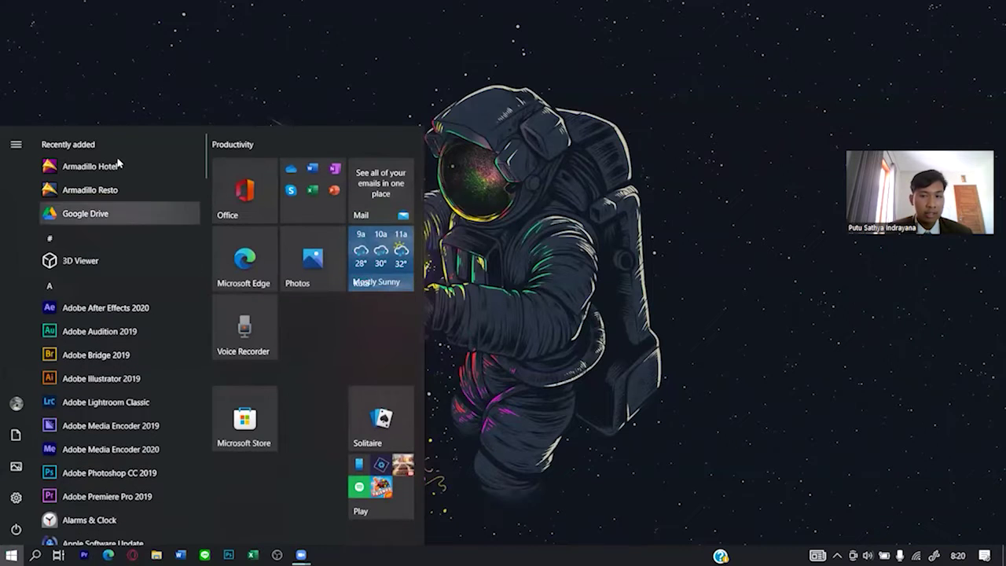
{"action": "left_click", "coordinate": [158, 165]}
{"action": "left_click", "coordinate": [491, 367]}
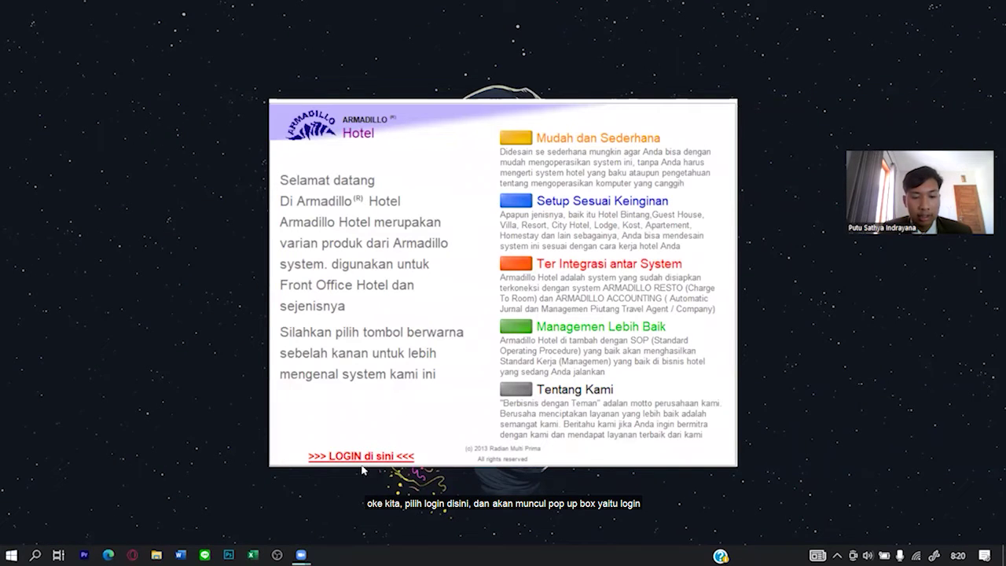
{"action": "left_click", "coordinate": [358, 462]}
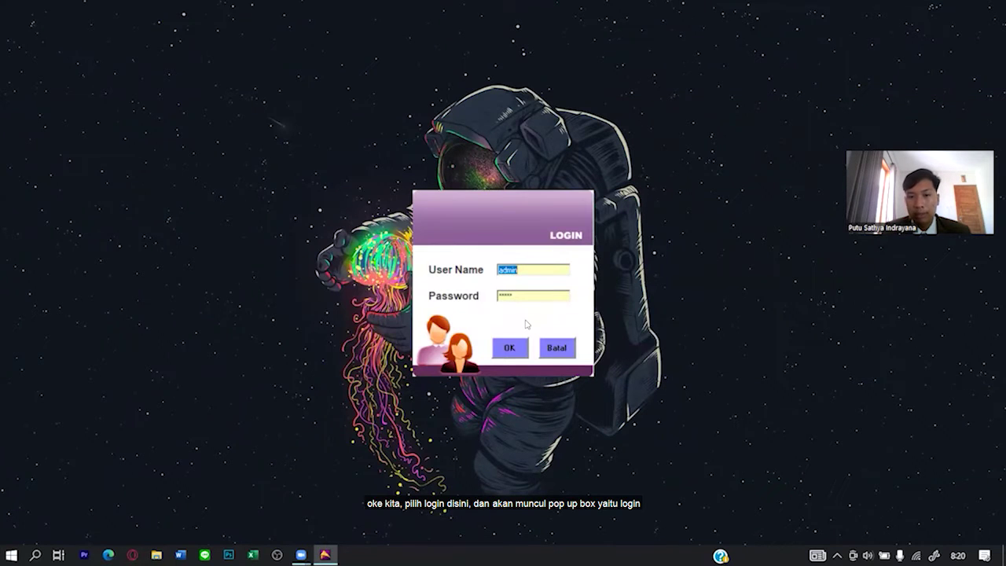
{"action": "left_click", "coordinate": [500, 353]}
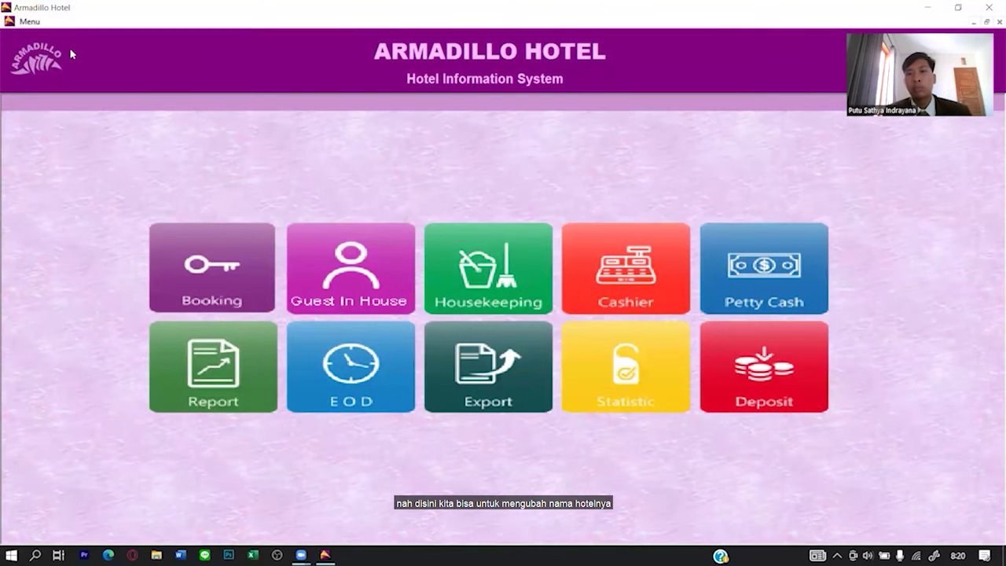
Open the Nama Hotel identity settings under Menu > Setup.
{"action": "left_click", "coordinate": [26, 24]}
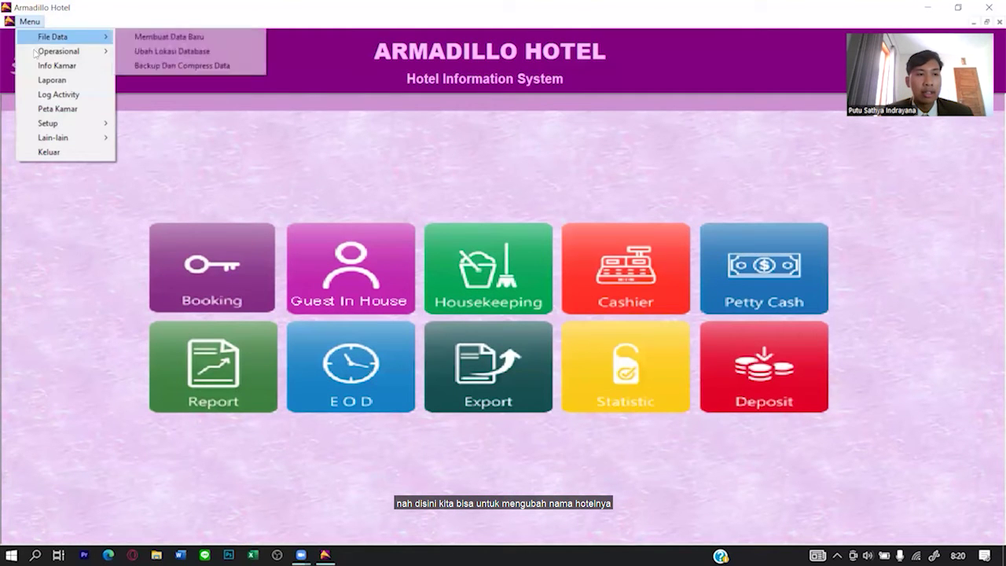
{"action": "mouse_move", "coordinate": [48, 125]}
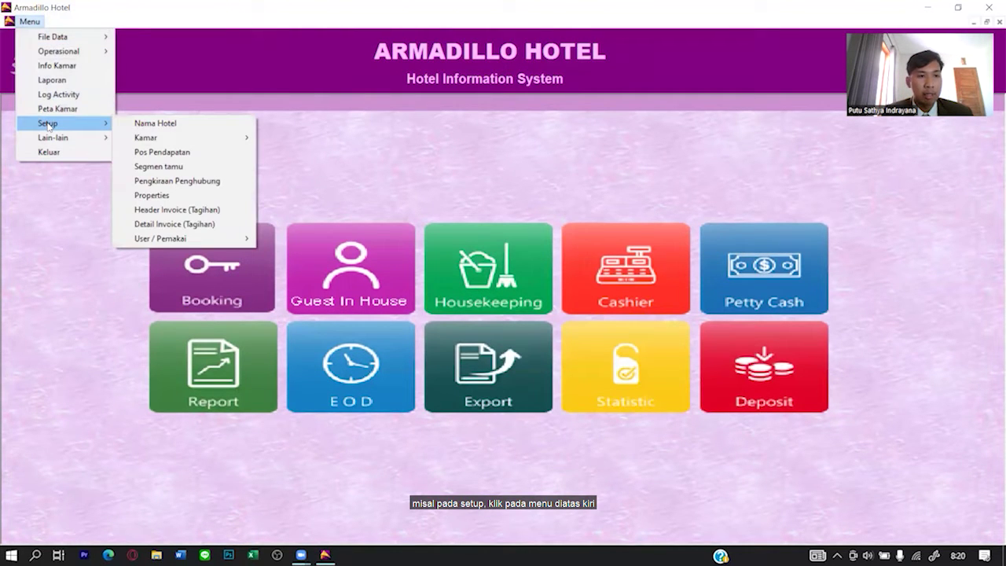
{"action": "left_click", "coordinate": [137, 25]}
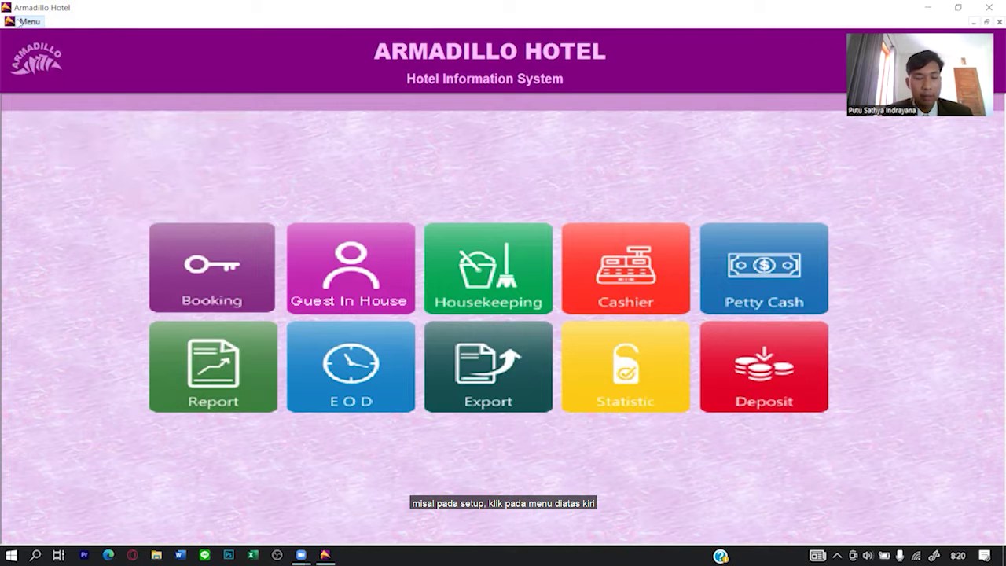
{"action": "left_click", "coordinate": [19, 21]}
{"action": "mouse_move", "coordinate": [48, 124]}
{"action": "left_click", "coordinate": [126, 122]}
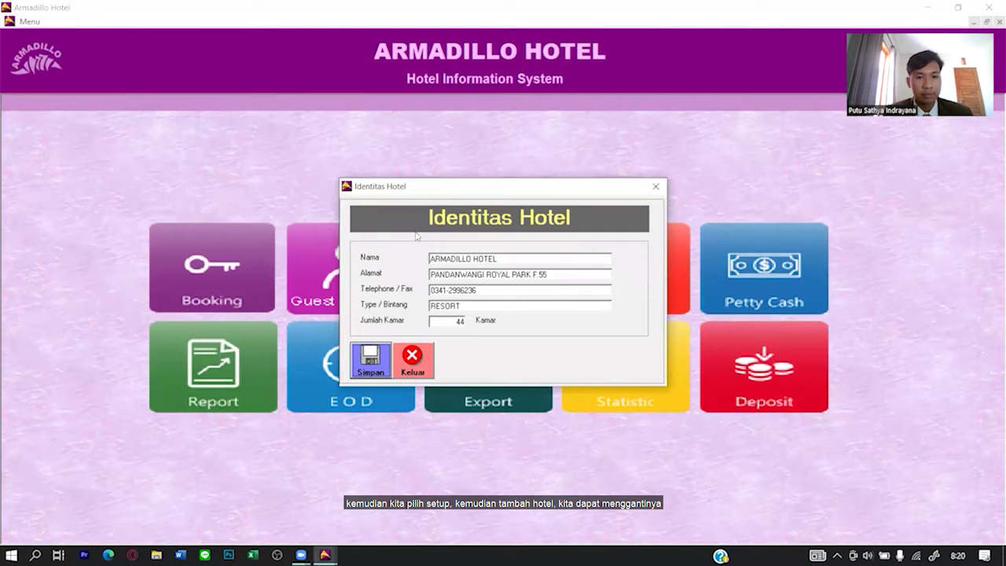
Rename the hotel to SUNSET HOTEL SEMINYAK and enter its new address and phone number.
{"action": "left_click", "coordinate": [449, 253]}
{"action": "type", "text": "SUNSET HOTEL SEMINYAK"}
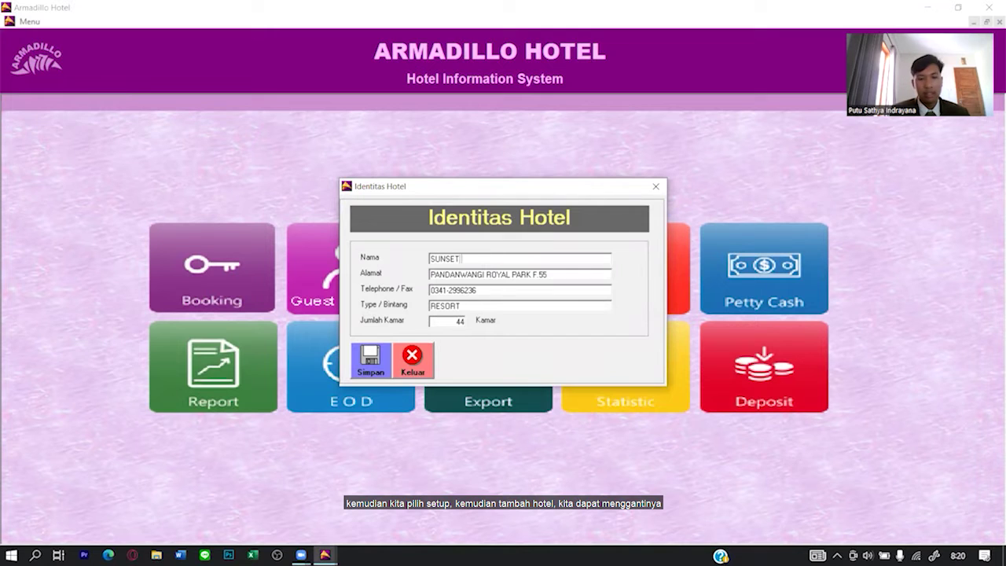
{"action": "key", "text": "Tab"}
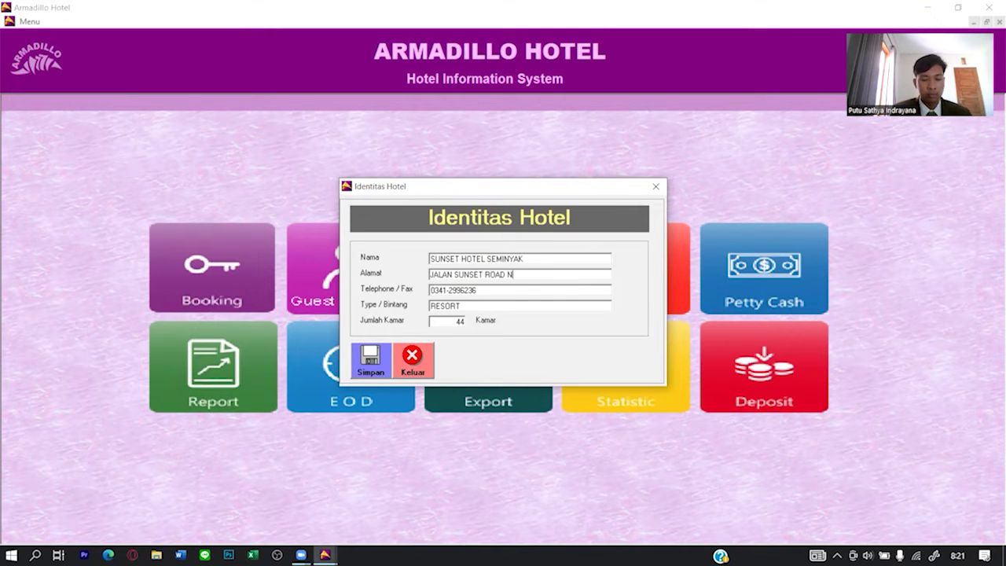
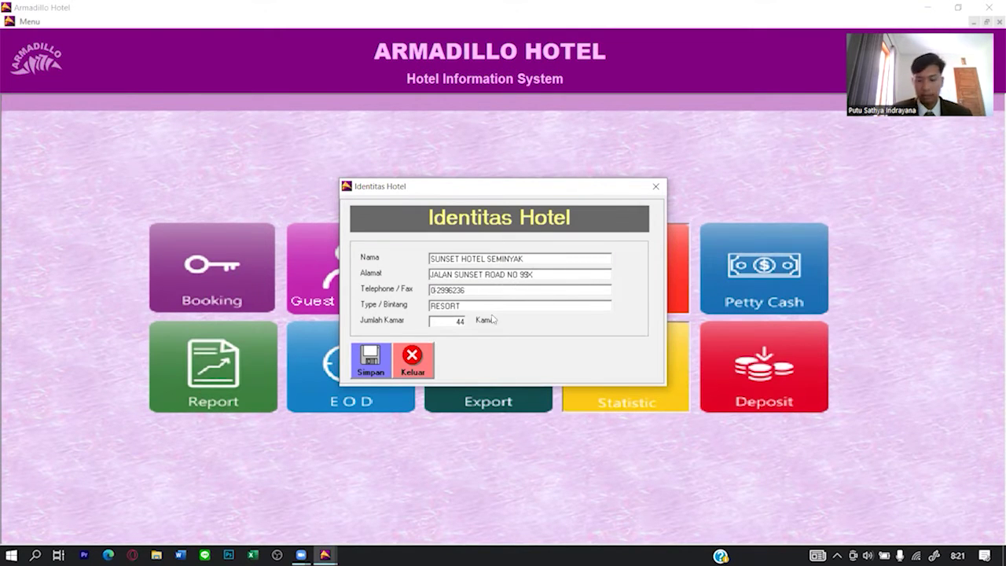
{"action": "key", "text": "Delete"}
{"action": "key", "text": "Delete"}
{"action": "key", "text": "Delete"}
{"action": "key", "text": "Delete"}
{"action": "key", "text": "Delete"}
{"action": "key", "text": "Delete"}
{"action": "key", "text": "Delete"}
{"action": "key", "text": "Delete"}
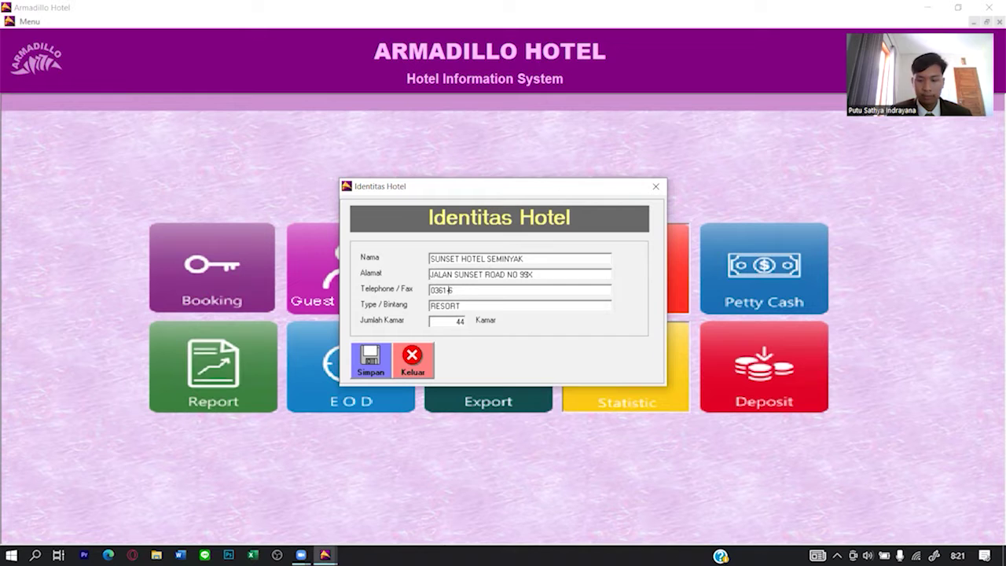
Set the hotel type to CITY HOTEL and save the hotel identity.
{"action": "key", "text": "Tab"}
{"action": "type", "text": "CITY HOTEL"}
{"action": "key", "text": "Tab"}
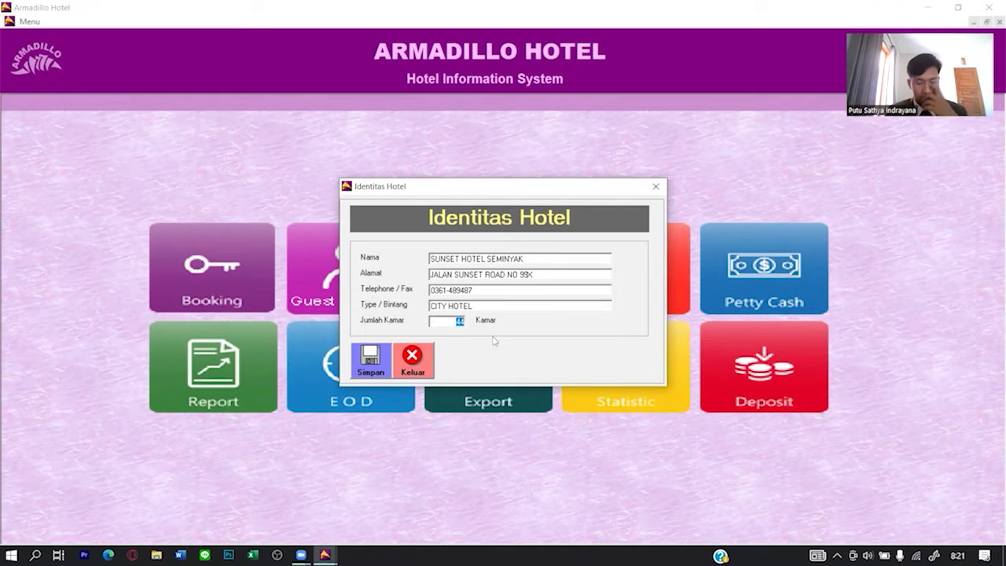
{"action": "left_click", "coordinate": [370, 360]}
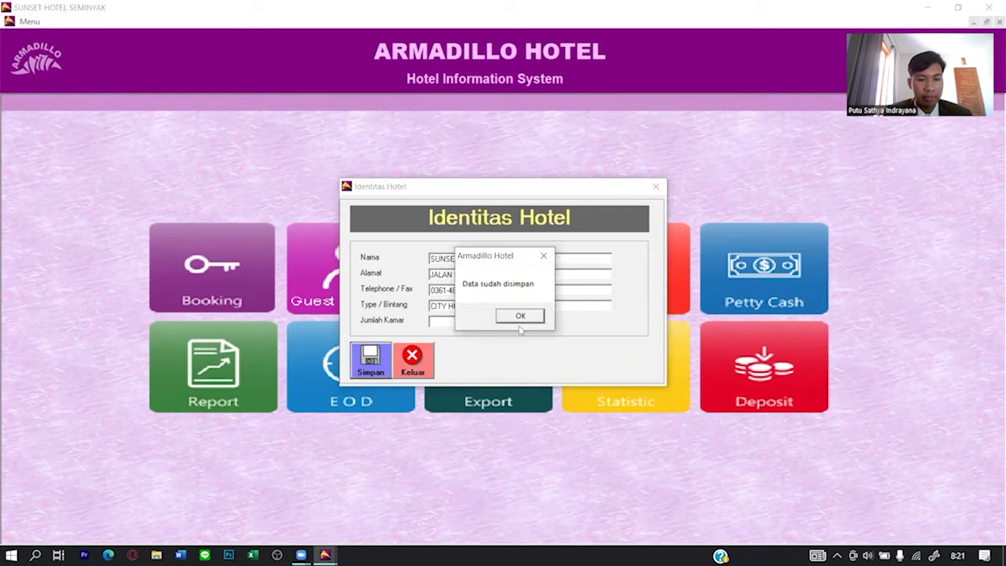
{"action": "left_click", "coordinate": [520, 324]}
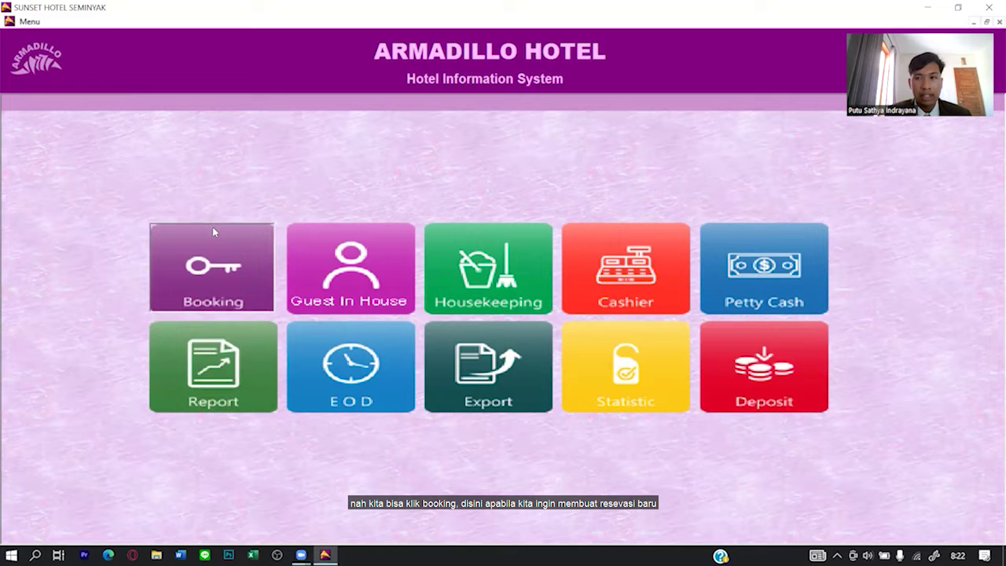
Open Booking and create a blank reservation with Isi Baru.
{"action": "left_click", "coordinate": [212, 234]}
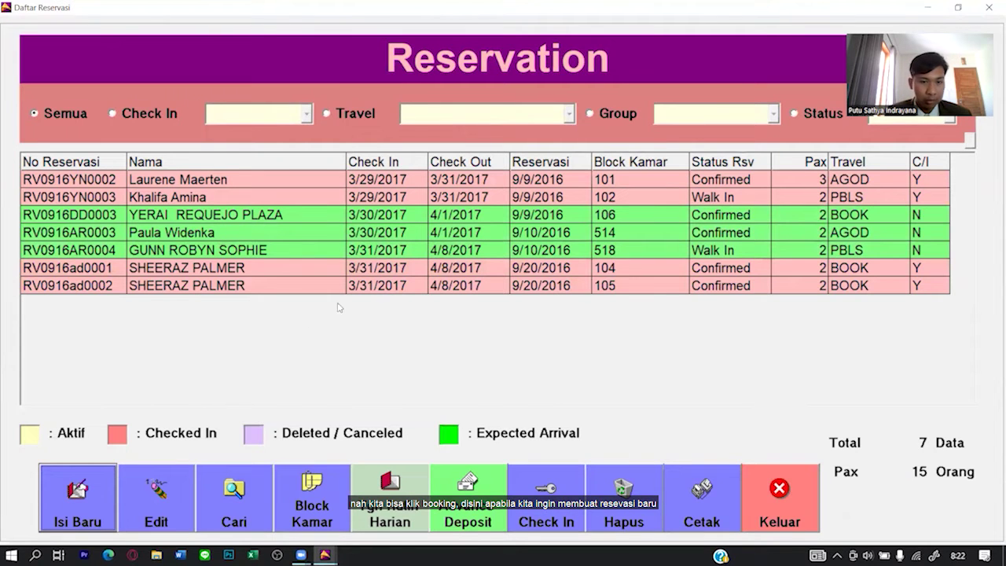
{"action": "left_click", "coordinate": [108, 487]}
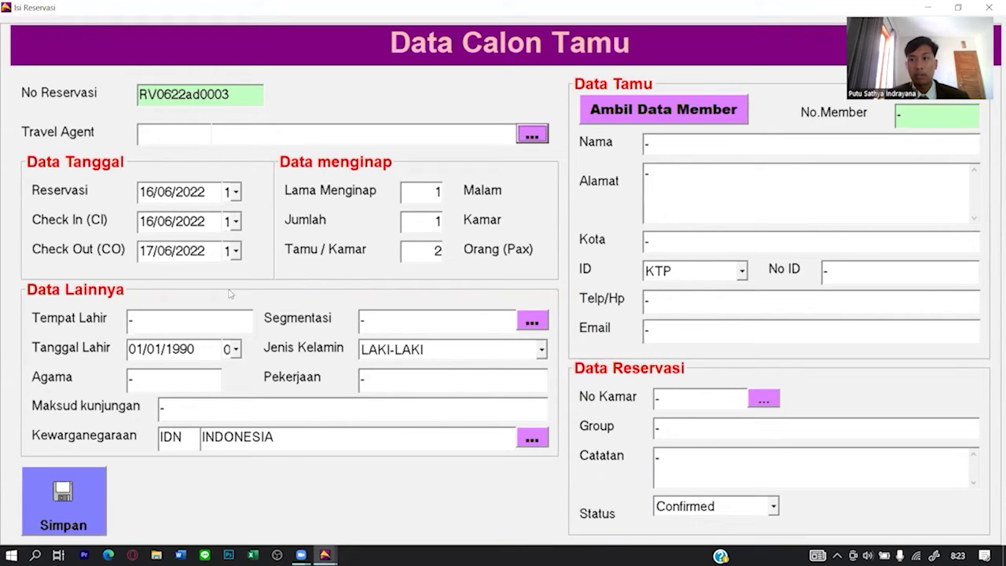
Pick BOOKING.COM (code BOOK) from the travel agent list, discarding the new-agent form.
{"action": "left_click", "coordinate": [532, 134]}
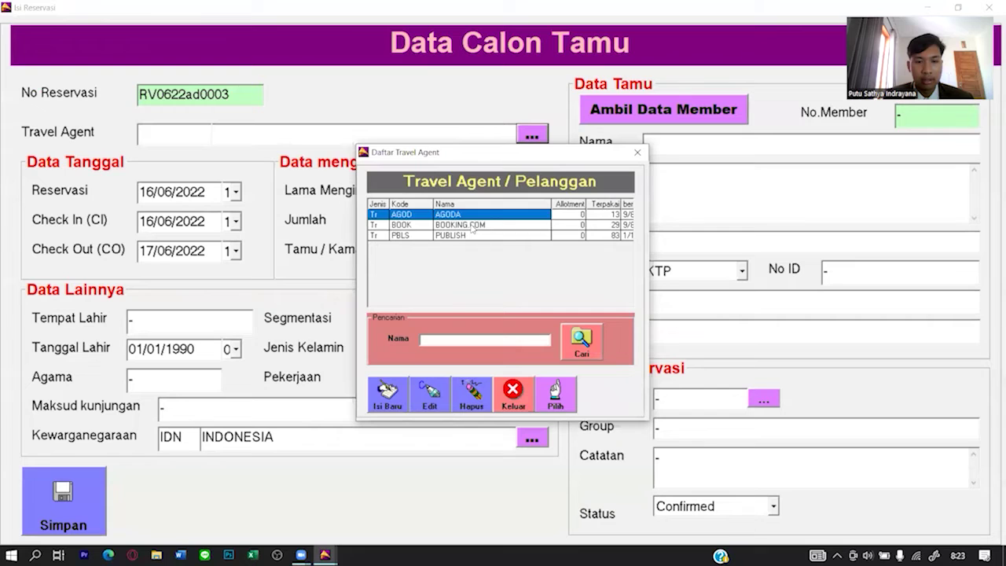
{"action": "left_click", "coordinate": [387, 403]}
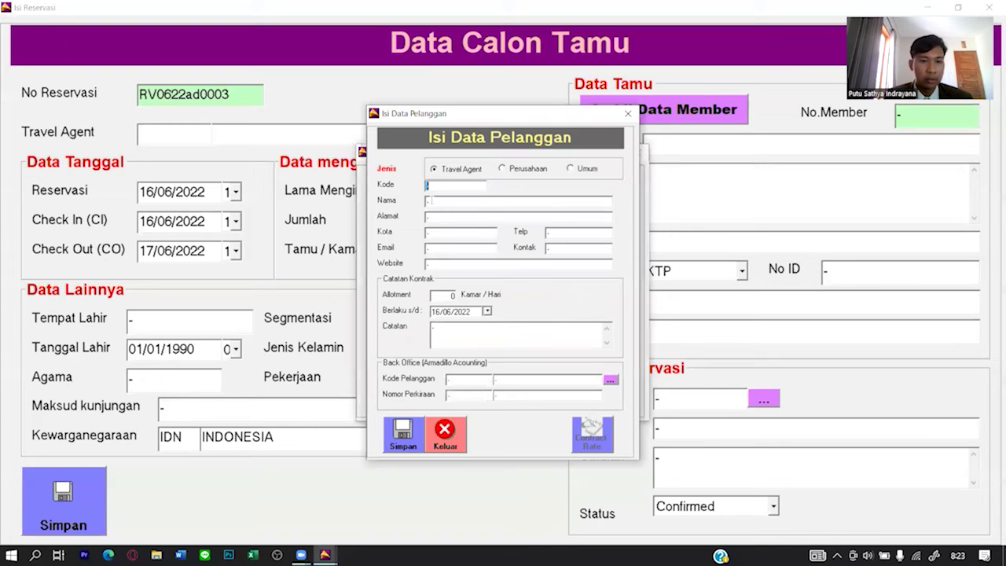
{"action": "left_click", "coordinate": [628, 116]}
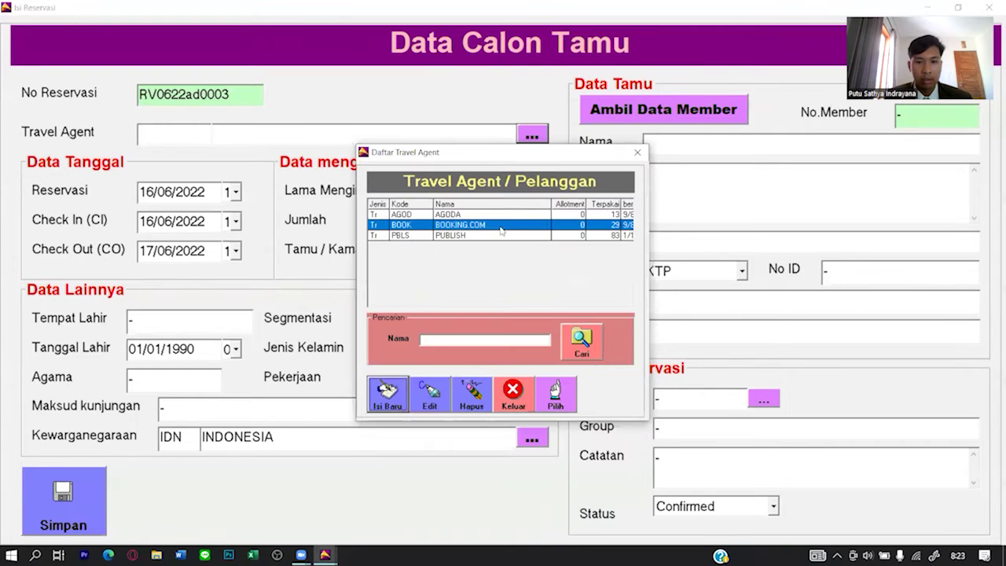
{"action": "left_click", "coordinate": [552, 397]}
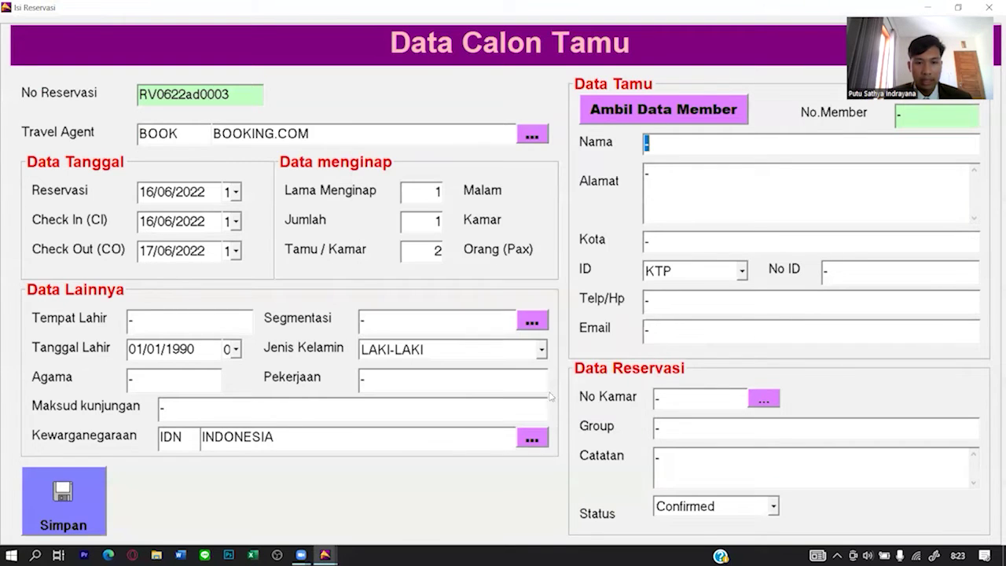
{"action": "left_click", "coordinate": [234, 193]}
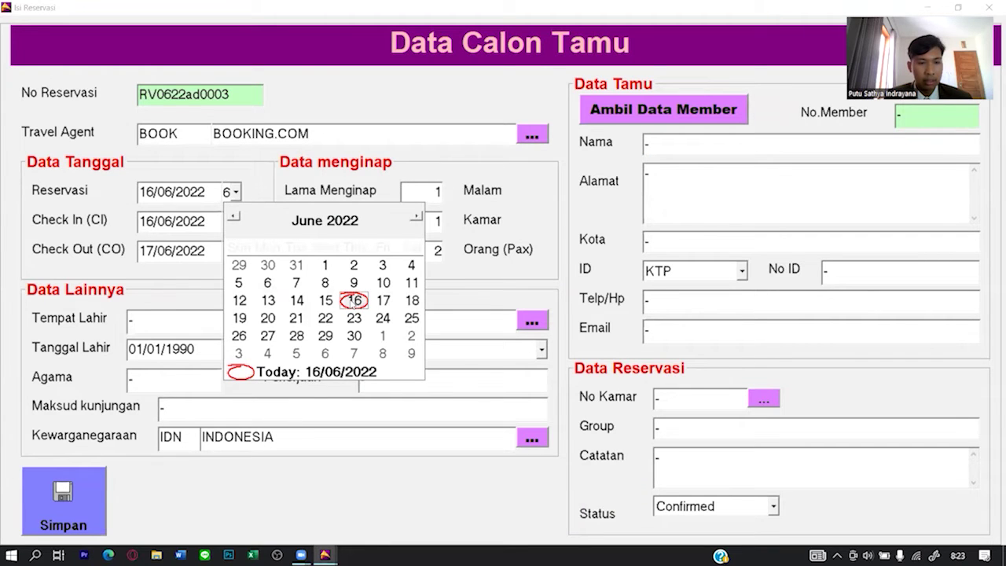
Set check-in to 17 June 2022, enter the guest's name, and set guests per room to 1.
{"action": "left_click", "coordinate": [354, 299]}
{"action": "left_click", "coordinate": [236, 223]}
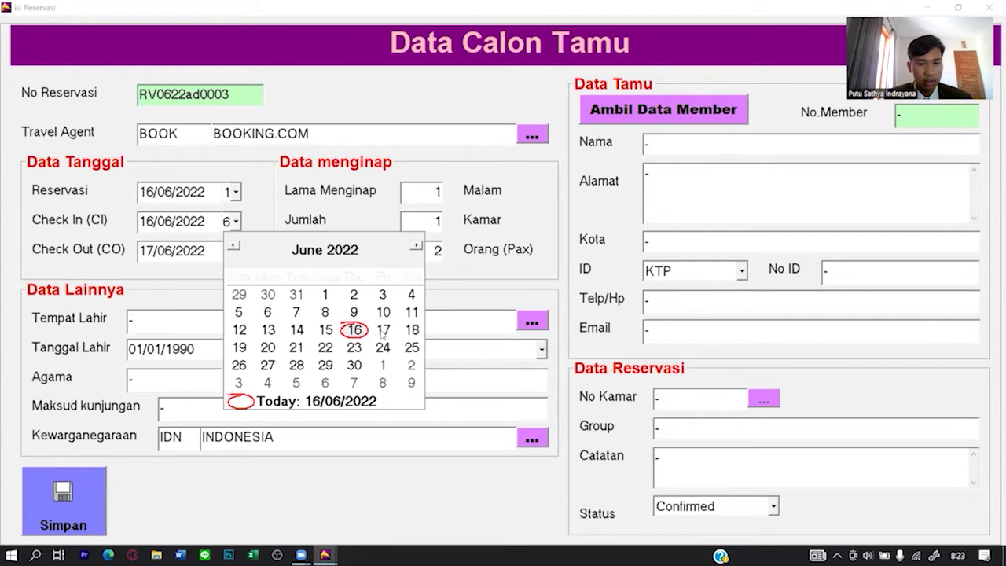
{"action": "left_click", "coordinate": [383, 330]}
{"action": "left_click", "coordinate": [750, 146]}
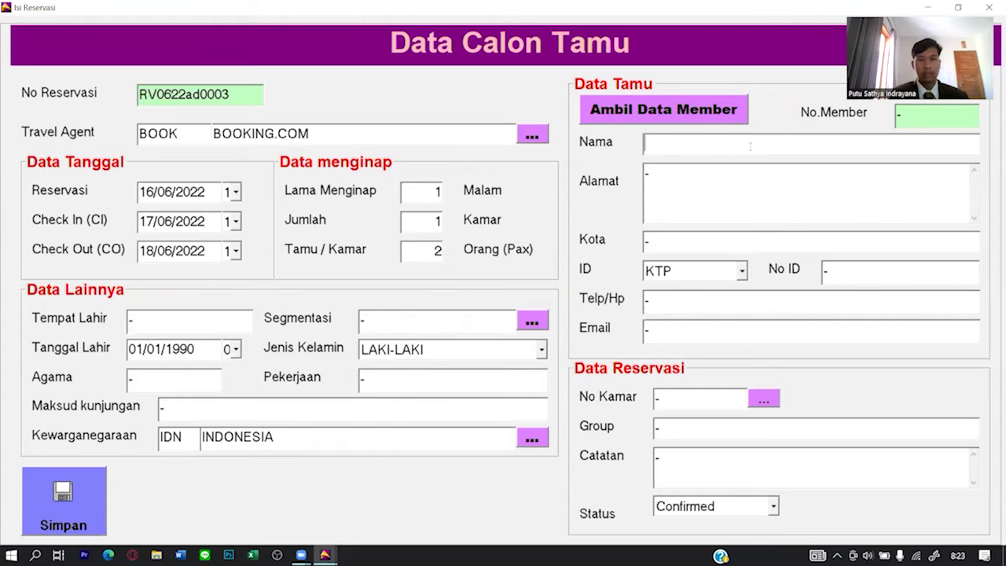
{"action": "type", "text": "nYOM"}
{"action": "key", "text": "BackSpace"}
{"action": "key", "text": "BackSpace"}
{"action": "key", "text": "BackSpace"}
{"action": "key", "text": "BackSpace"}
{"action": "type", "text": "NYOMAN"}
{"action": "key", "text": "BackSpace"}
{"action": "key", "text": "BackSpace"}
{"action": "key", "text": "BackSpace"}
{"action": "key", "text": "BackSpace"}
{"action": "key", "text": "BackSpace"}
{"action": "key", "text": "BackSpace"}
{"action": "type", "text": "mr"}
{"action": "key", "text": "BackSpace"}
{"action": "key", "text": "BackSpace"}
{"action": "type", "text": "Mr. Nyoman"}
{"action": "left_click", "coordinate": [437, 252]}
{"action": "key", "text": "BackSpace"}
{"action": "type", "text": "1"}
Fill in the guest's address, KTP ID number and phone number.
{"action": "left_click", "coordinate": [672, 184]}
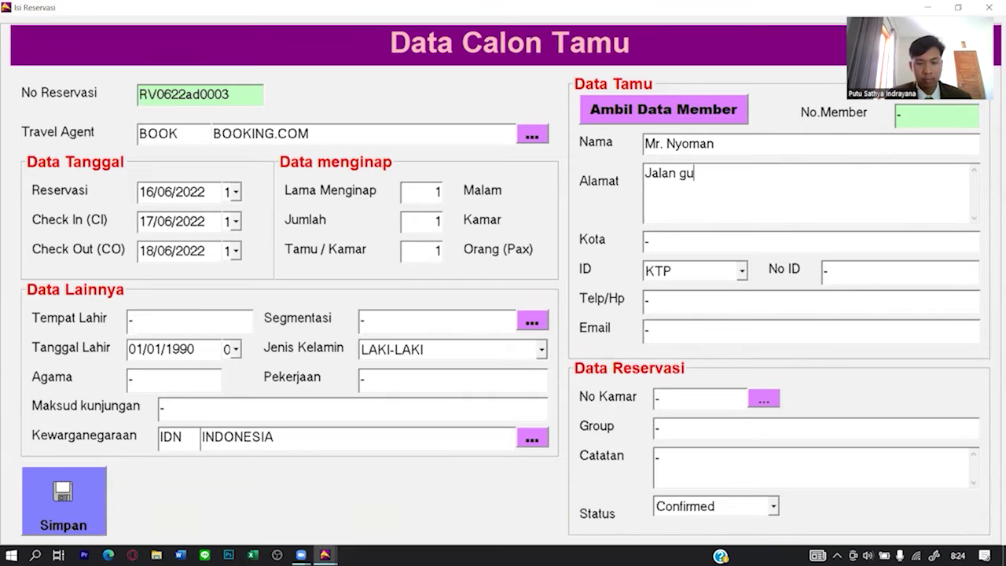
{"action": "key", "text": "Tab"}
{"action": "key", "text": "Tab"}
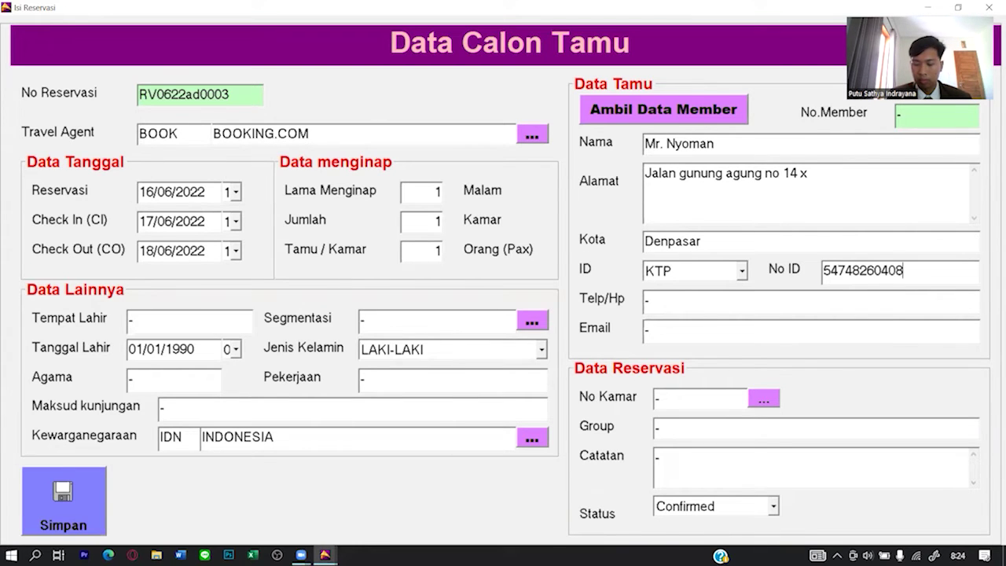
{"action": "key", "text": "Left"}
{"action": "key", "text": "Left"}
{"action": "key", "text": "Left"}
{"action": "key", "text": "Left"}
{"action": "key", "text": "Left"}
{"action": "key", "text": "Left"}
{"action": "key", "text": "Left"}
{"action": "key", "text": "Left"}
{"action": "key", "text": "Left"}
{"action": "key", "text": "Left"}
{"action": "key", "text": "Left"}
{"action": "key", "text": "BackSpace"}
{"action": "left_click", "coordinate": [926, 271]}
{"action": "key", "text": "Tab"}
{"action": "key", "text": "BackSpace"}
Enter the guest's e-mail address and birthplace Denpasar.
{"action": "key", "text": "Tab"}
{"action": "key", "text": "BackSpace"}
{"action": "key", "text": "Tab"}
{"action": "key", "text": "BackSpace"}
{"action": "type", "text": "Denpasar"}
{"action": "left_click", "coordinate": [532, 321]}
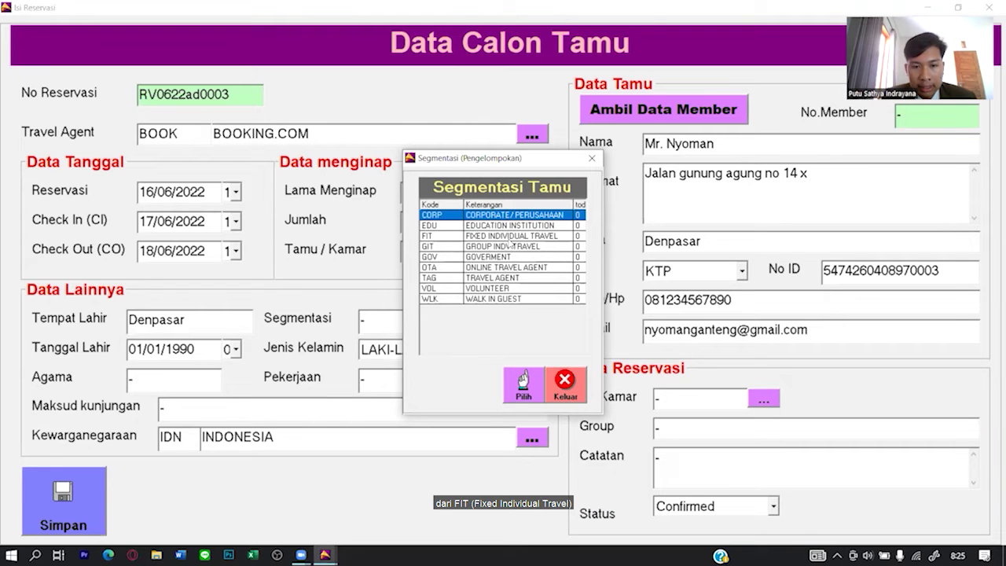
Set segment FIT, occupation Lecturer, religion Hindu and visit purpose Business.
{"action": "left_click", "coordinate": [511, 237]}
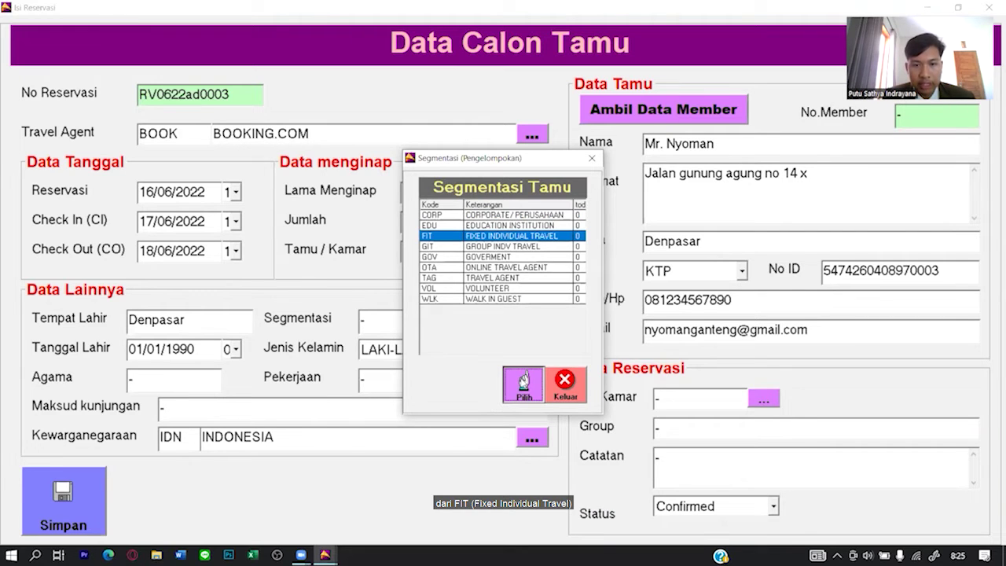
{"action": "left_click", "coordinate": [523, 383]}
{"action": "left_click", "coordinate": [462, 381]}
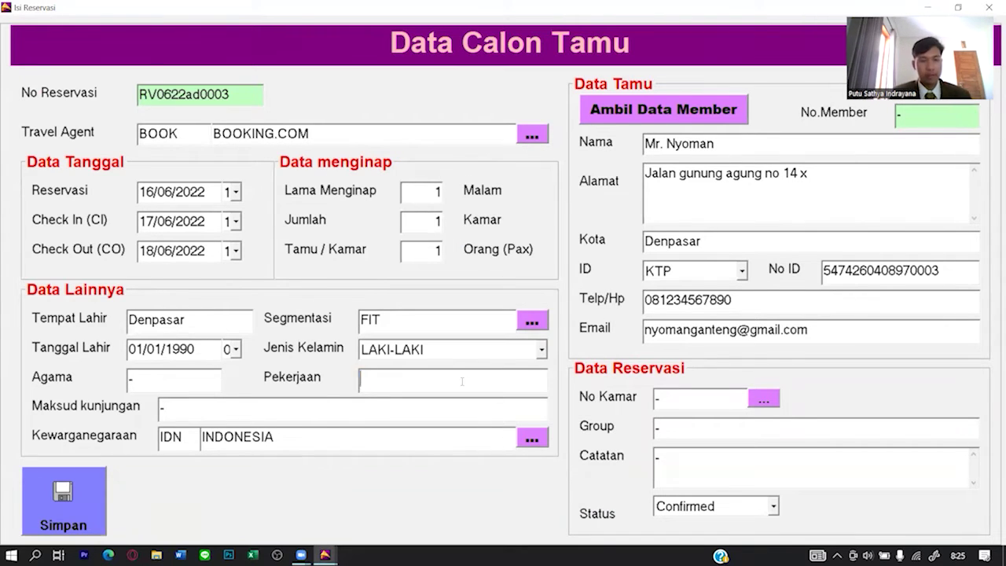
{"action": "type", "text": "Lecturer"}
{"action": "key", "text": "Tab"}
{"action": "type", "text": "Hindu"}
{"action": "key", "text": "Tab"}
{"action": "type", "text": "Business"}
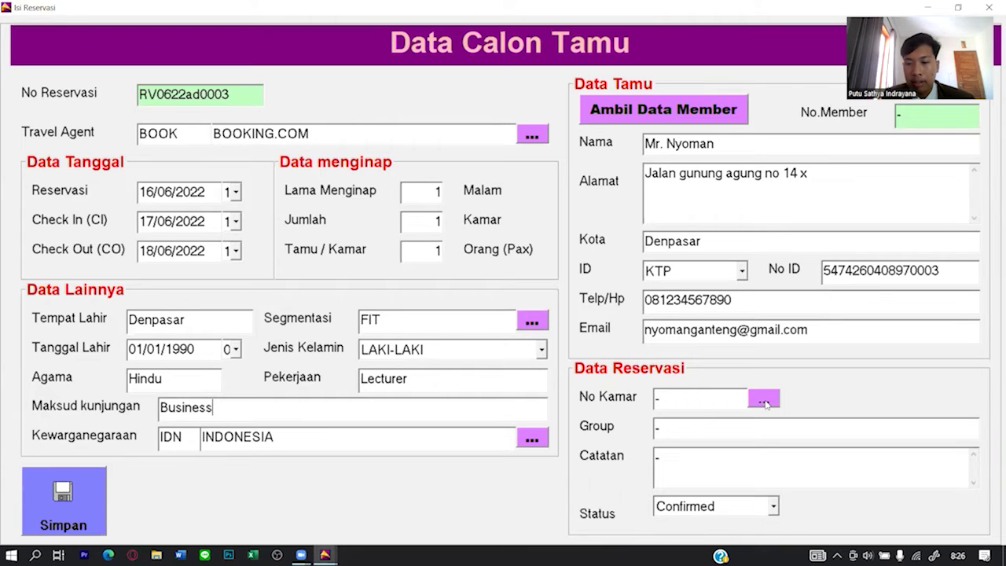
{"action": "left_click", "coordinate": [752, 404]}
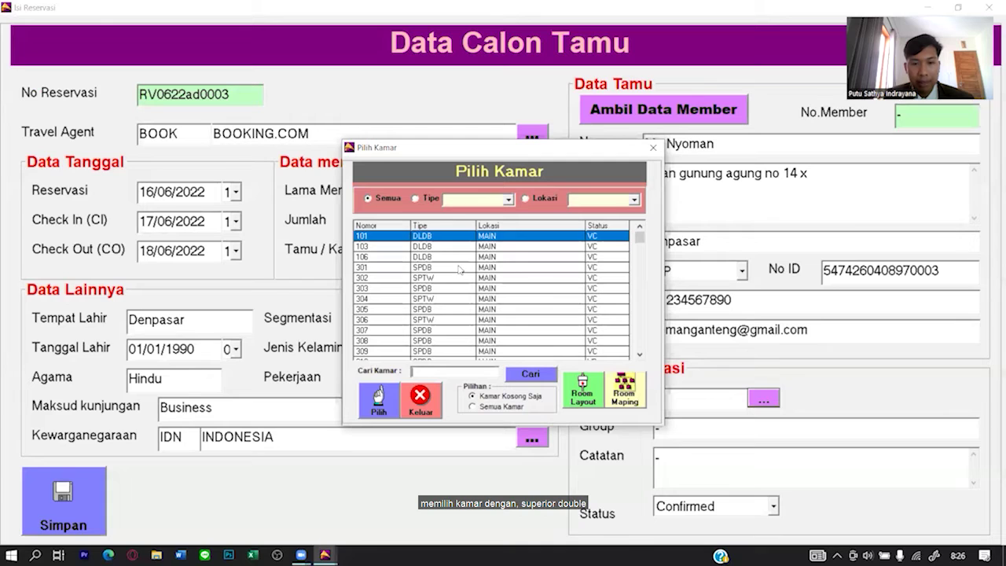
Select room 301 (SPDB) in Pilih Kamar and confirm it for the reservation.
{"action": "left_click", "coordinate": [460, 268]}
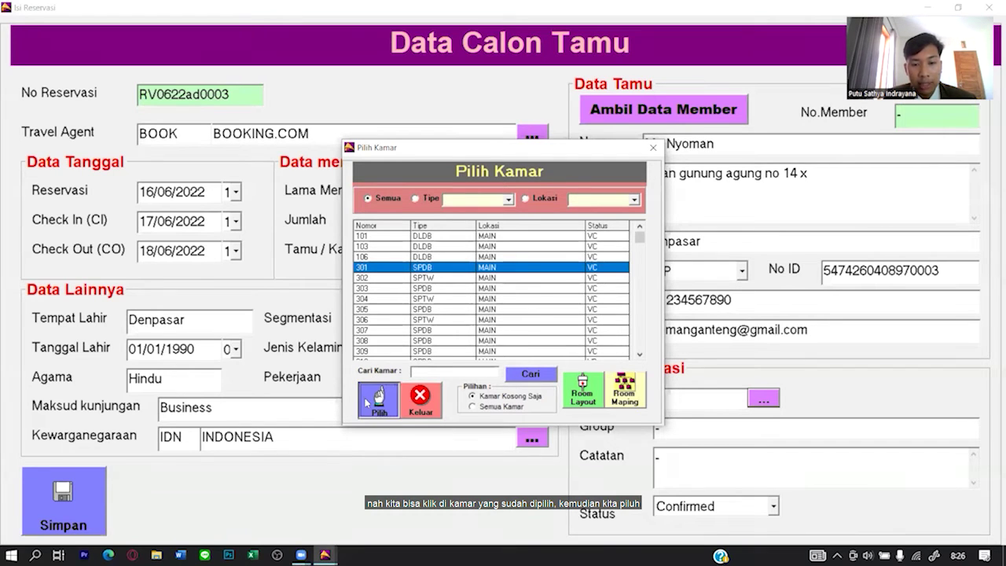
{"action": "left_click", "coordinate": [366, 399]}
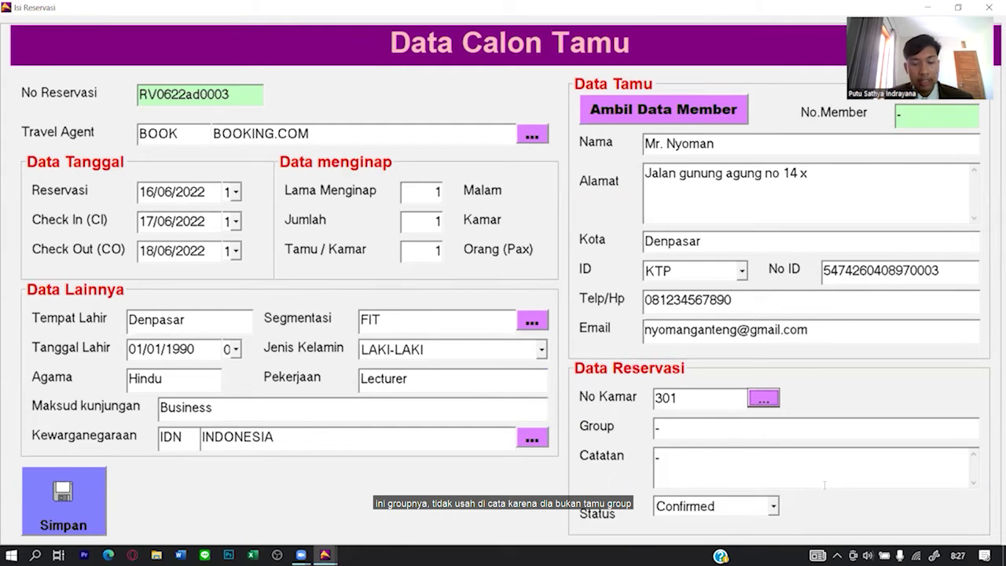
Enter the note 'non smoking room, allergic to seafood', set status Confirmed, and save the reservation.
{"action": "left_click", "coordinate": [772, 464]}
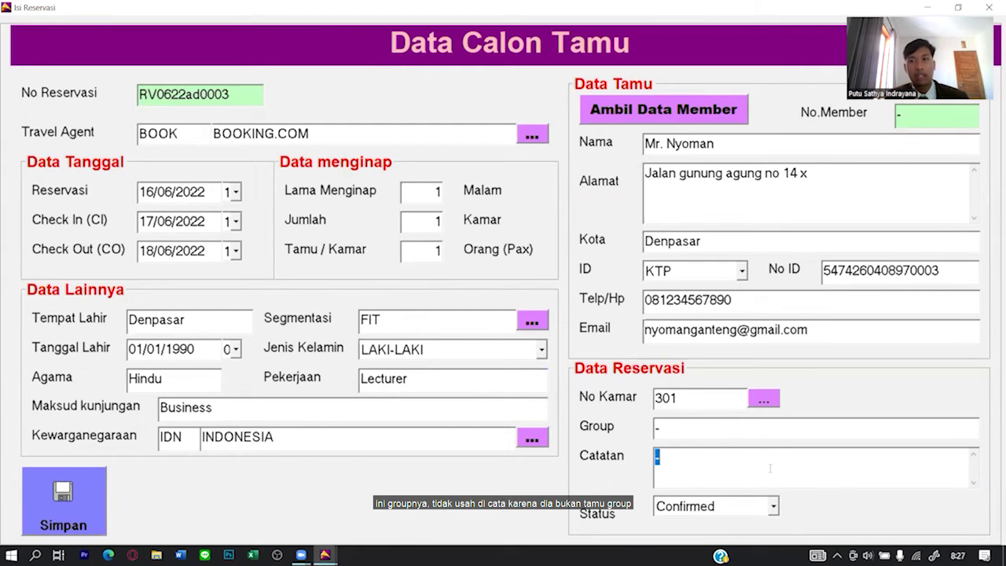
{"action": "key", "text": "BackSpace"}
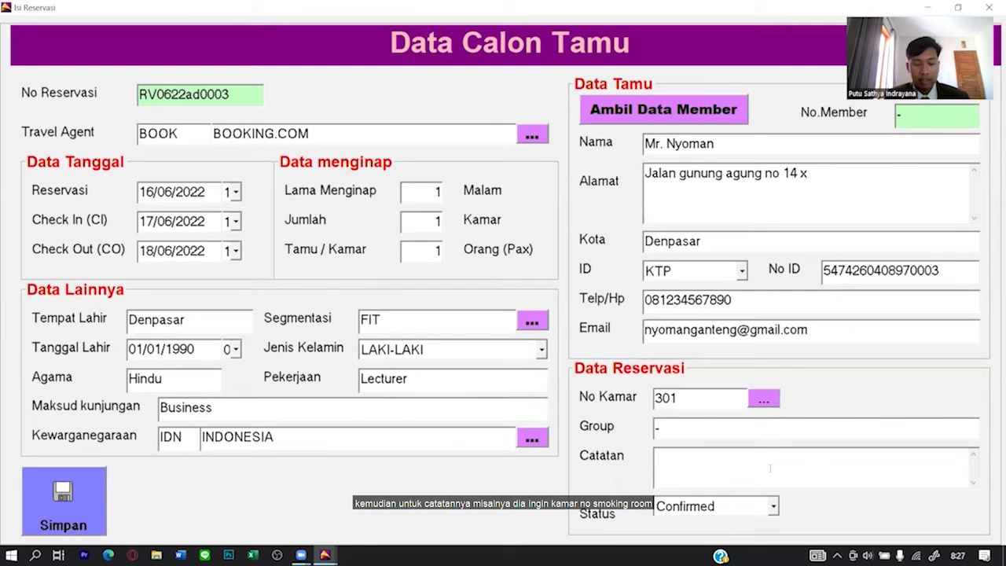
{"action": "type", "text": "non smoking room, a"}
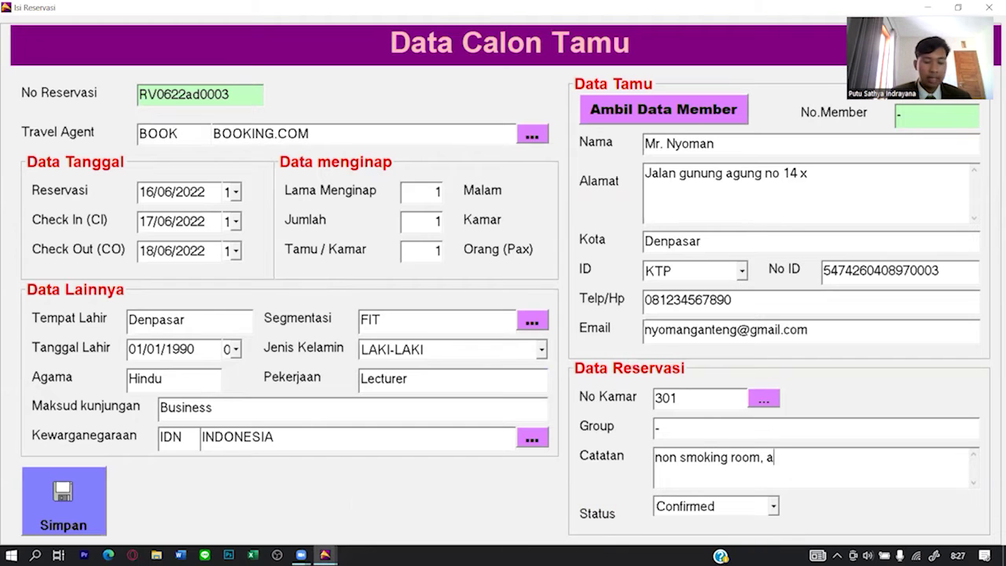
{"action": "type", "text": "llergic to seafood"}
{"action": "left_click", "coordinate": [773, 506]}
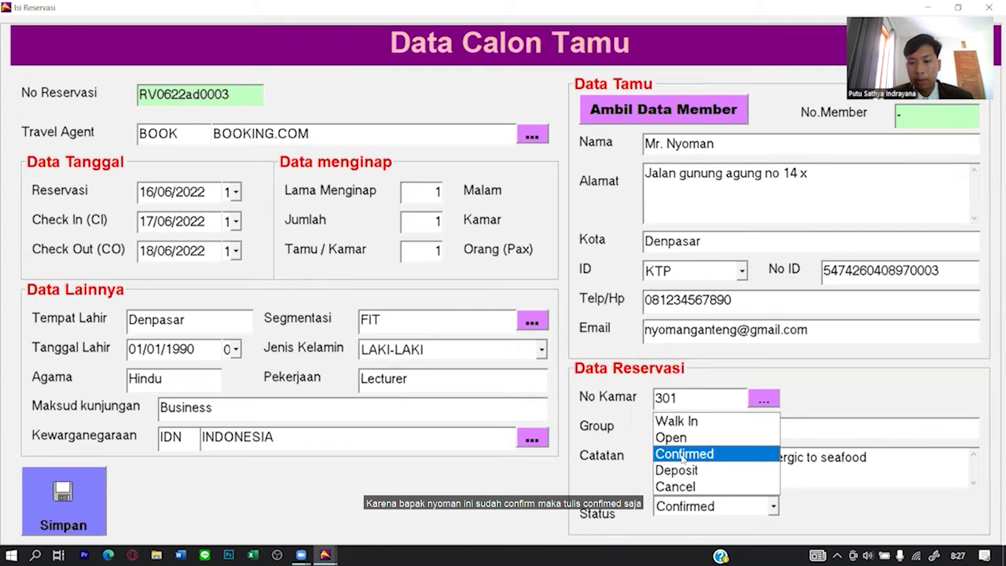
{"action": "left_click", "coordinate": [685, 460]}
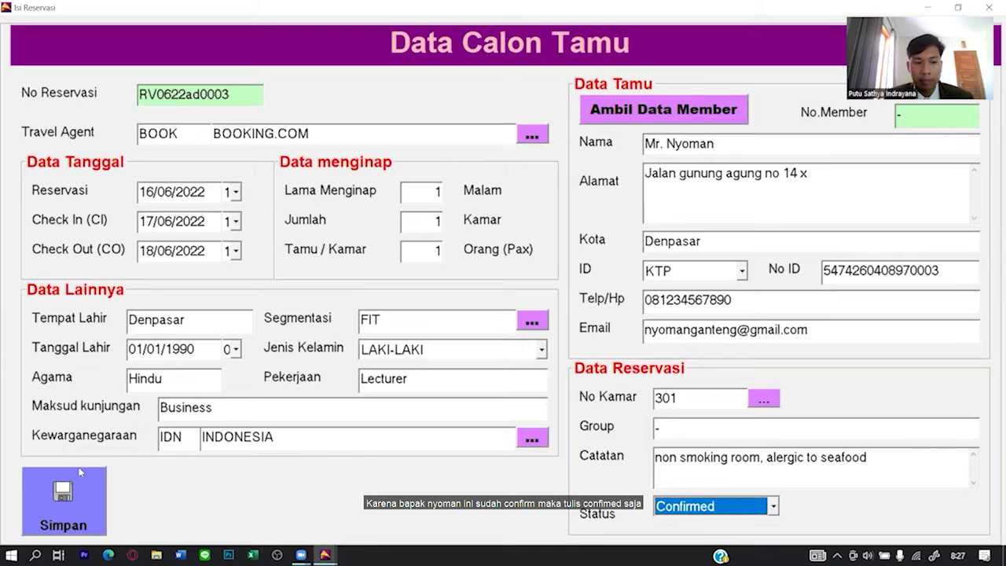
{"action": "left_click", "coordinate": [27, 491]}
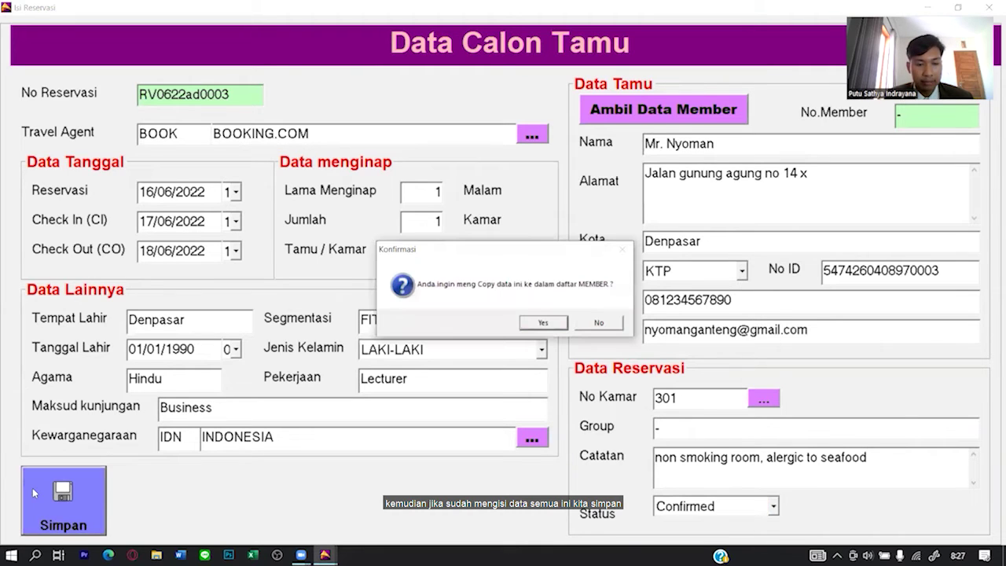
Agree to copy the guest into the member list and dismiss the copy confirmation.
{"action": "left_click", "coordinate": [548, 324]}
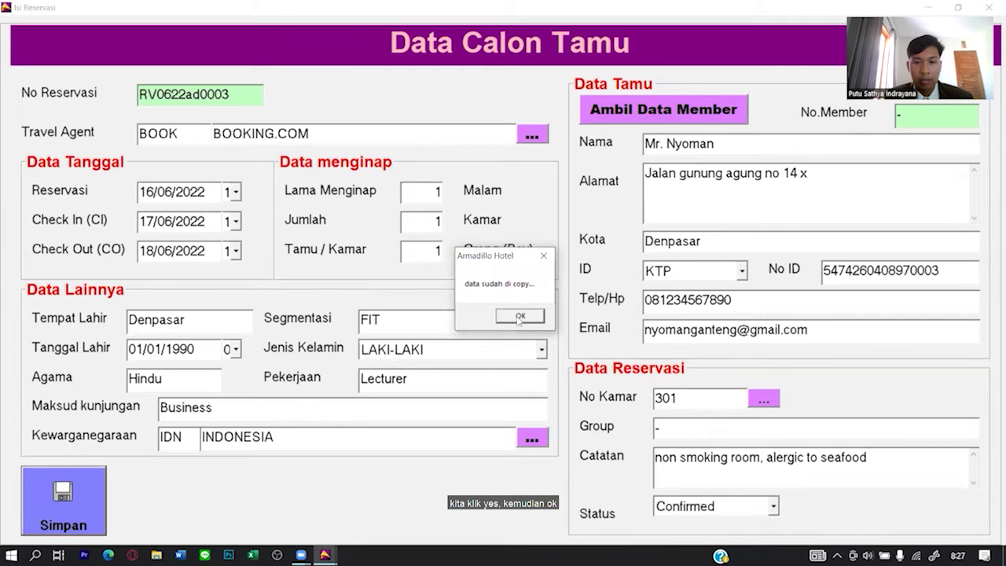
{"action": "left_click", "coordinate": [520, 317]}
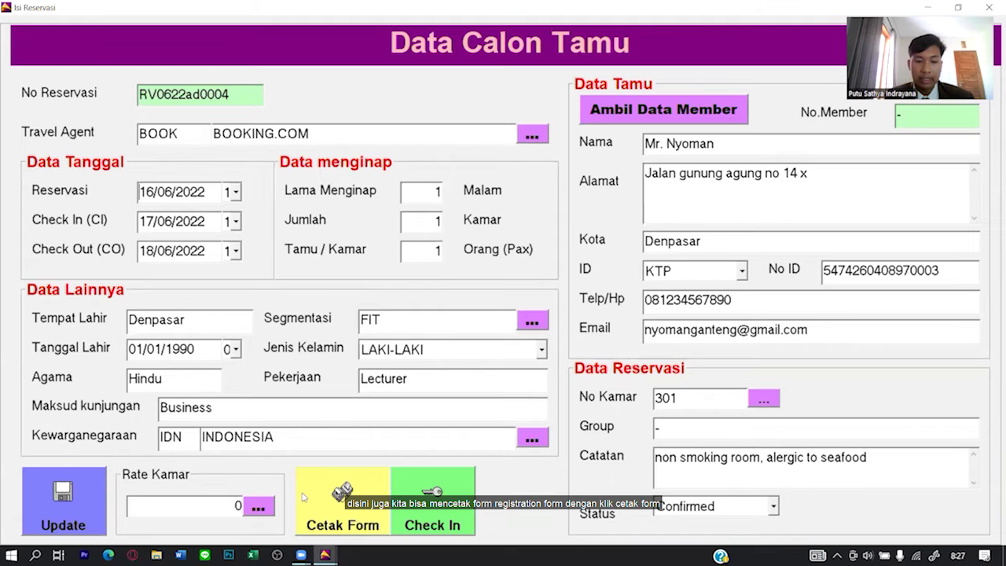
Preview the SUNSET HOTEL SEMINYAK registration form, close it, then update the reservation.
{"action": "left_click", "coordinate": [351, 491]}
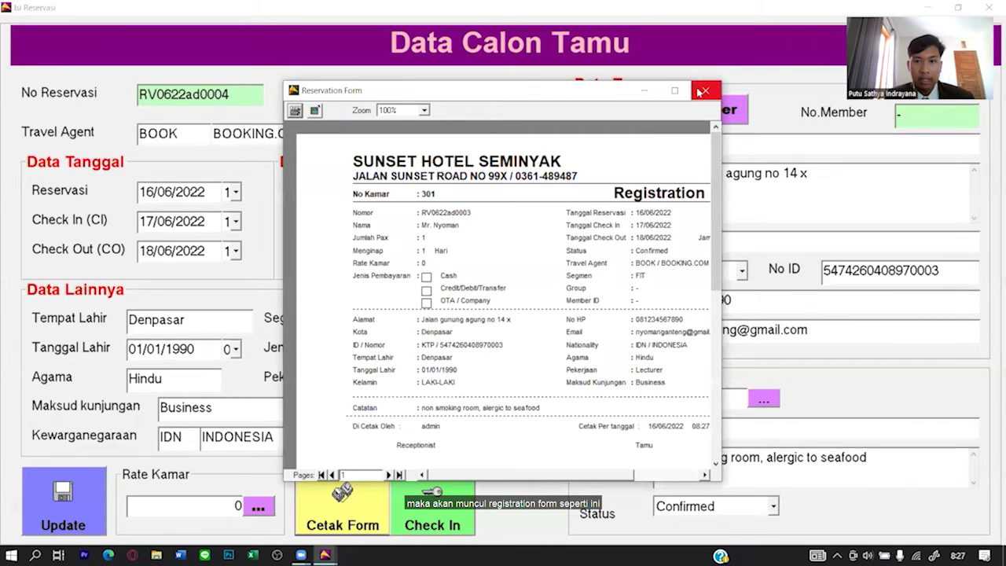
{"action": "left_click_drag", "start_coordinate": [724, 140], "coordinate": [896, 140]}
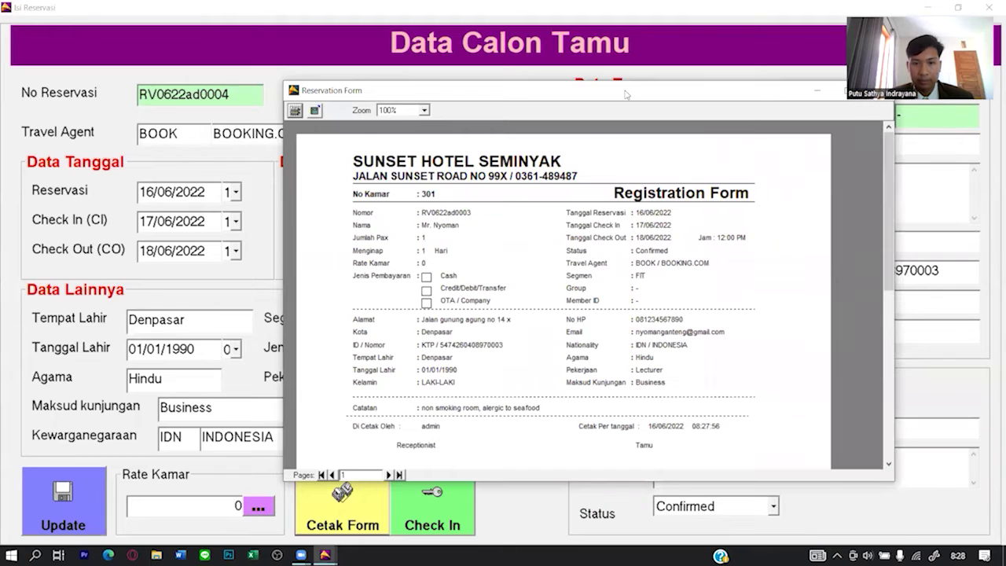
{"action": "left_click_drag", "start_coordinate": [628, 94], "coordinate": [493, 78]}
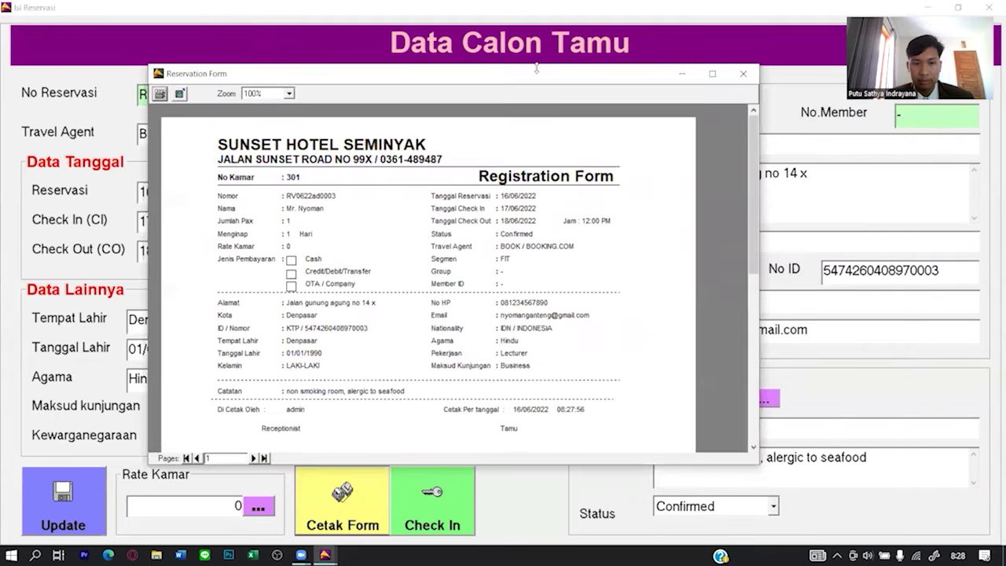
{"action": "left_click", "coordinate": [744, 75]}
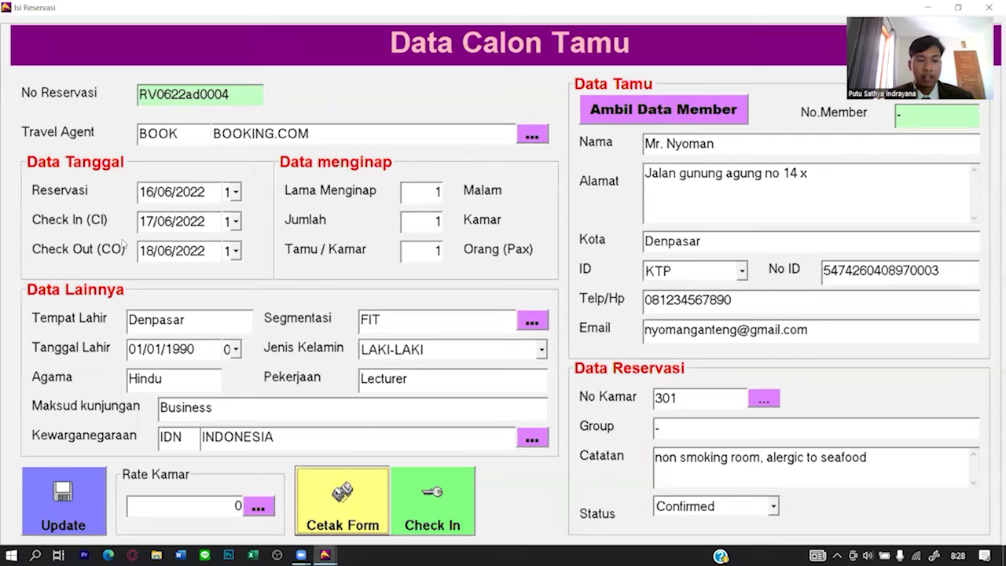
{"action": "left_click", "coordinate": [63, 499]}
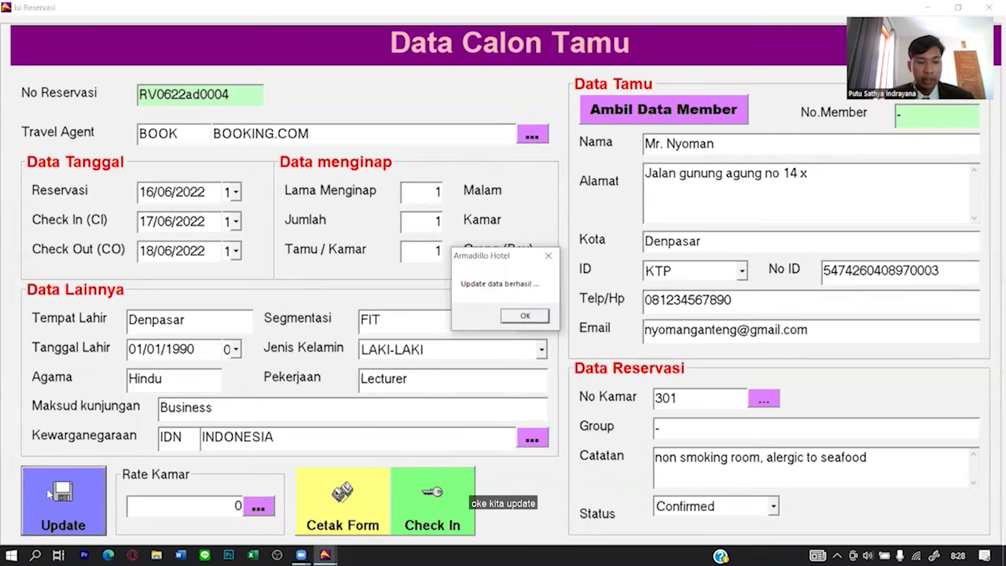
Try to check in the 17–18 June reservation and dismiss the future-date refusal.
{"action": "left_click", "coordinate": [524, 315]}
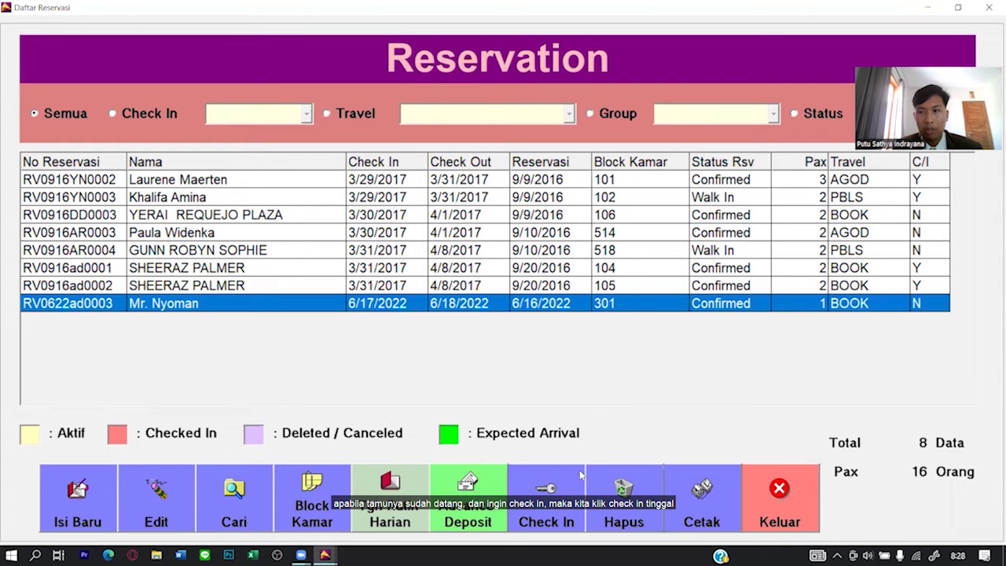
{"action": "left_click", "coordinate": [532, 517]}
{"action": "left_click", "coordinate": [487, 323]}
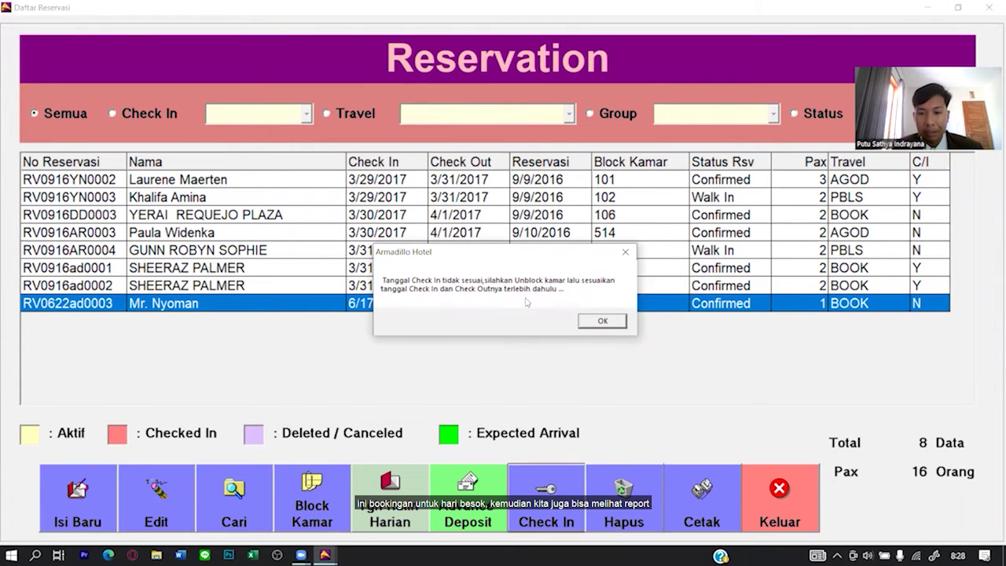
{"action": "left_click", "coordinate": [585, 319]}
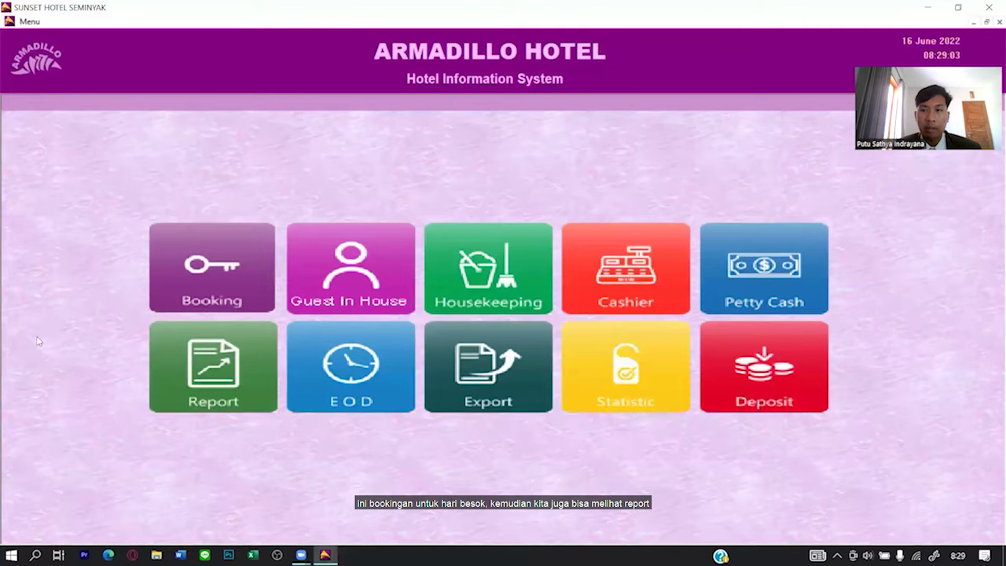
{"action": "left_click", "coordinate": [169, 363]}
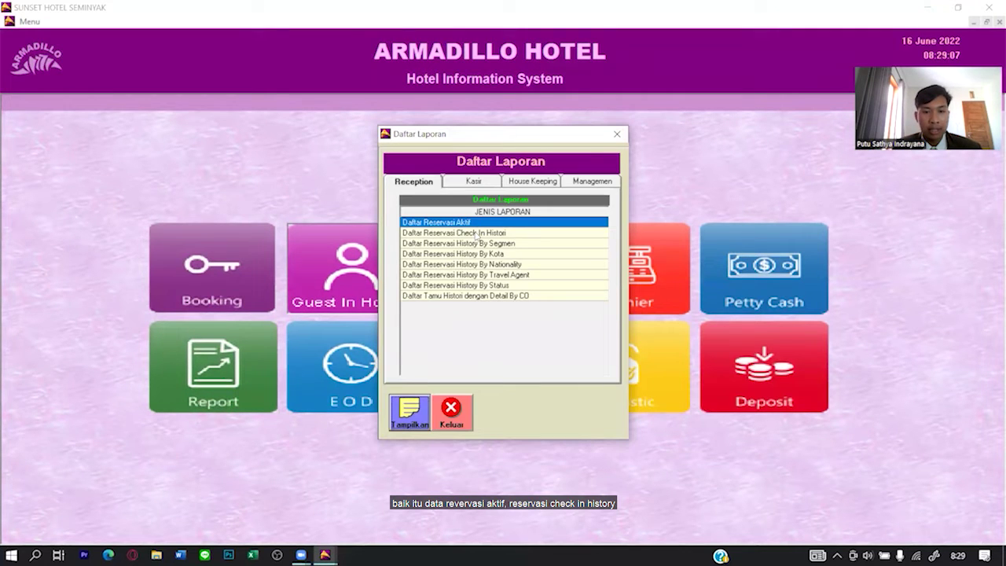
{"action": "left_click", "coordinate": [476, 235]}
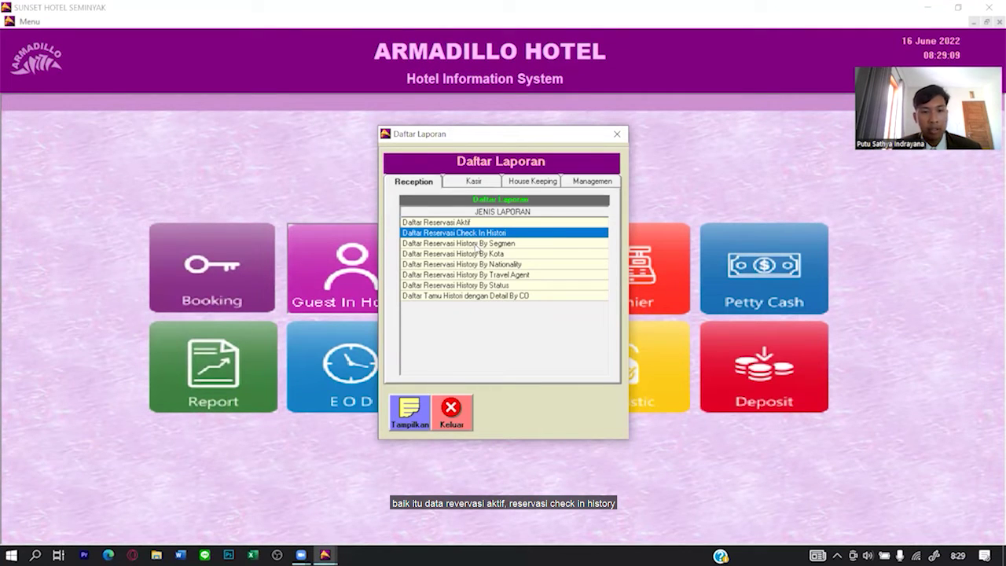
{"action": "left_click", "coordinate": [487, 224]}
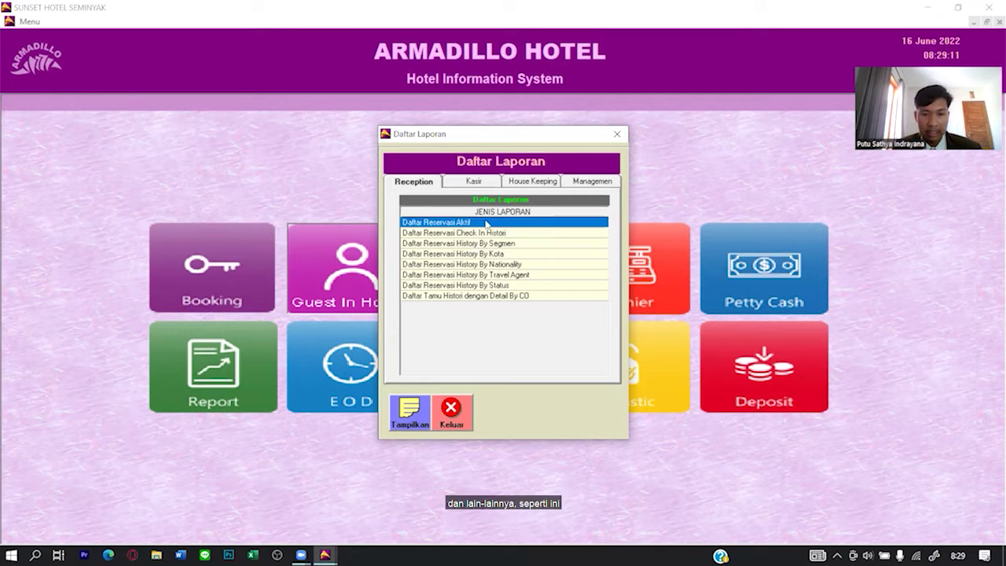
{"action": "left_click", "coordinate": [410, 413]}
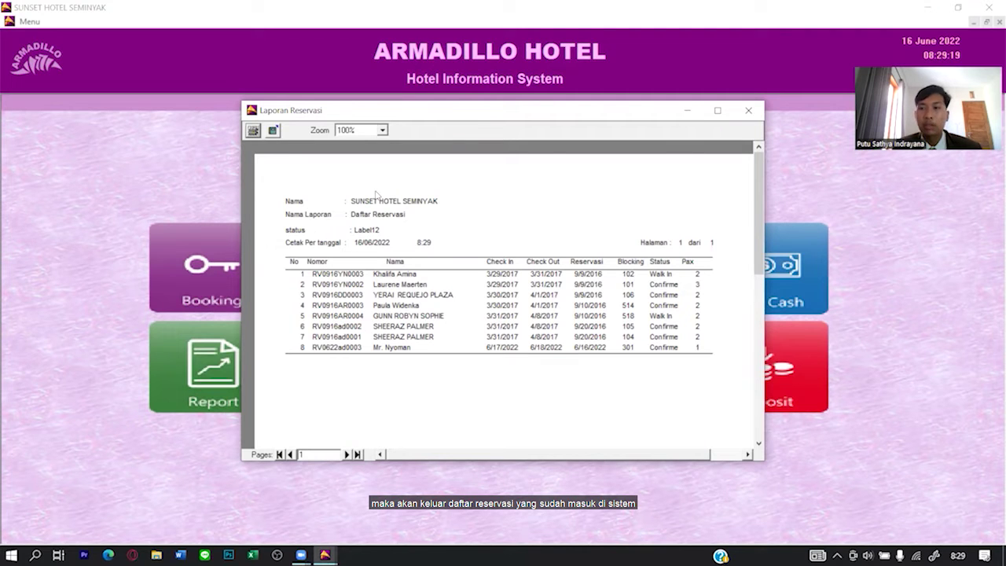
{"action": "left_click", "coordinate": [748, 110]}
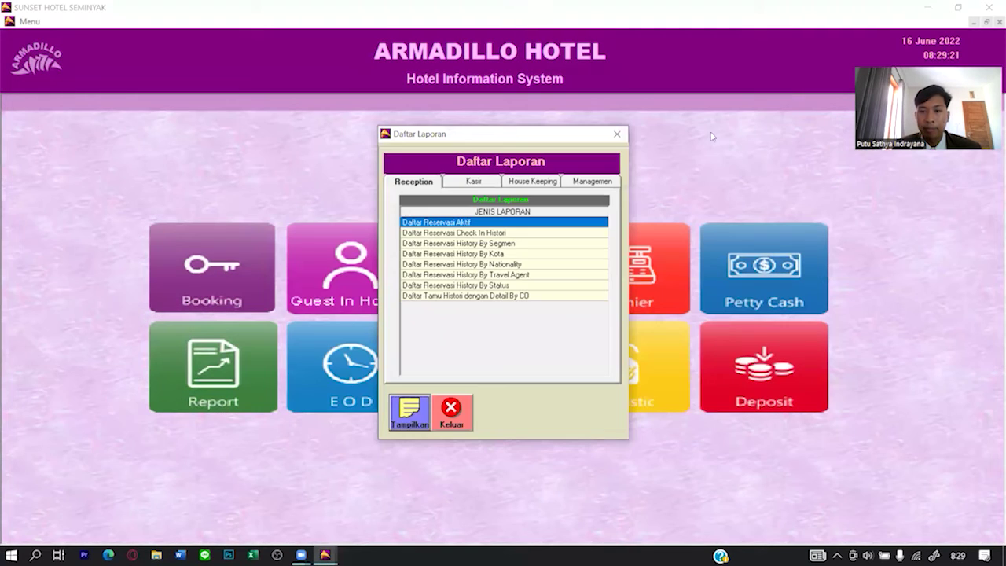
{"action": "left_click", "coordinate": [617, 132]}
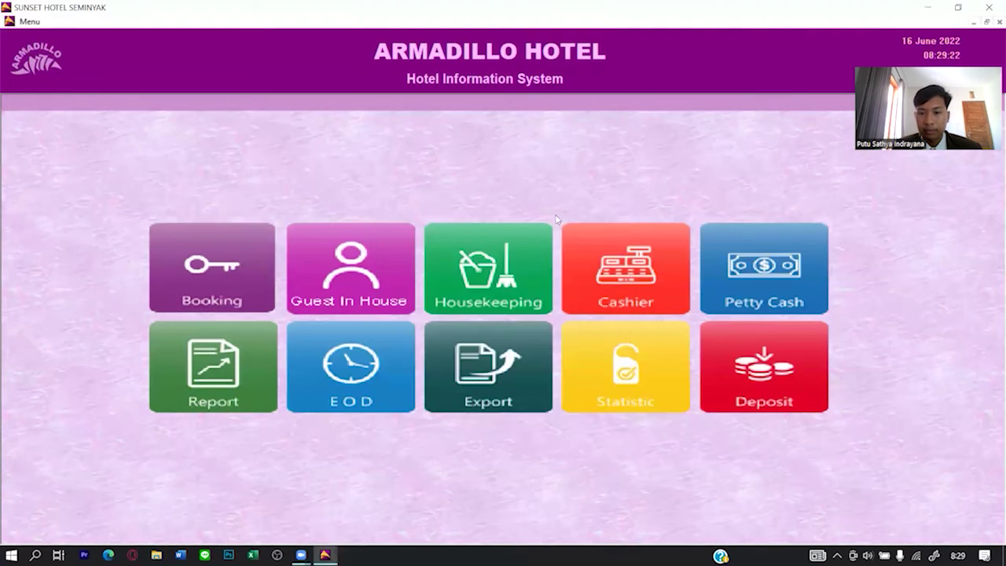
View the room status statistics, then bring up the Housekeeping room status list.
{"action": "left_click", "coordinate": [596, 385]}
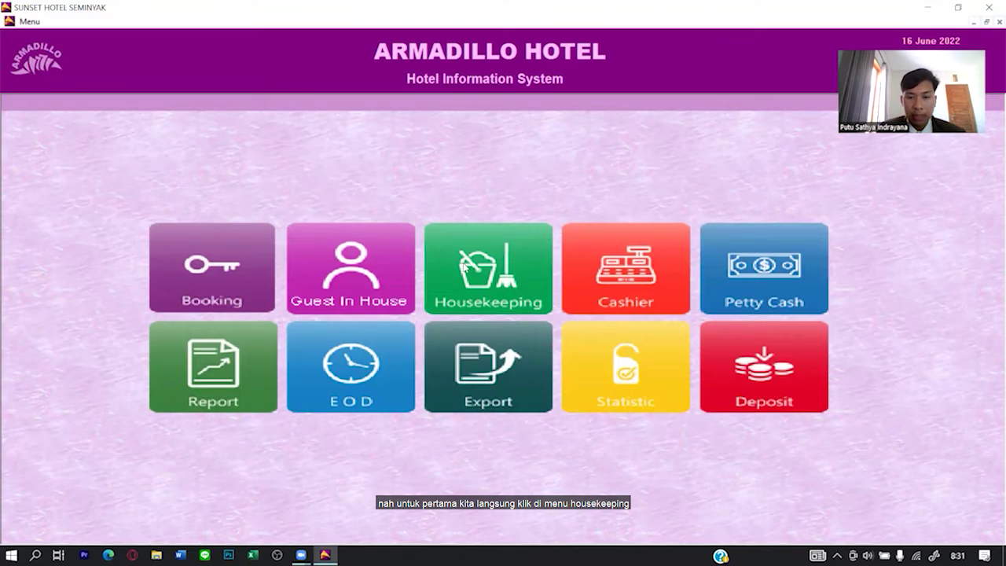
{"action": "left_click", "coordinate": [464, 267]}
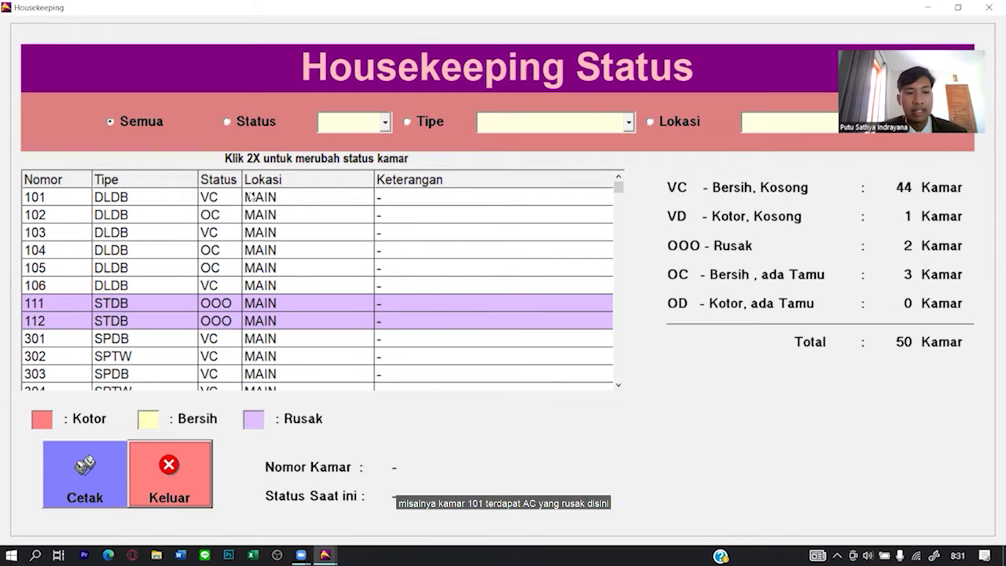
Select room 101 and bring up its Status Baru change choices.
{"action": "left_click", "coordinate": [250, 197]}
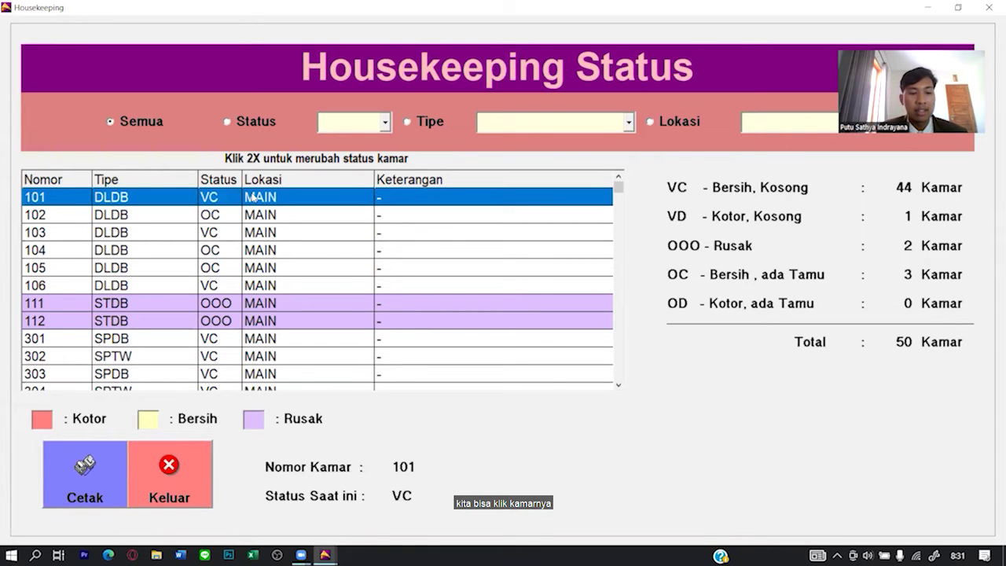
{"action": "double_click", "coordinate": [219, 200]}
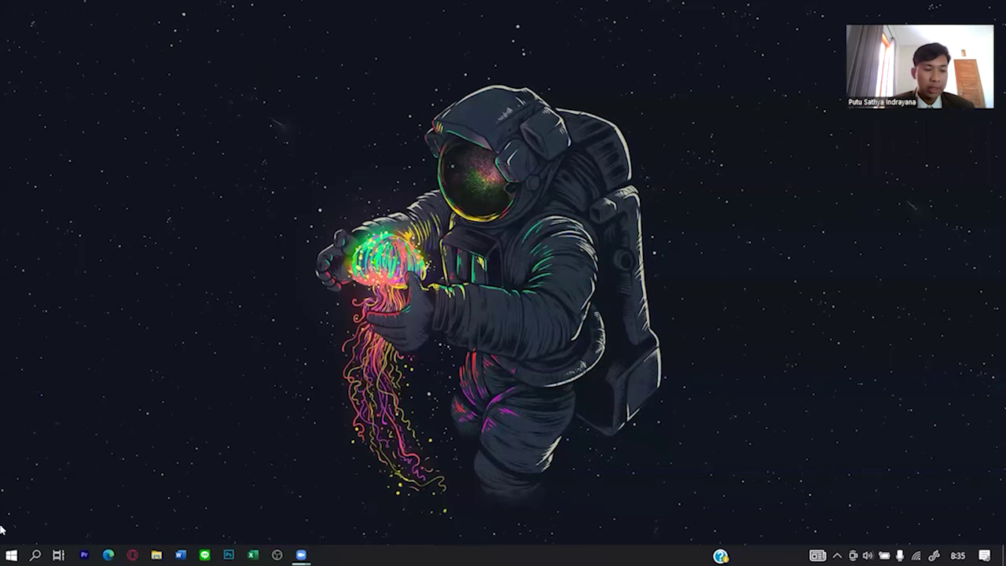
Launch Armadillo Resto from Start, allow it through UAC, and log in.
{"action": "left_click", "coordinate": [11, 555]}
{"action": "left_click", "coordinate": [91, 190]}
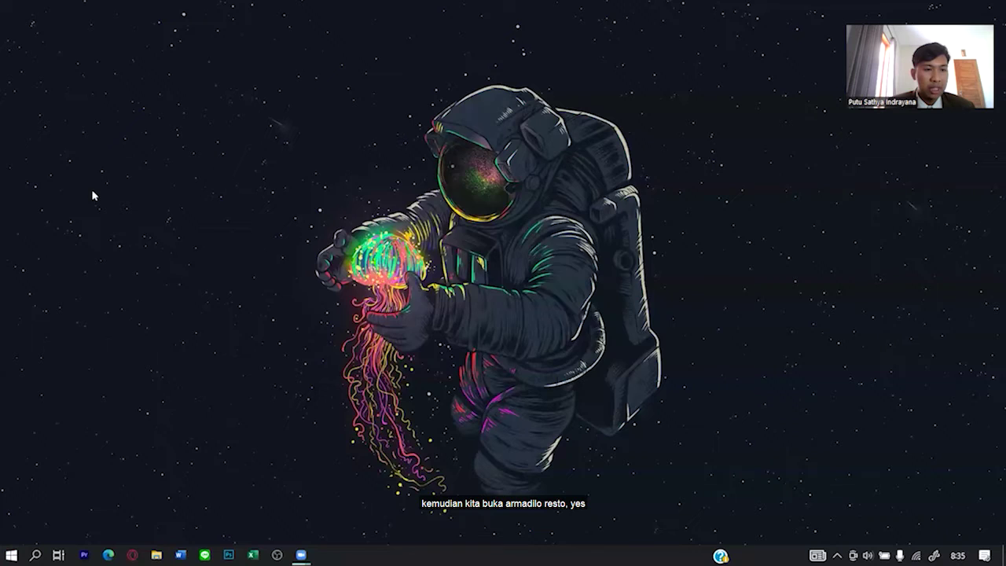
{"action": "left_click", "coordinate": [436, 369]}
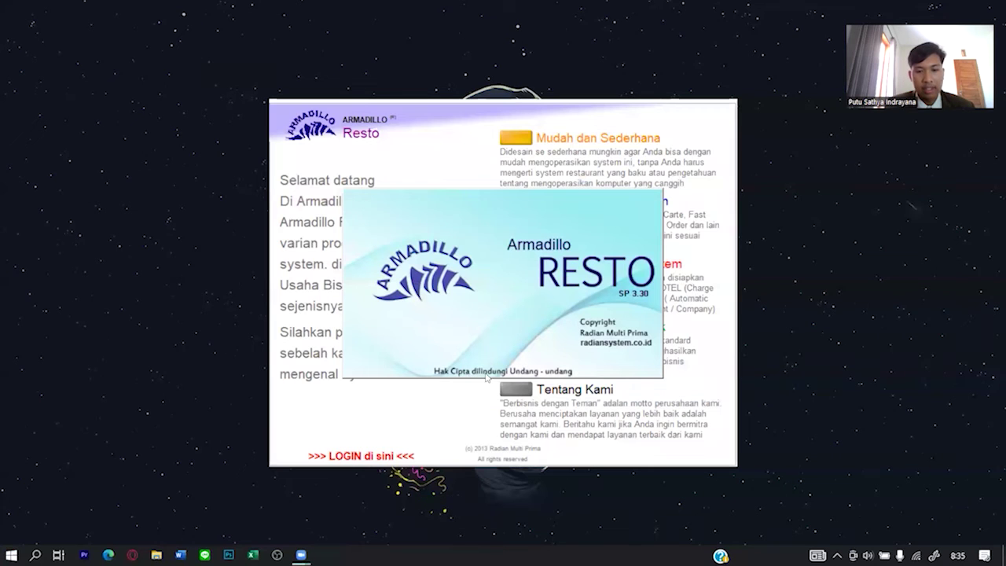
{"action": "left_click", "coordinate": [388, 458]}
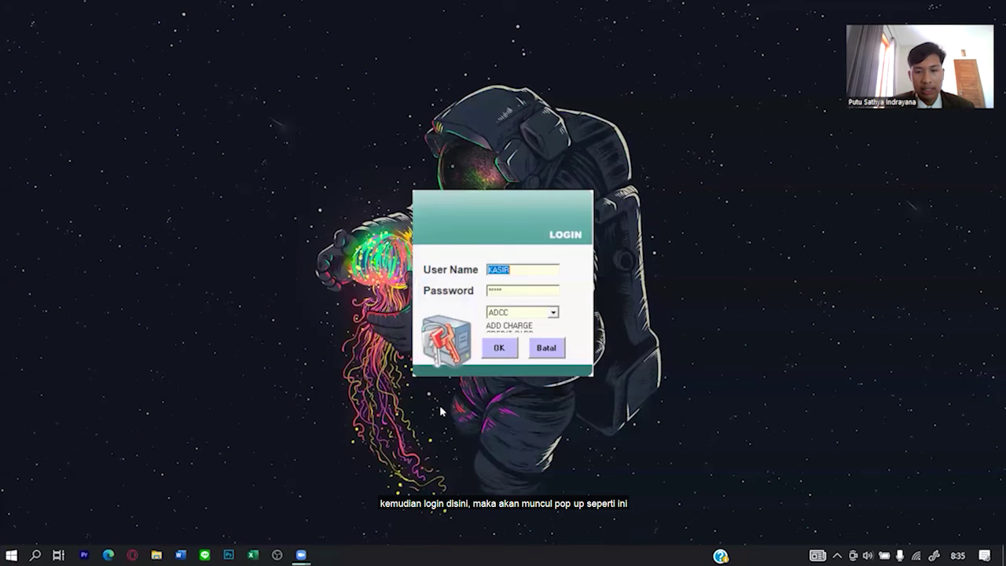
{"action": "left_click", "coordinate": [511, 346]}
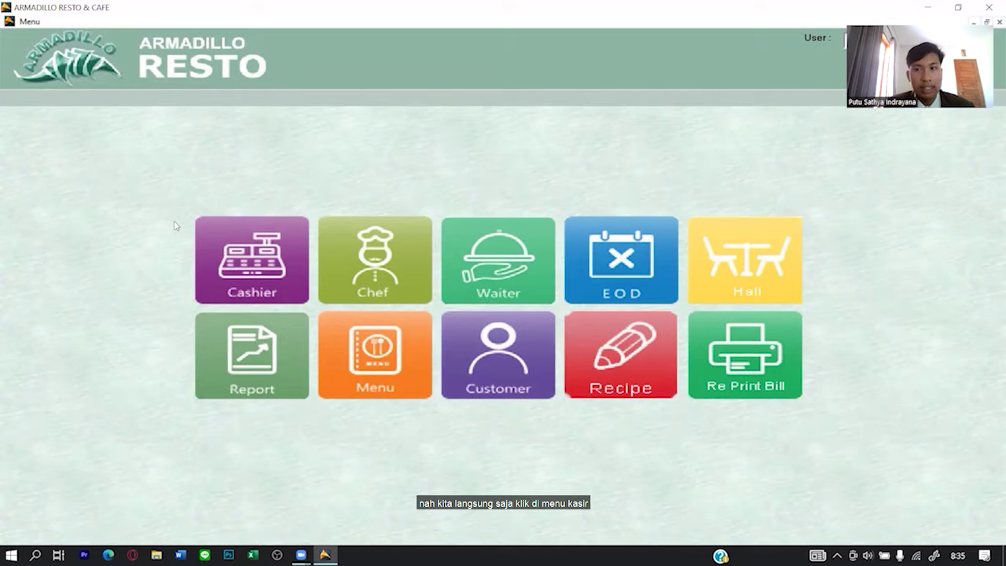
Start a Cashier transaction with table MD1 (MEJA DALAM 01) assigned, and show the menu list.
{"action": "left_click", "coordinate": [206, 245]}
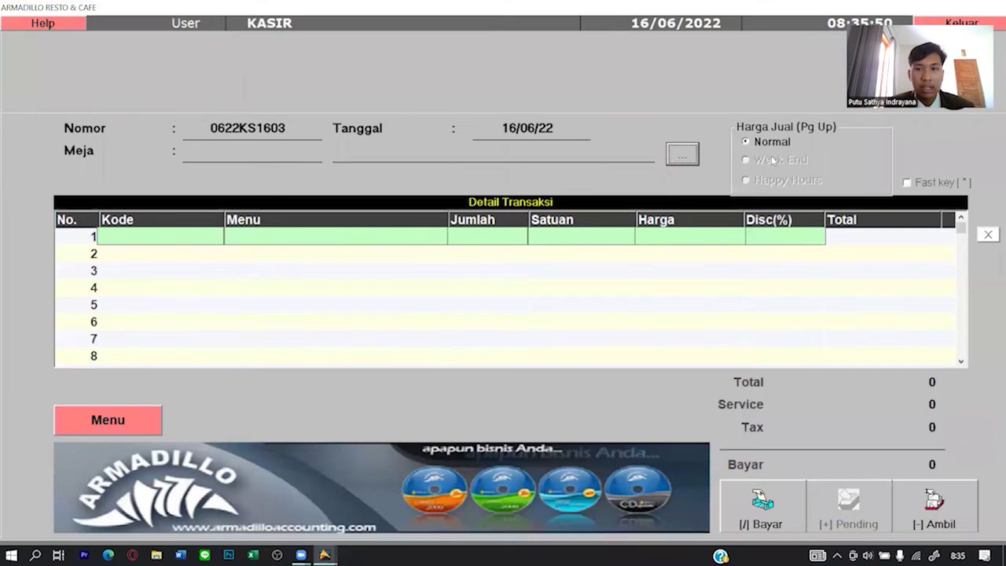
{"action": "left_click", "coordinate": [682, 154]}
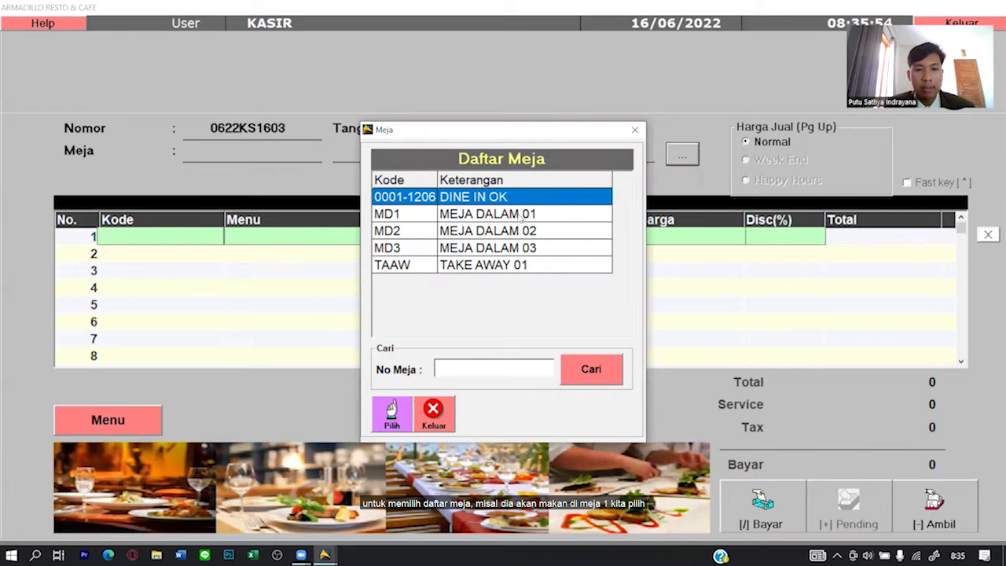
{"action": "left_click", "coordinate": [521, 215]}
{"action": "left_click", "coordinate": [386, 407]}
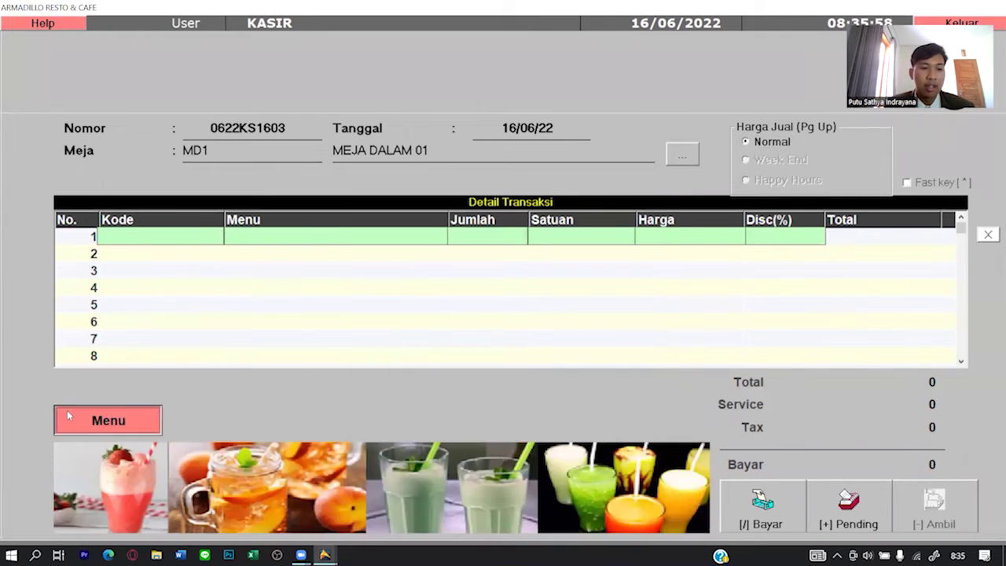
{"action": "left_click", "coordinate": [69, 416]}
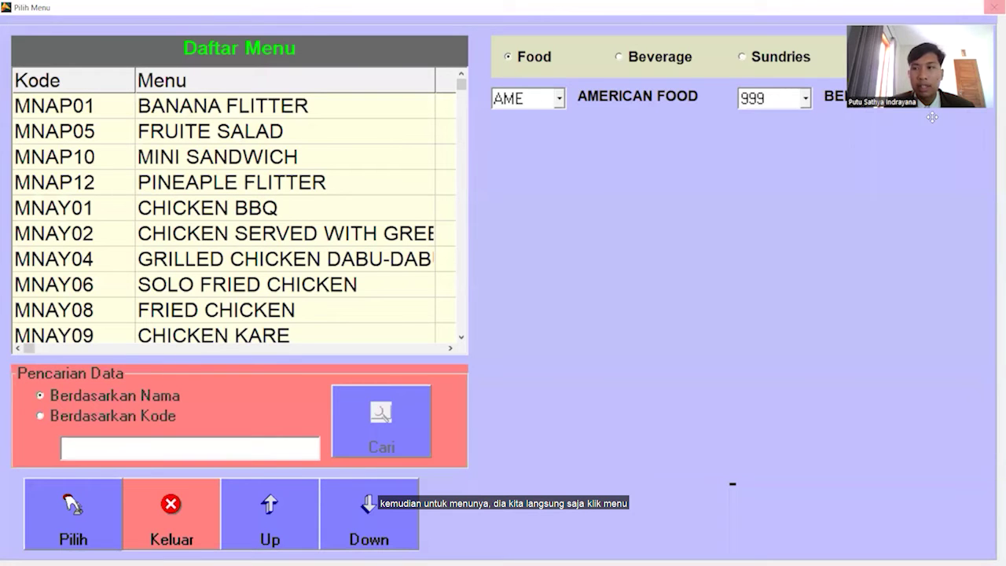
Add one BANANA FLITTER (32.000) to the table's order.
{"action": "left_click_drag", "start_coordinate": [932, 117], "coordinate": [938, 132]}
{"action": "left_click", "coordinate": [992, 7]}
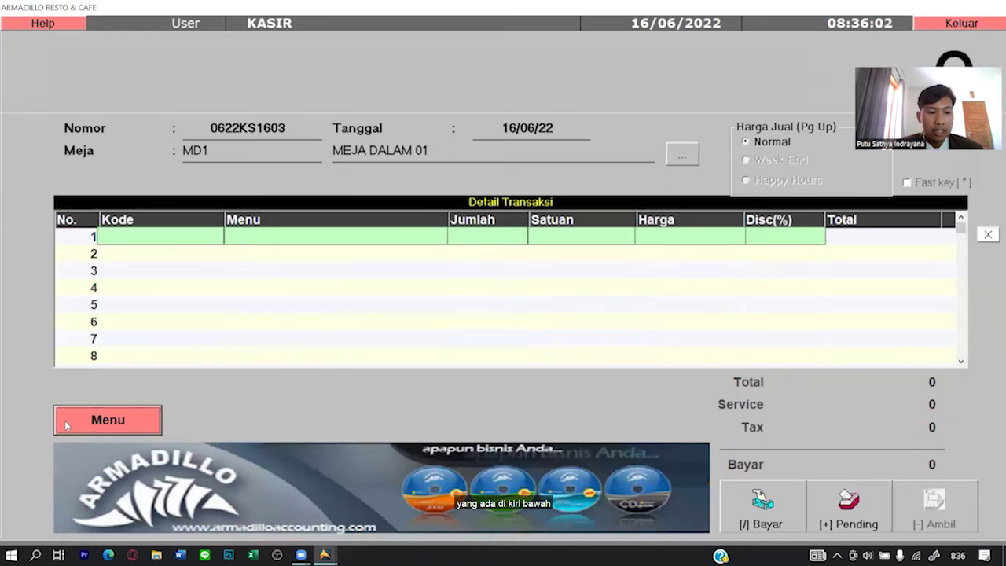
{"action": "left_click", "coordinate": [67, 422]}
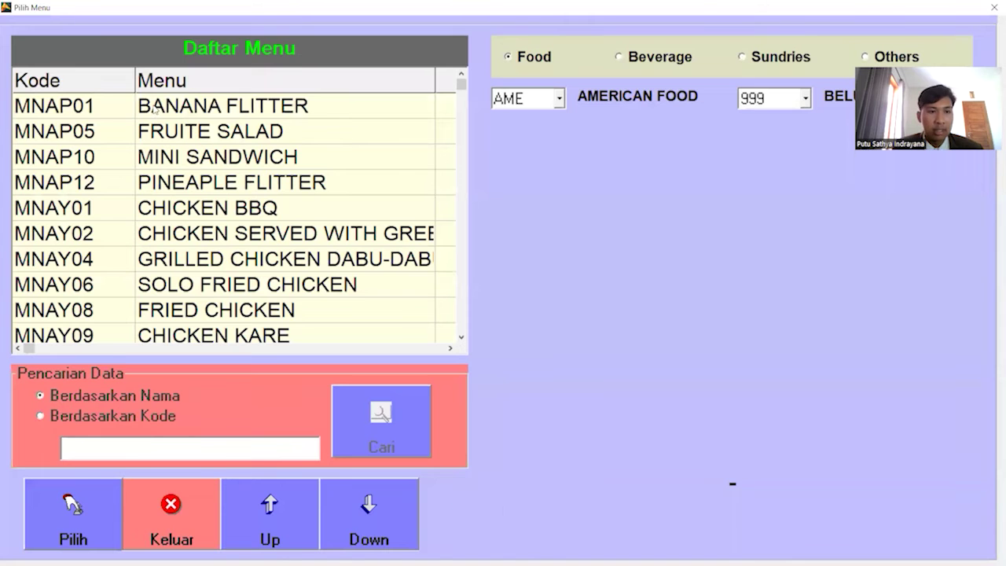
{"action": "left_click", "coordinate": [154, 110]}
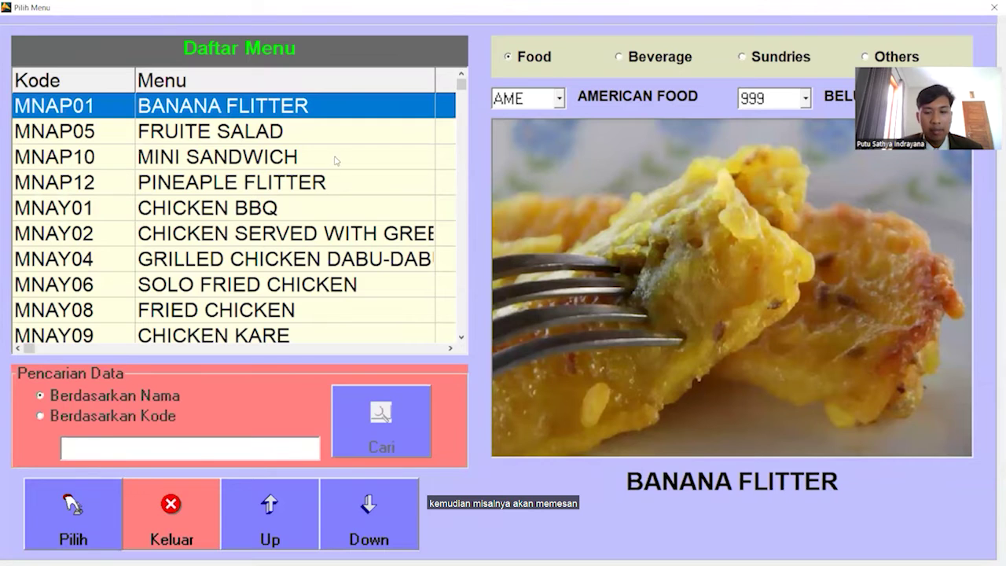
{"action": "left_click", "coordinate": [84, 484]}
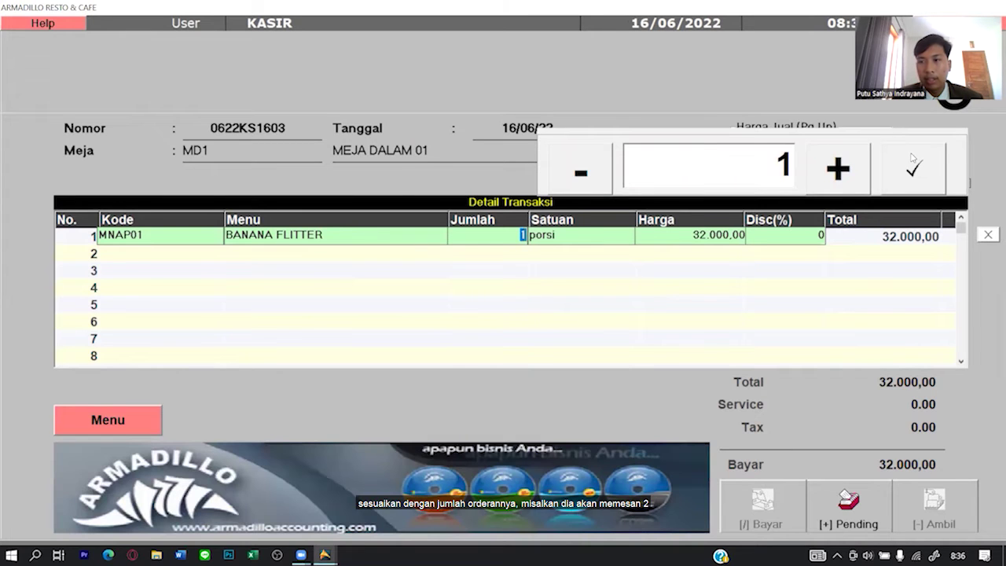
{"action": "left_click", "coordinate": [911, 162]}
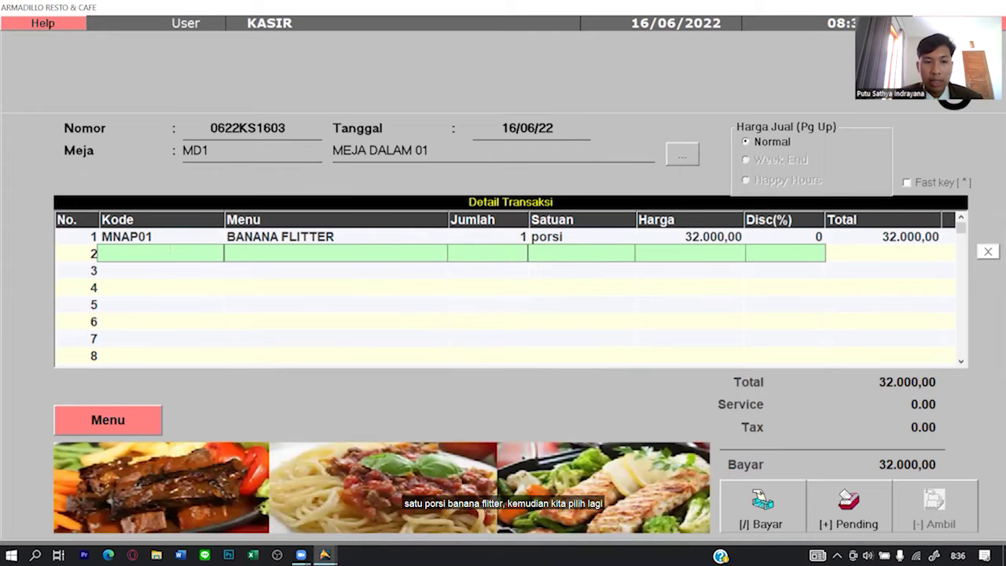
Add one CHICKEN BBQ (70.000), bringing the total to 102.000,00.
{"action": "left_click", "coordinate": [118, 422]}
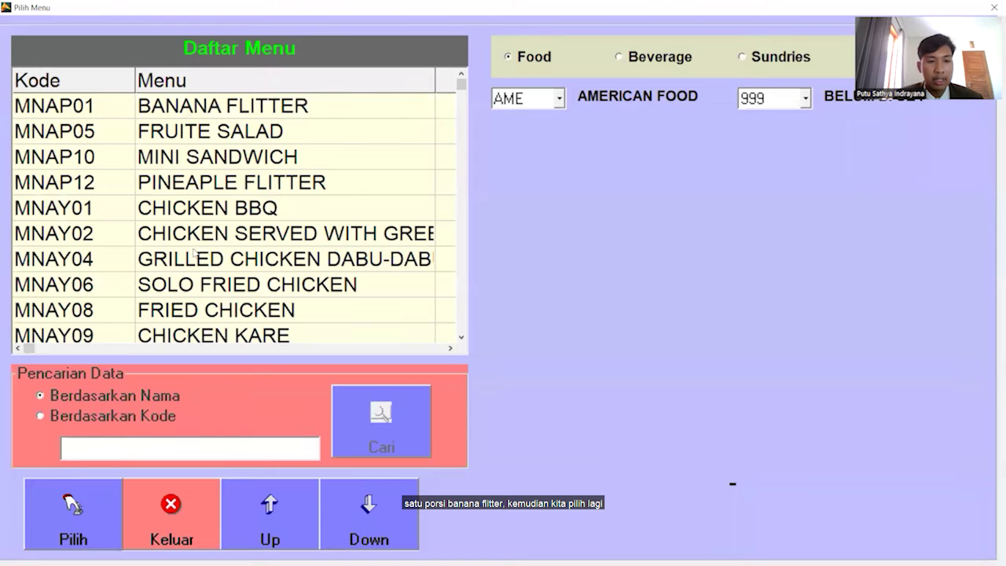
{"action": "left_click", "coordinate": [209, 216]}
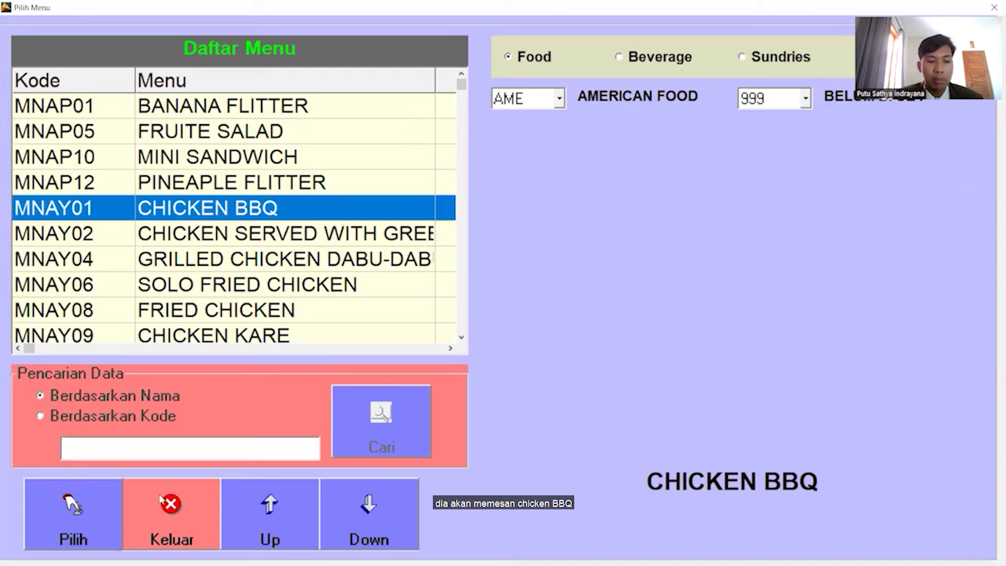
{"action": "left_click", "coordinate": [73, 512]}
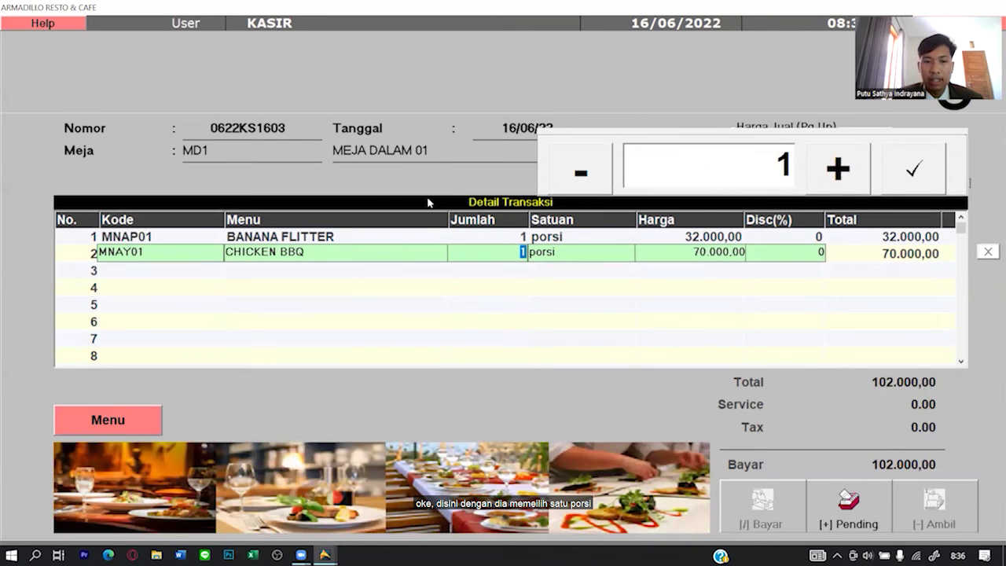
{"action": "left_click", "coordinate": [916, 191]}
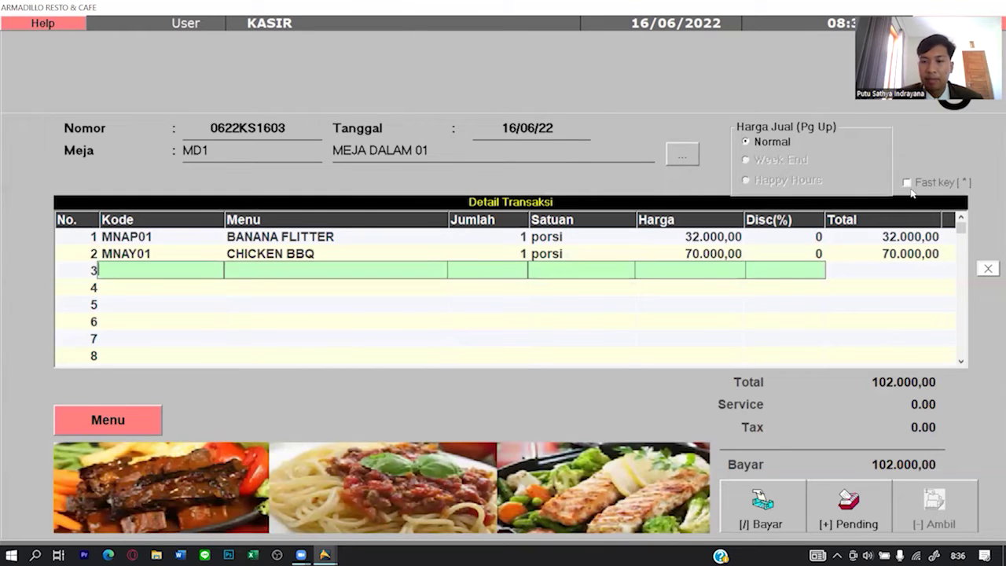
{"action": "left_click", "coordinate": [83, 410]}
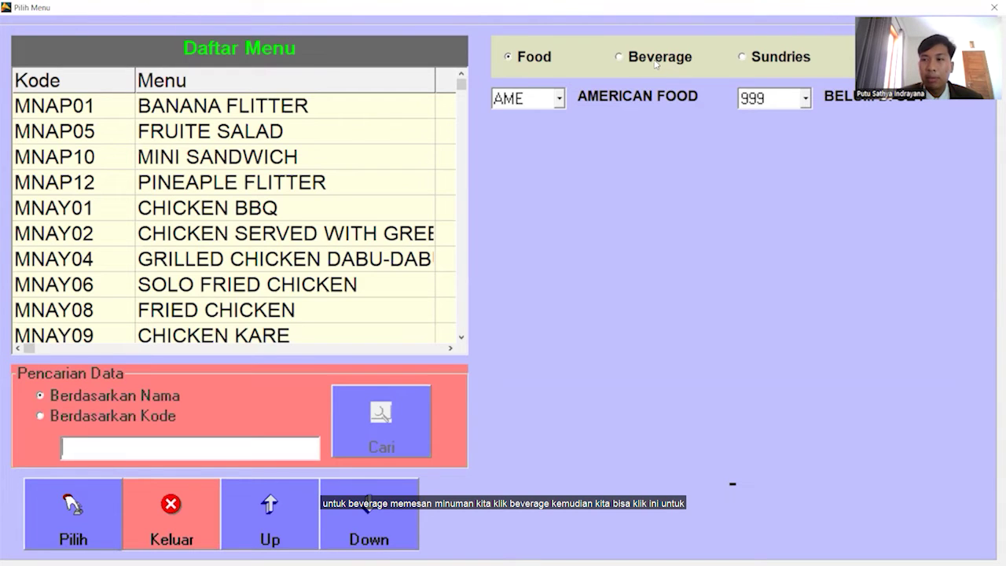
Add one TEA at 12.000,00 from the Beverage items as the third order line.
{"action": "left_click", "coordinate": [619, 57]}
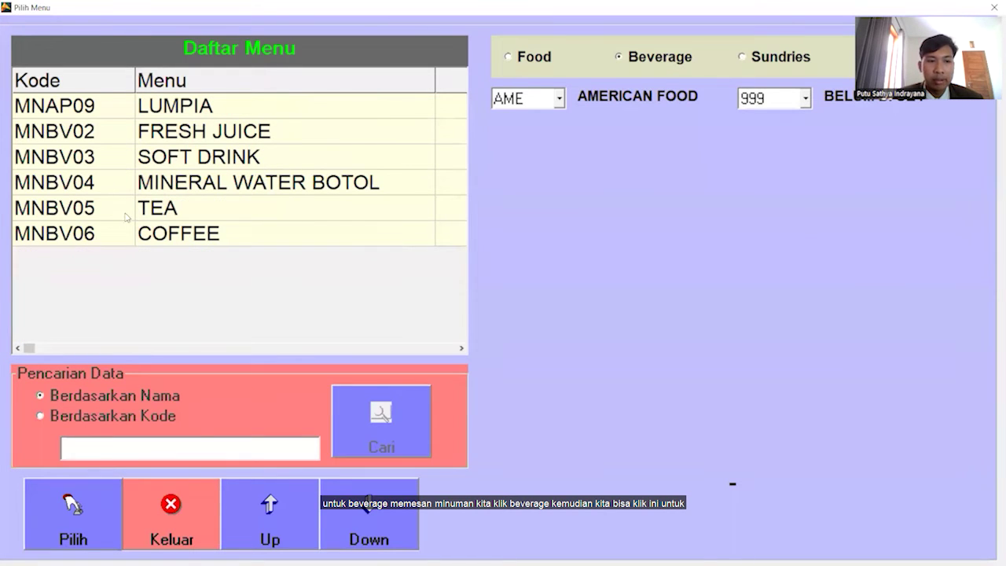
{"action": "left_click", "coordinate": [150, 211]}
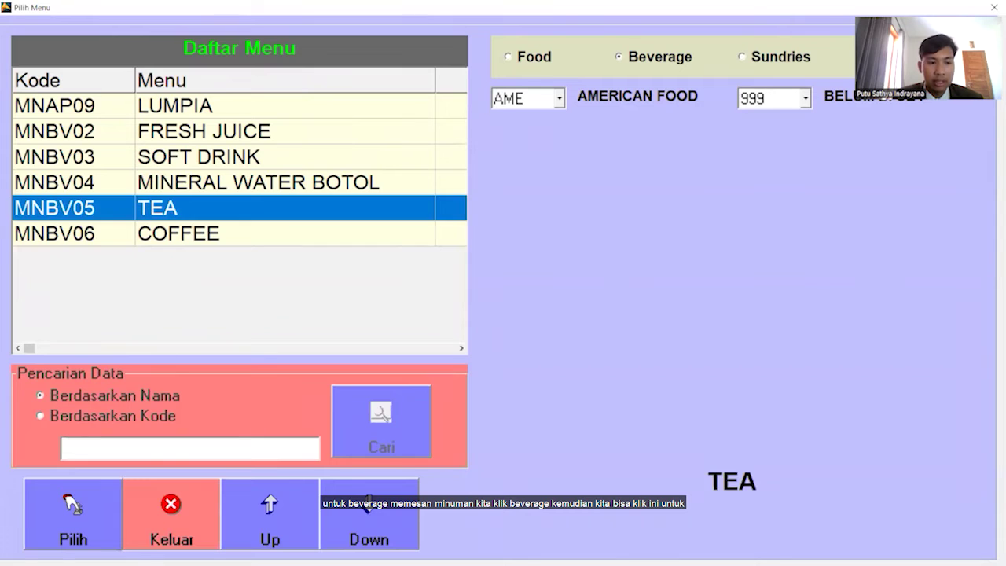
{"action": "left_click", "coordinate": [72, 533]}
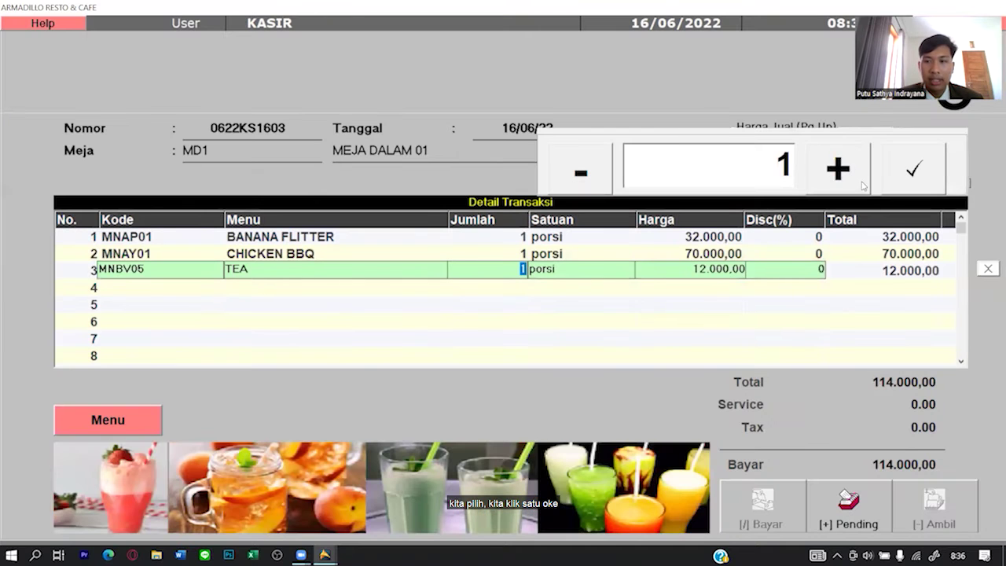
{"action": "left_click", "coordinate": [913, 168]}
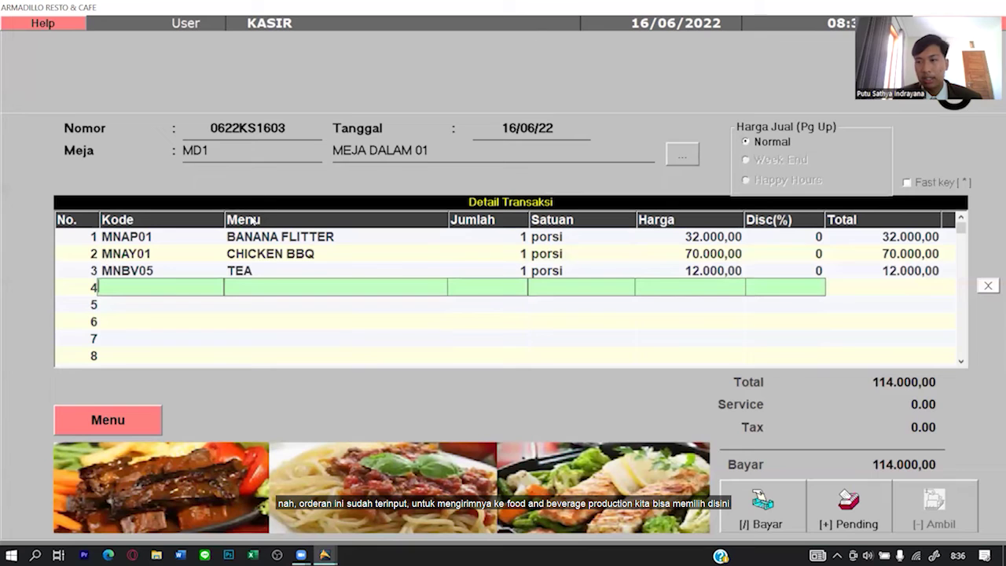
Put order 0622KS1603 for MEJA DALAM 01 on hold and bring up the Transaksi Pending list.
{"action": "left_click", "coordinate": [854, 512]}
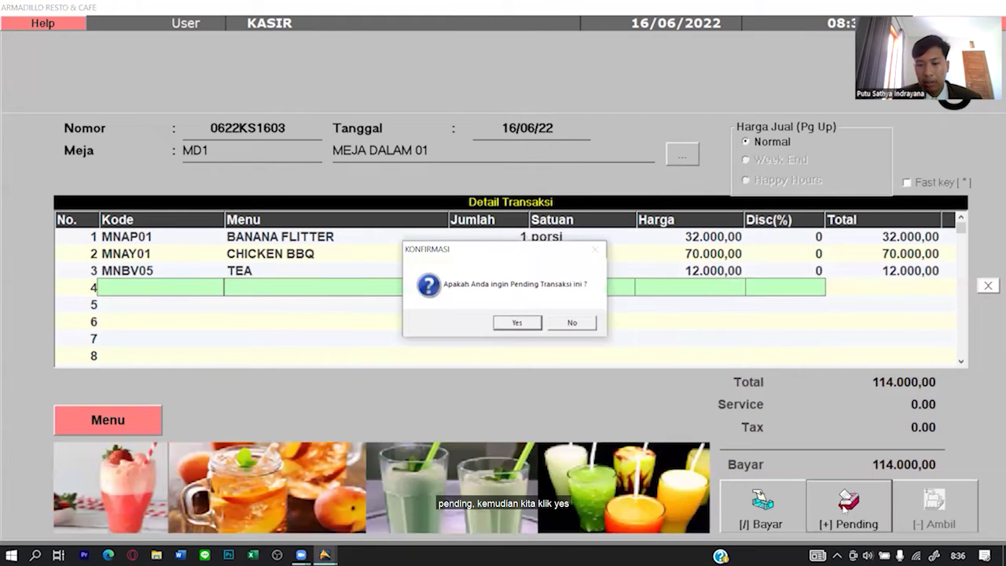
{"action": "left_click", "coordinate": [516, 322]}
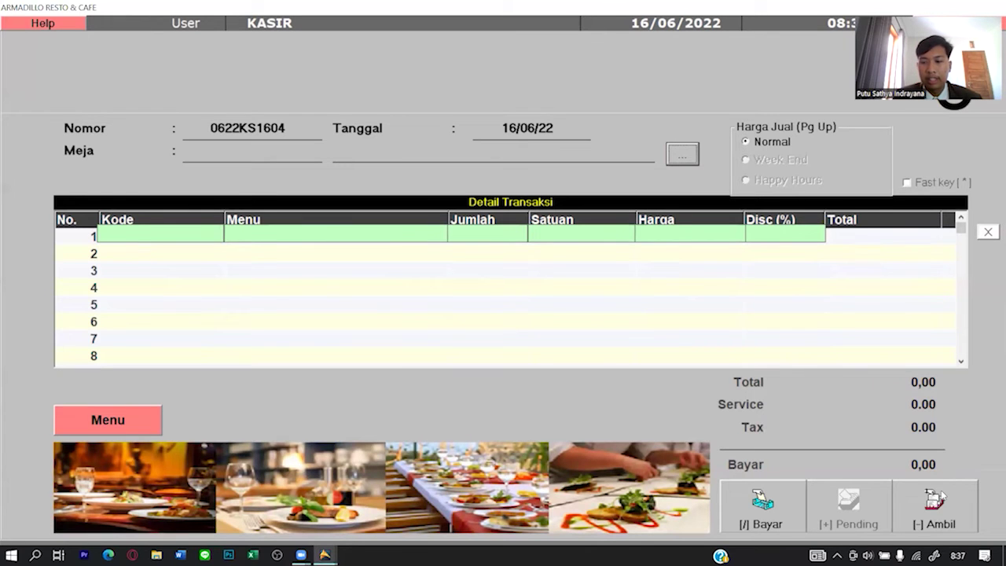
{"action": "left_click", "coordinate": [943, 497]}
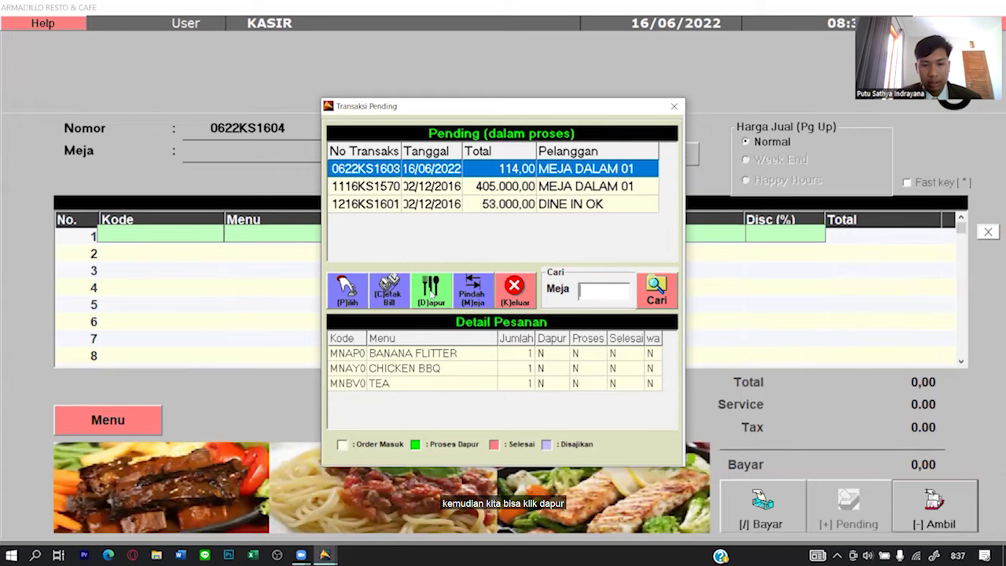
Check the BANANA FLITTER, CHICKEN BBQ and TEA lines of order 0622KS1603.
{"action": "left_click", "coordinate": [416, 357]}
{"action": "left_click", "coordinate": [405, 367]}
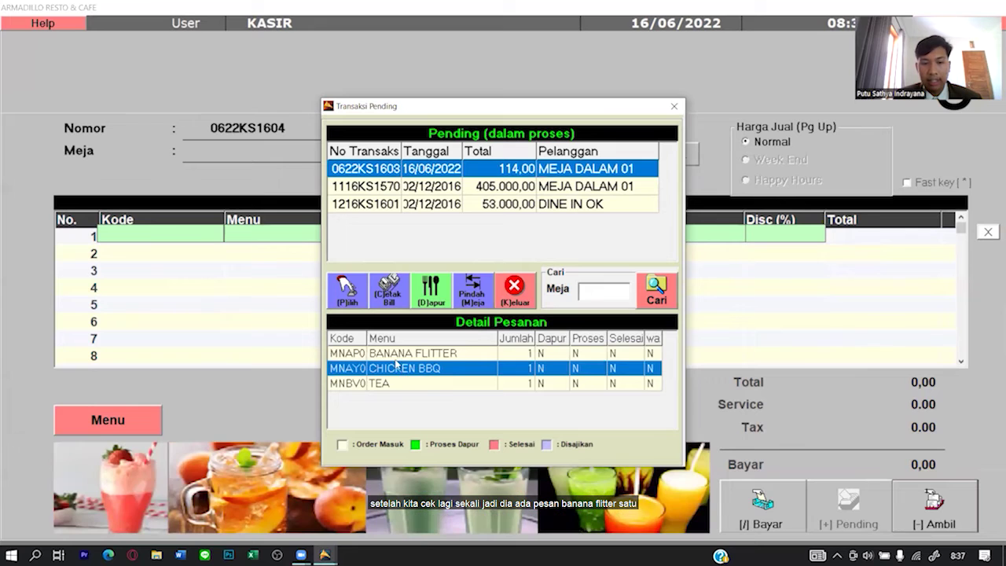
{"action": "left_click", "coordinate": [395, 358]}
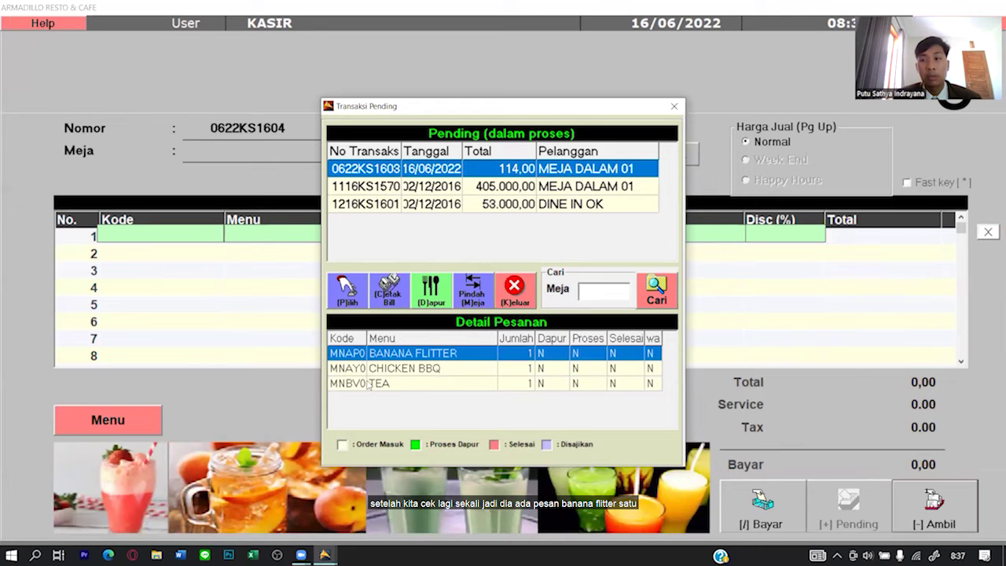
{"action": "left_click", "coordinate": [402, 370]}
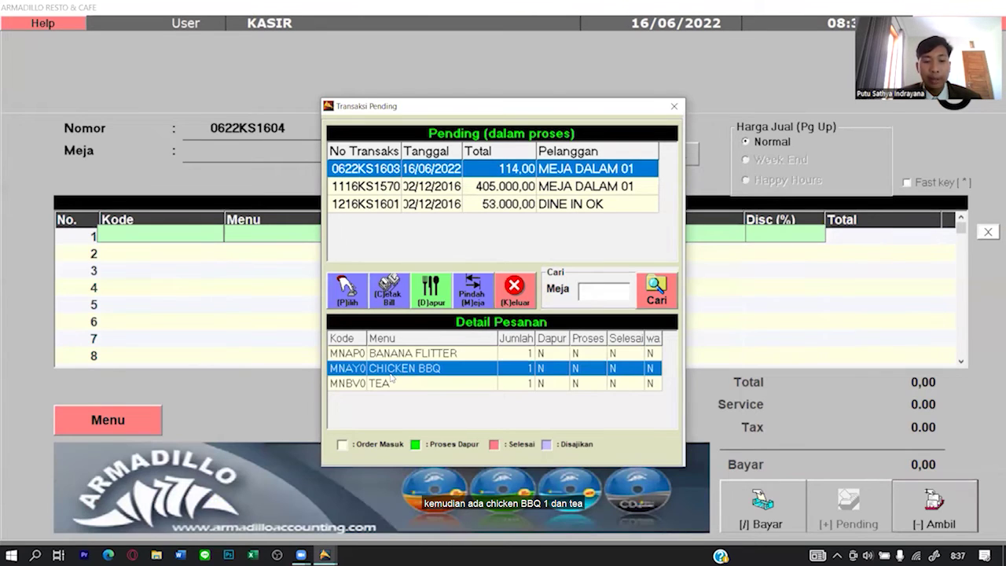
{"action": "left_click", "coordinate": [392, 381]}
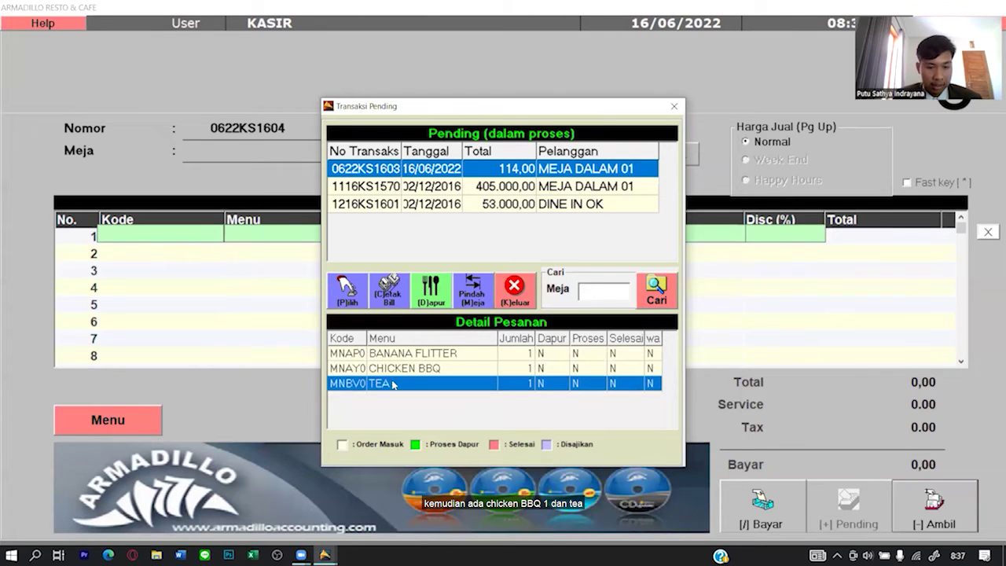
Send order 0622KS1603 to the kitchen, print its captain order, and close the pending list.
{"action": "left_click", "coordinate": [436, 289]}
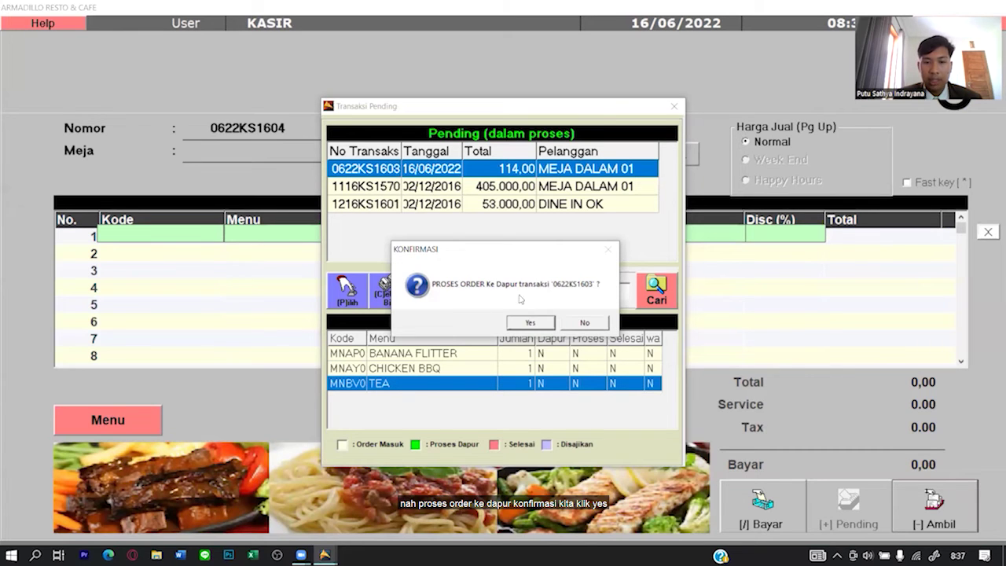
{"action": "left_click", "coordinate": [528, 322]}
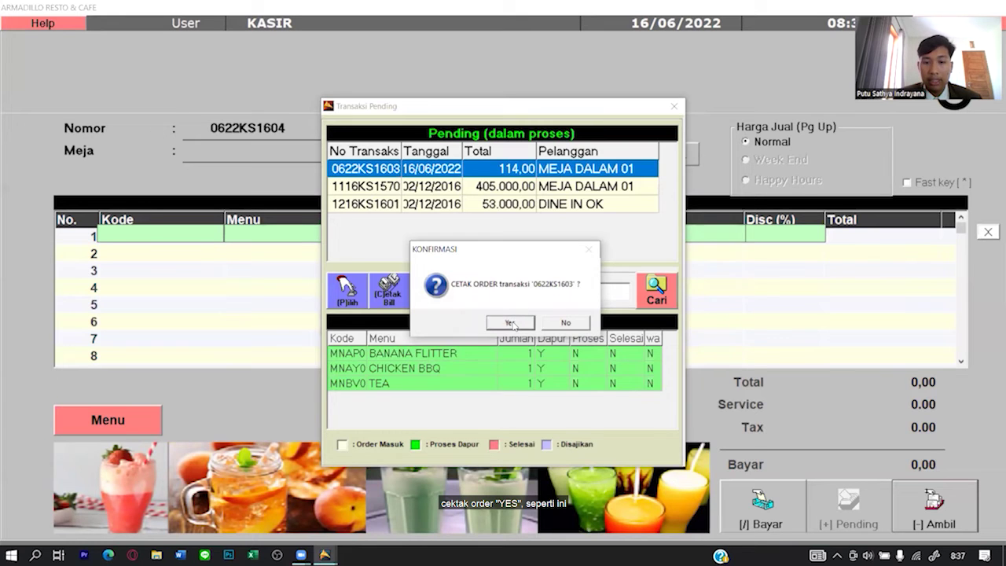
{"action": "left_click", "coordinate": [512, 322]}
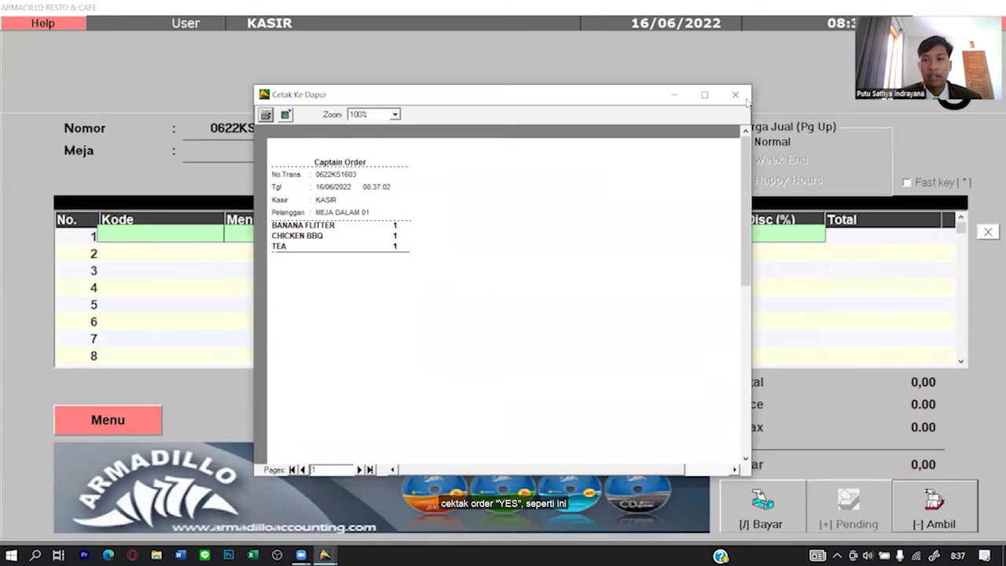
{"action": "left_click", "coordinate": [735, 94]}
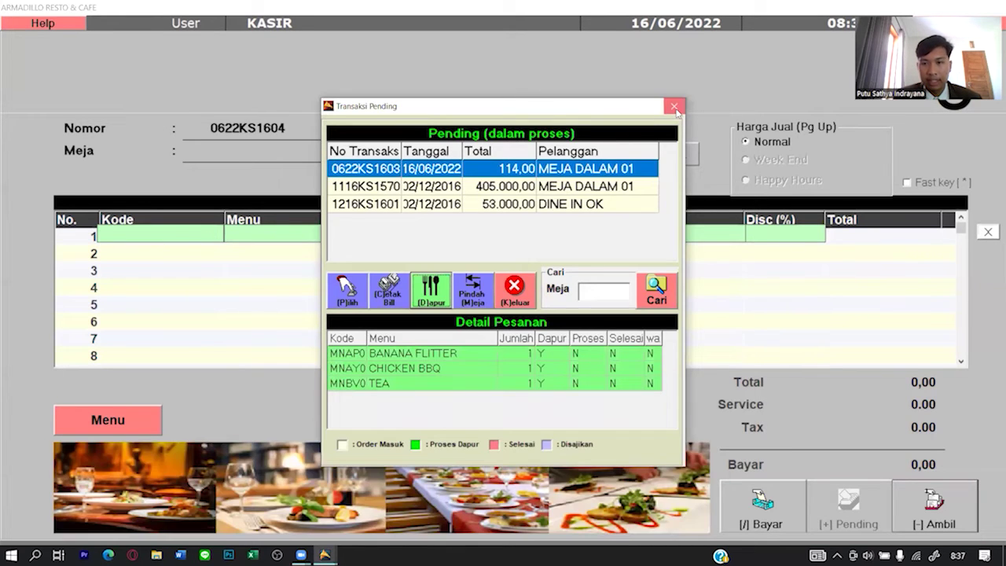
{"action": "left_click", "coordinate": [674, 106]}
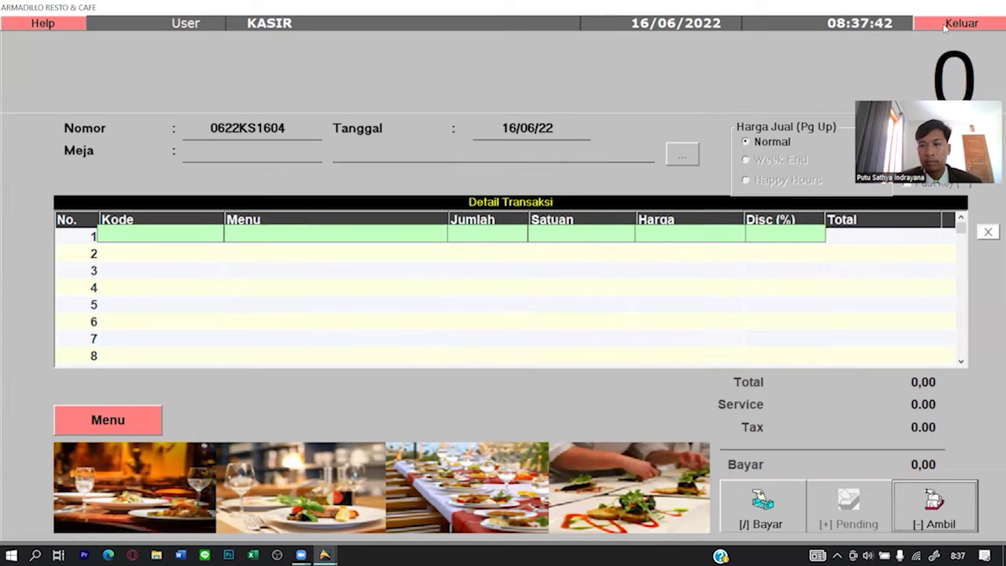
Reopen Cashier and load pending transaction 1116KS1570, four items totalling 405.000,00, for payment.
{"action": "left_click", "coordinate": [945, 25]}
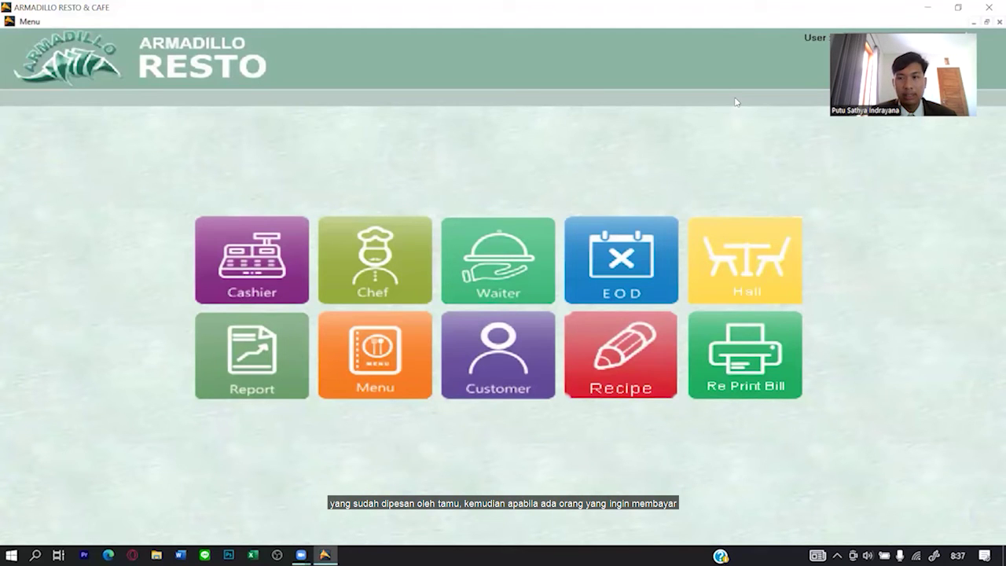
{"action": "left_click", "coordinate": [275, 248]}
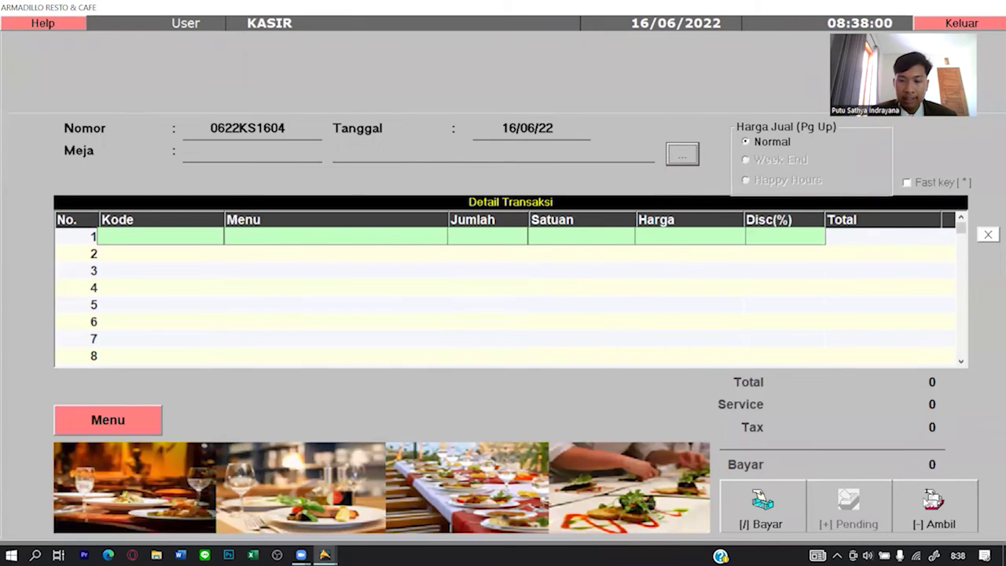
{"action": "left_click", "coordinate": [924, 501]}
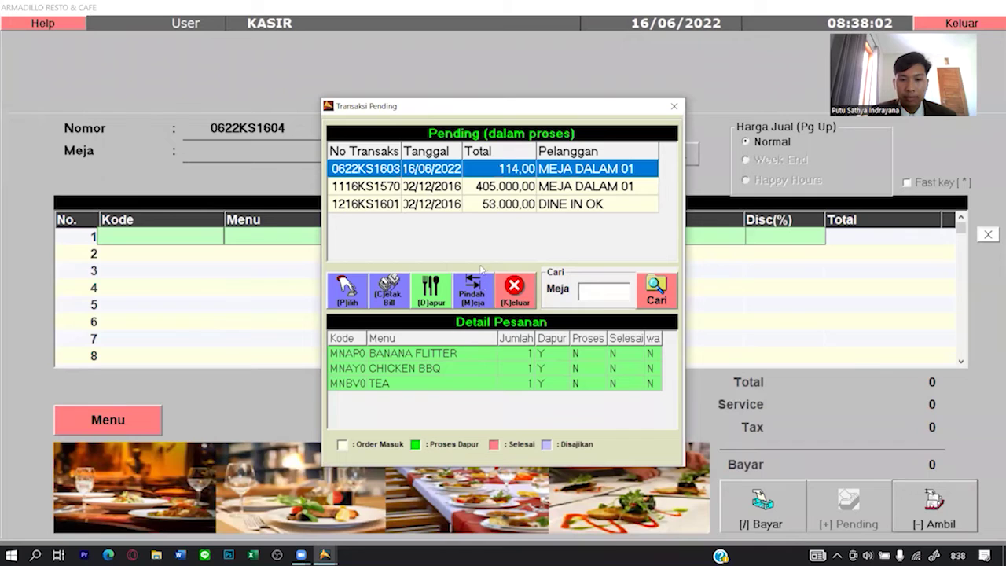
{"action": "left_click", "coordinate": [442, 187]}
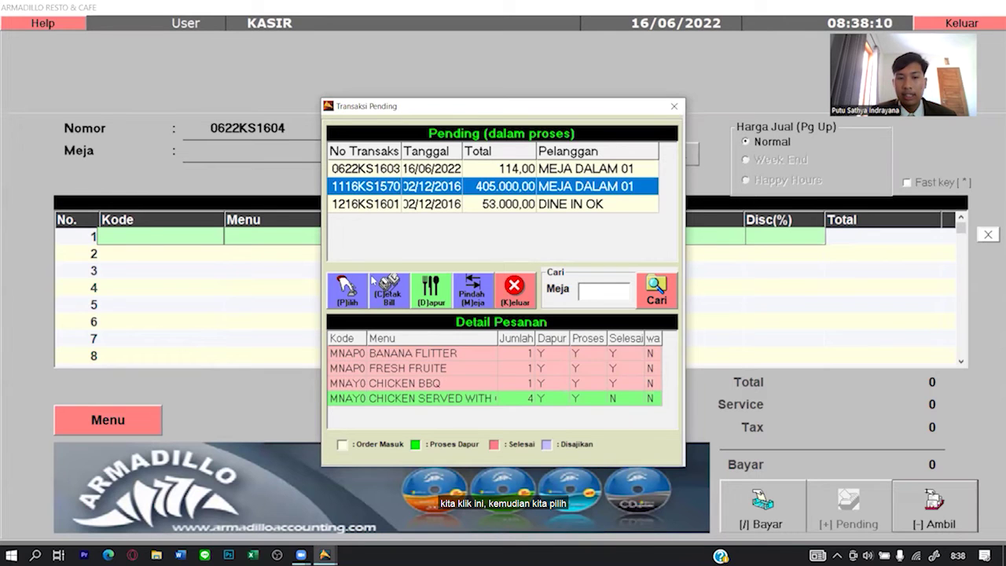
{"action": "left_click", "coordinate": [346, 288]}
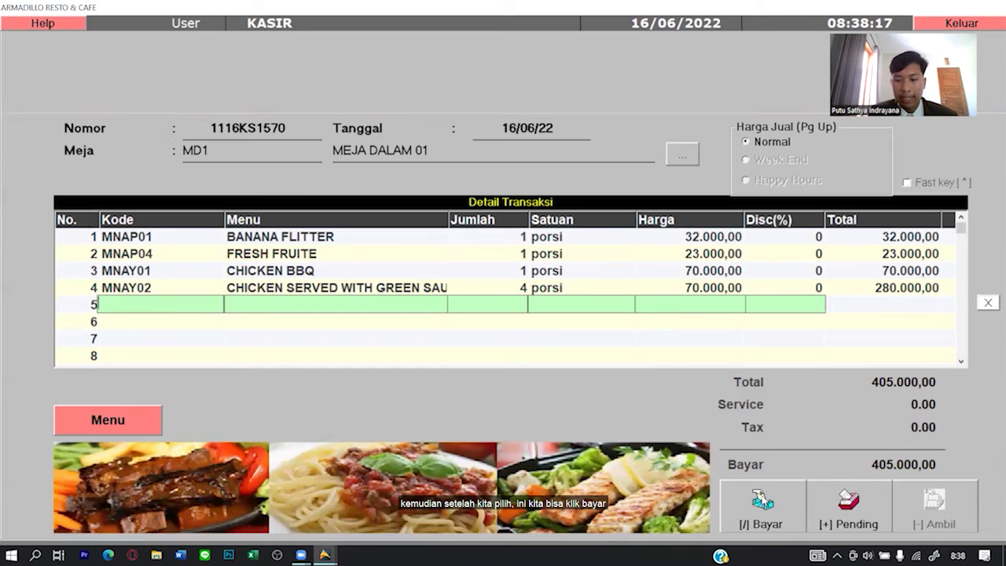
{"action": "left_click", "coordinate": [761, 499]}
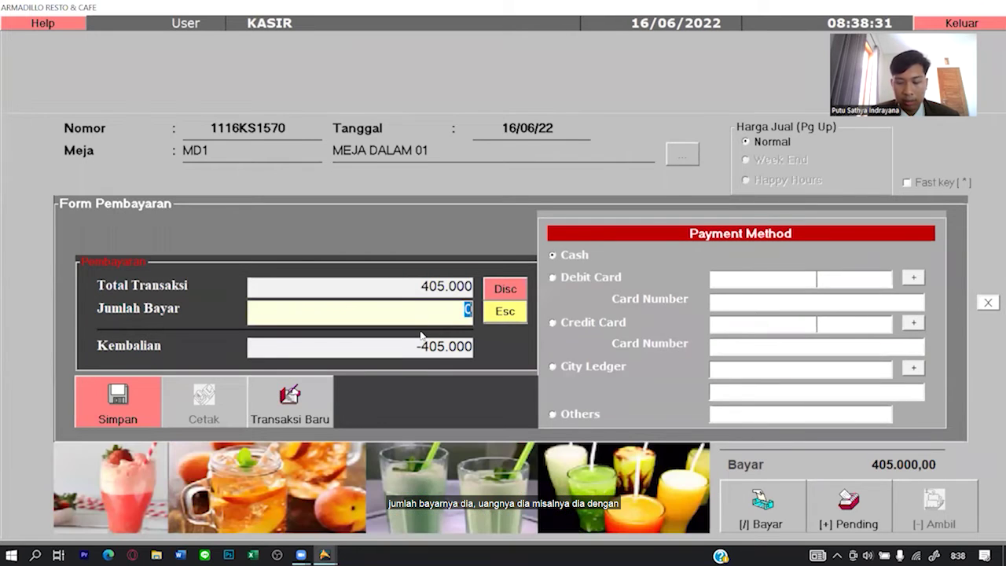
Pay the 405.000 bill with 410000 cash and no discount, saving it with 5.000 change.
{"action": "type", "text": "4100"}
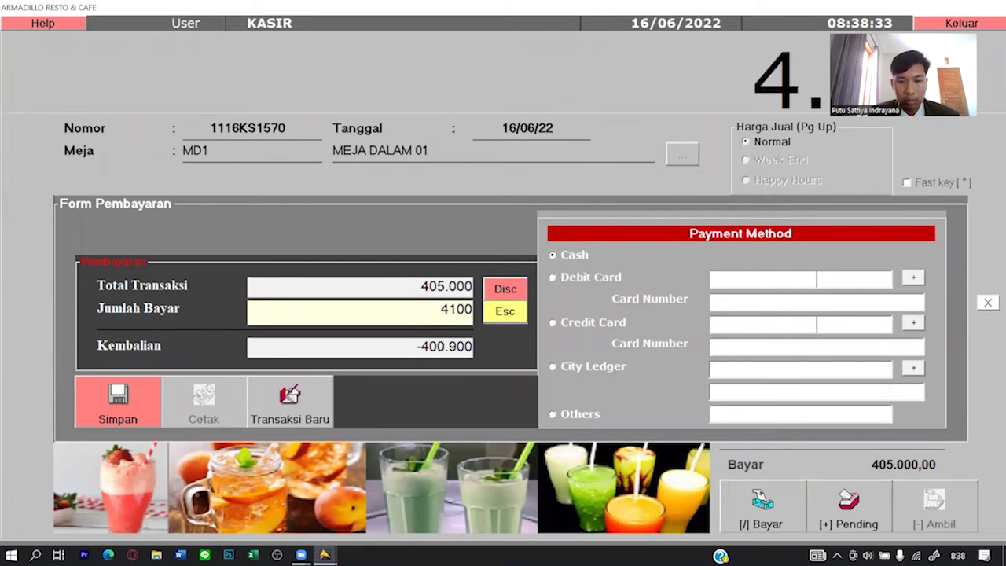
{"action": "type", "text": "00"}
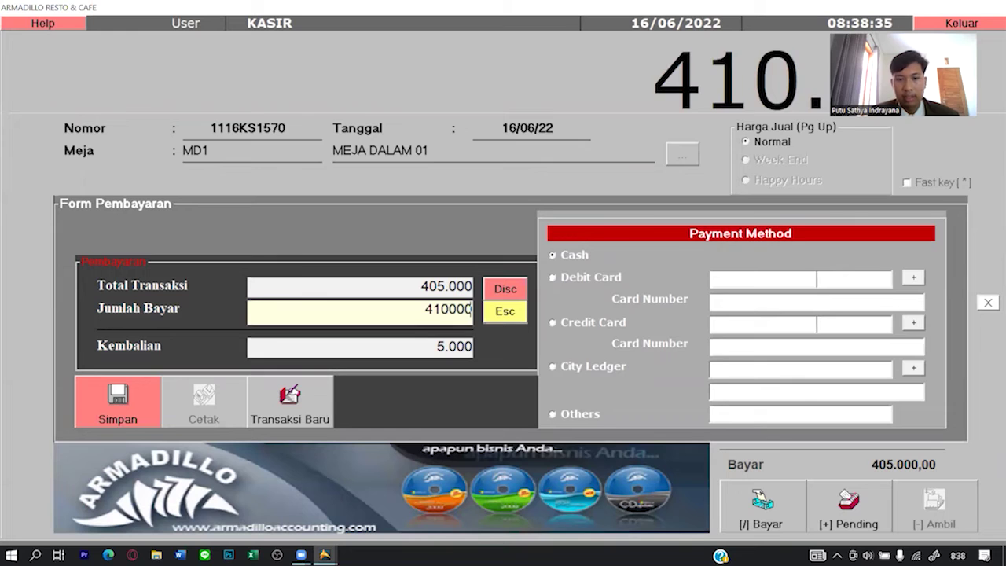
{"action": "left_click", "coordinate": [503, 295]}
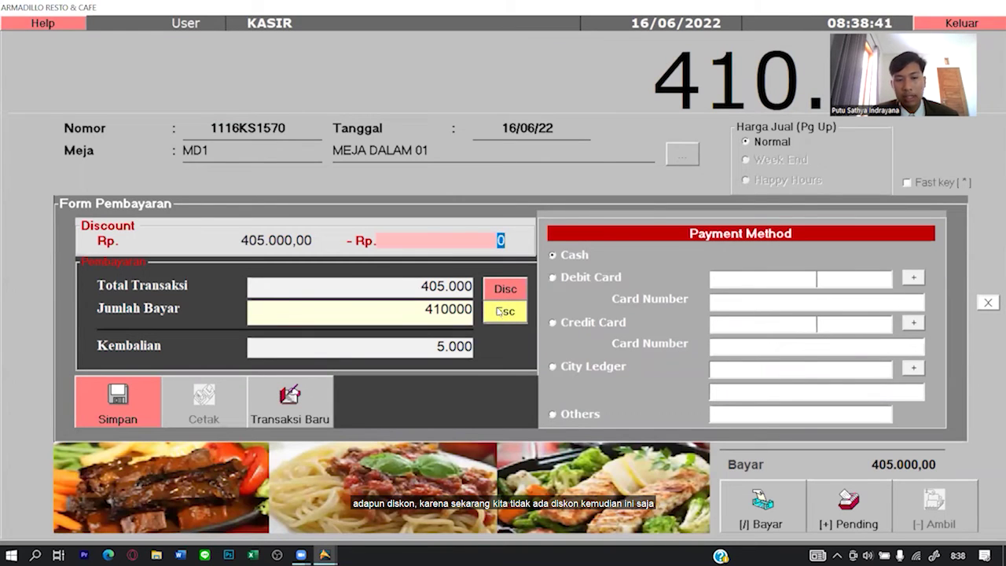
{"action": "left_click", "coordinate": [499, 311]}
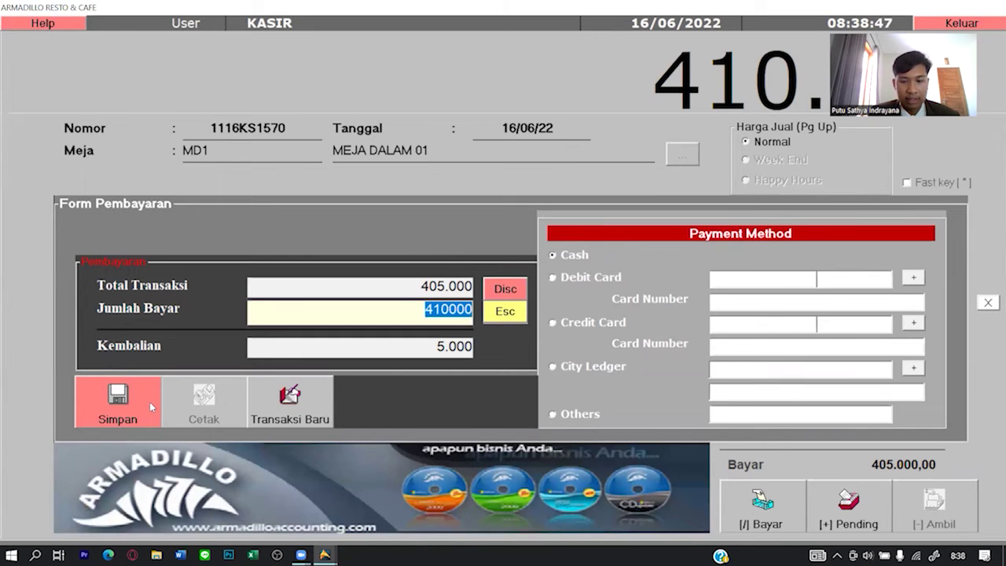
{"action": "left_click", "coordinate": [150, 404]}
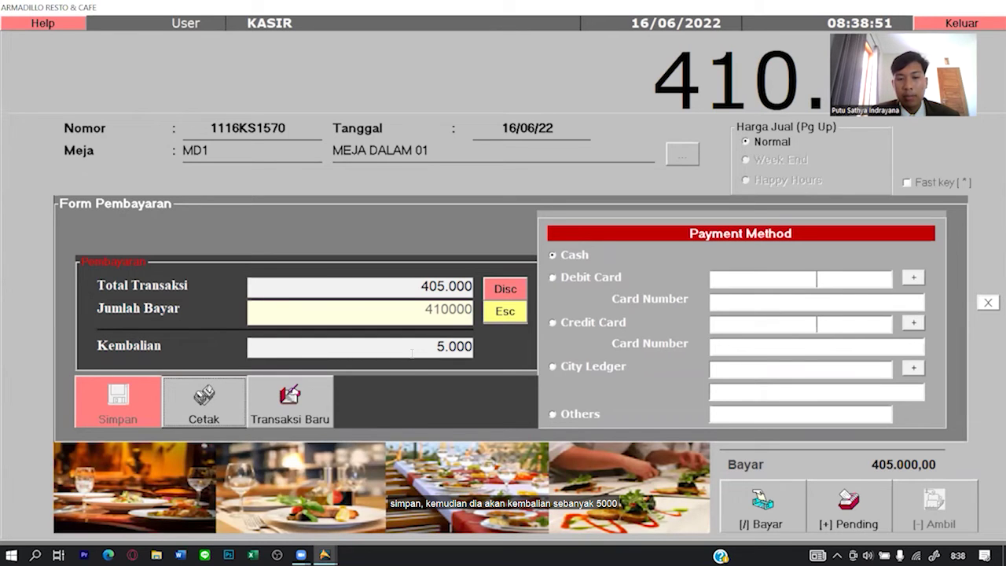
{"action": "left_click_drag", "start_coordinate": [411, 352], "coordinate": [474, 352]}
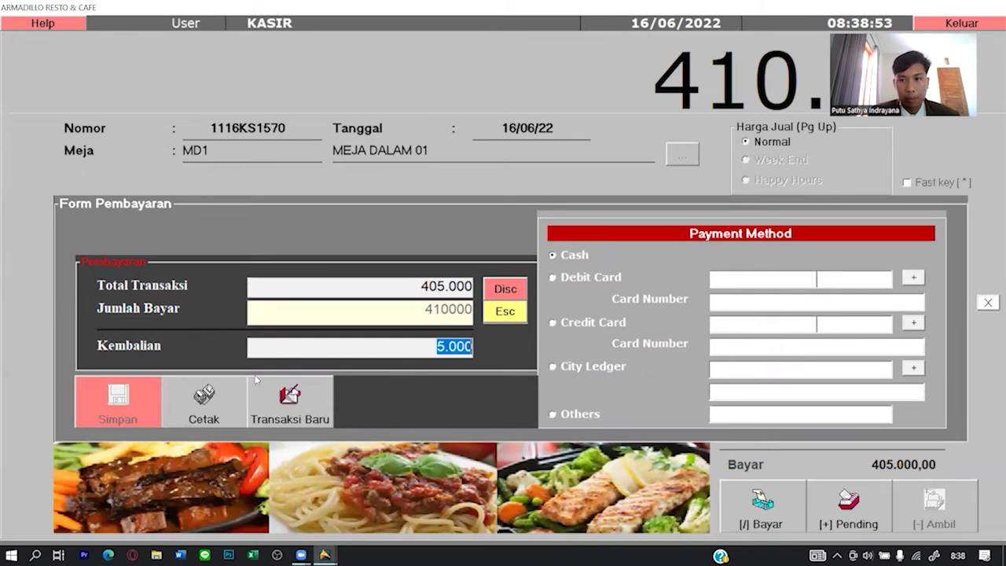
{"action": "left_click", "coordinate": [218, 396]}
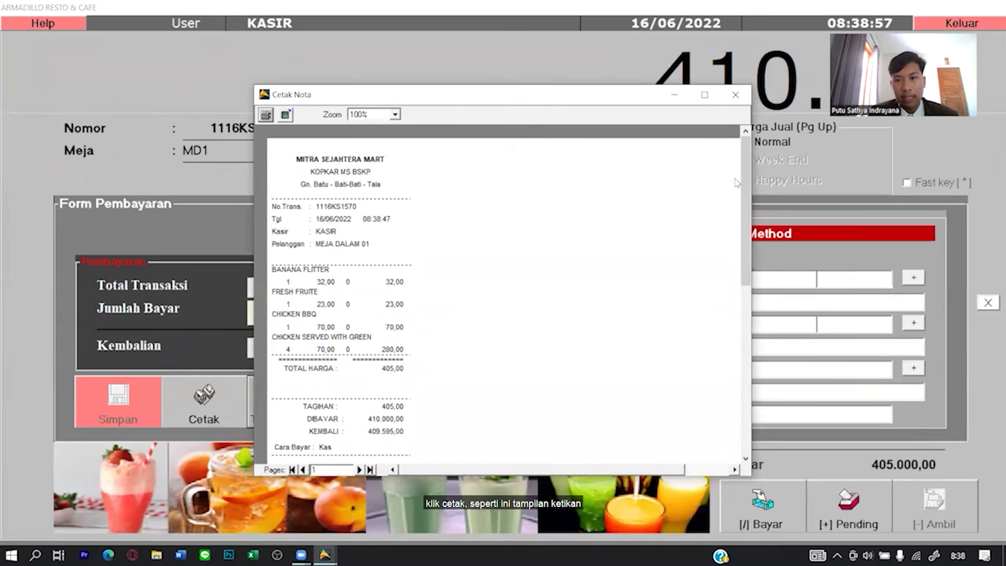
Scroll through the 1116KS1570 receipt preview, close it, and start a new transaction.
{"action": "left_click_drag", "start_coordinate": [744, 196], "coordinate": [745, 264]}
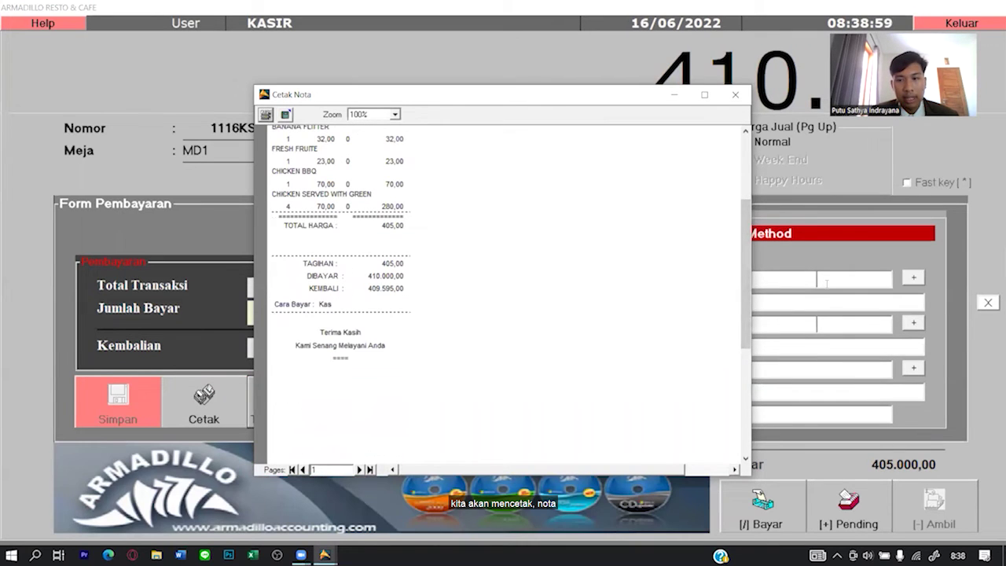
{"action": "left_click_drag", "start_coordinate": [745, 264], "coordinate": [745, 197]}
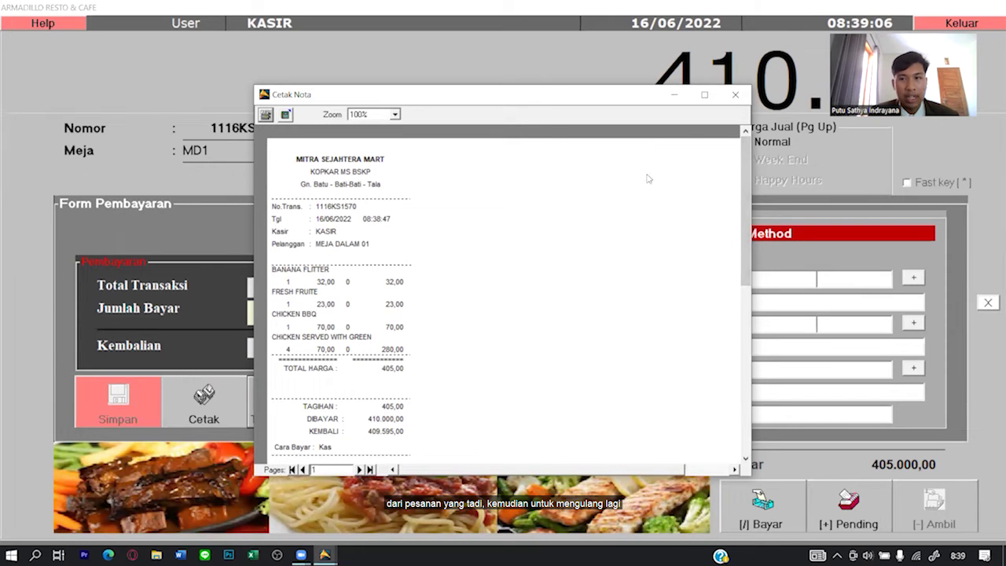
{"action": "left_click", "coordinate": [734, 94]}
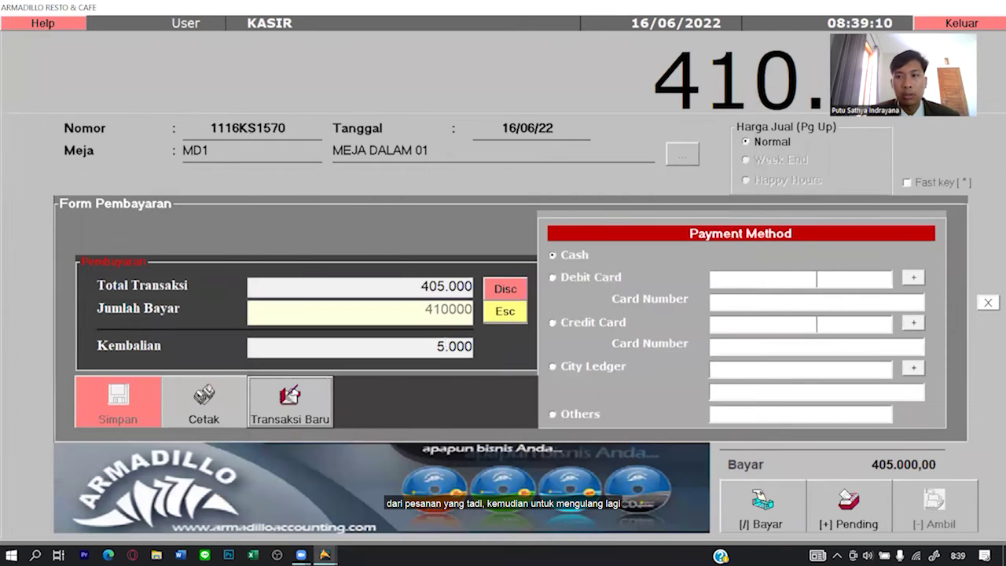
{"action": "left_click", "coordinate": [290, 403]}
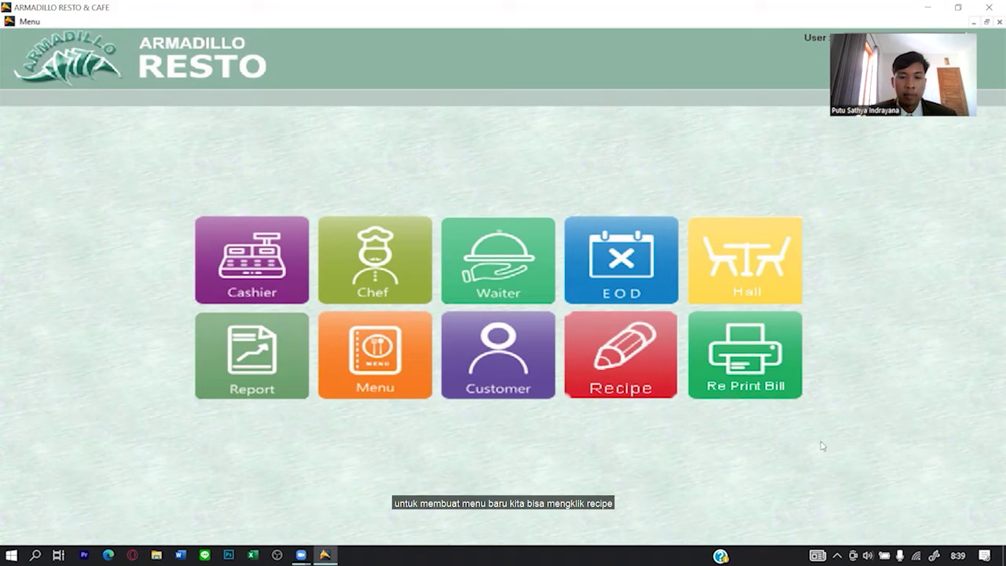
Write a new recipe with code NGRS for menu NASI GORENG SAPI, portion PIRING.
{"action": "left_click", "coordinate": [656, 391]}
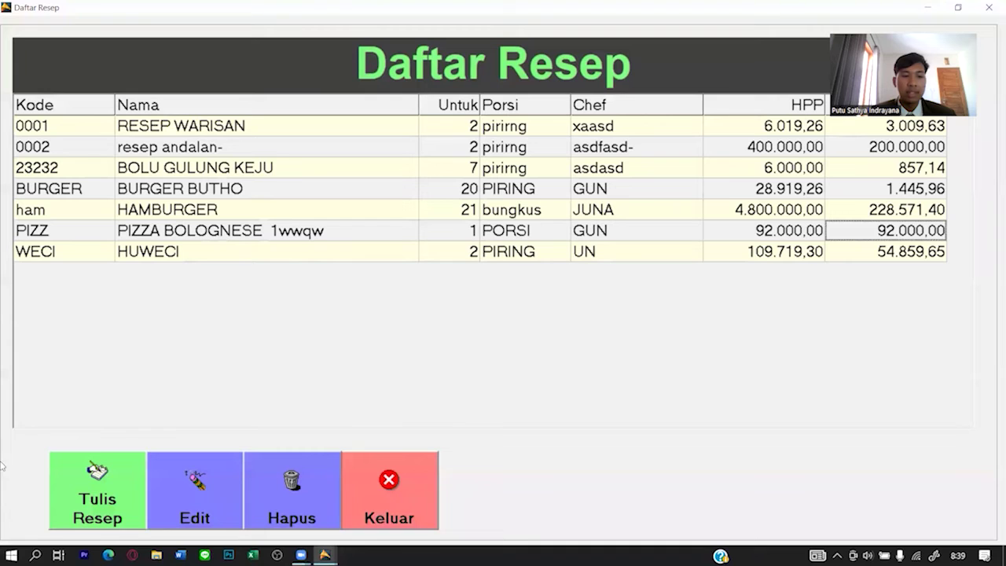
{"action": "left_click", "coordinate": [61, 486]}
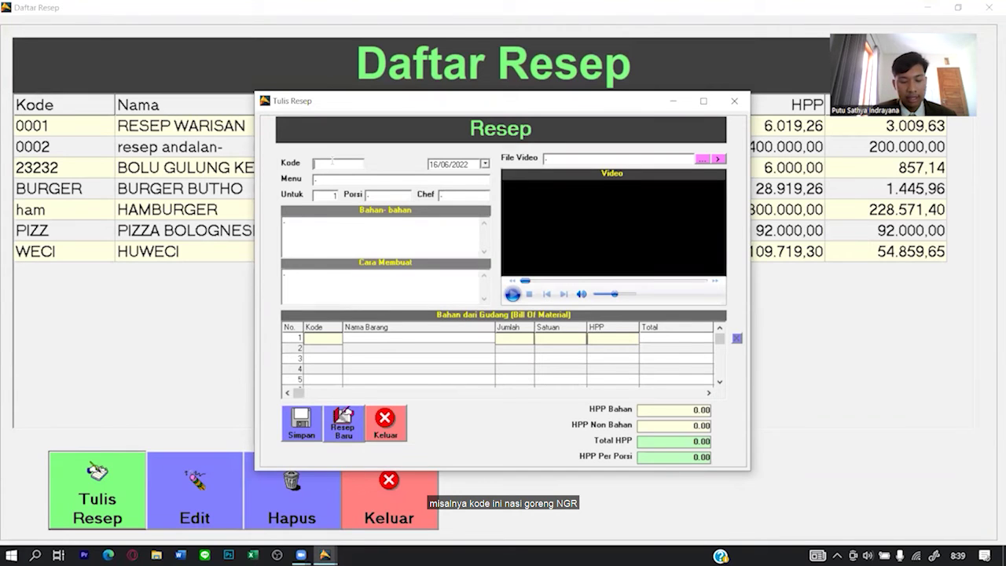
{"action": "type", "text": "NGR"}
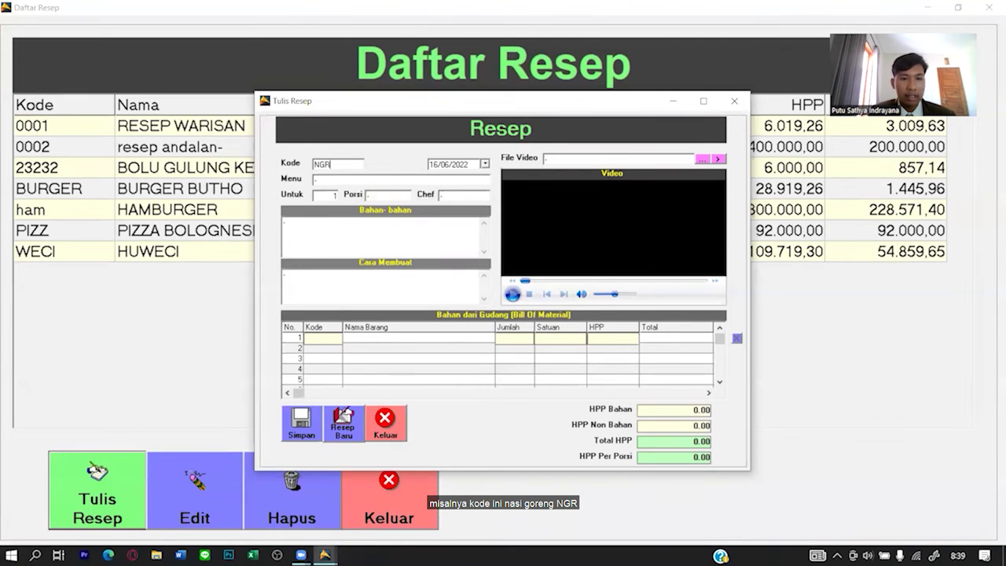
{"action": "key", "text": "BackSpace"}
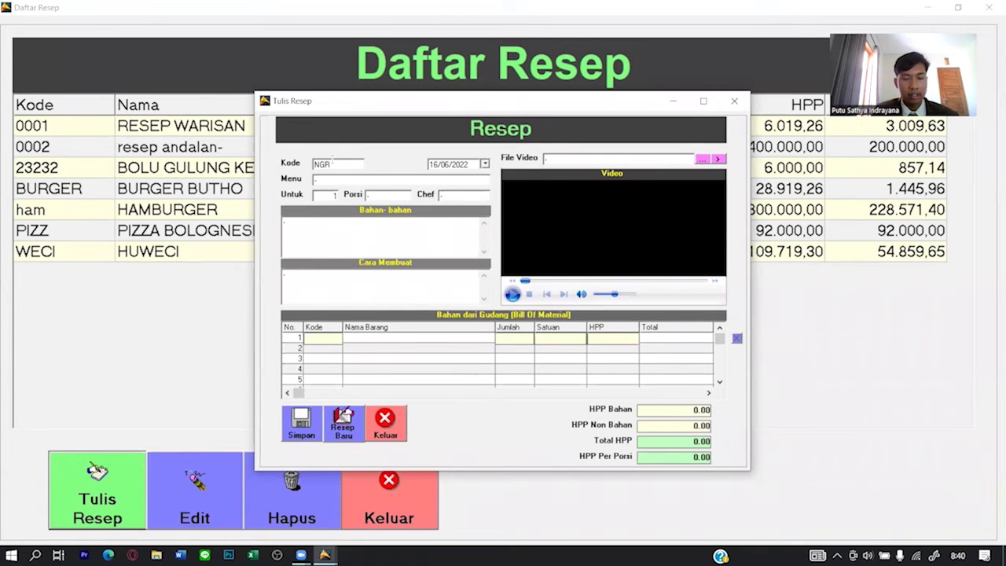
{"action": "type", "text": "RS"}
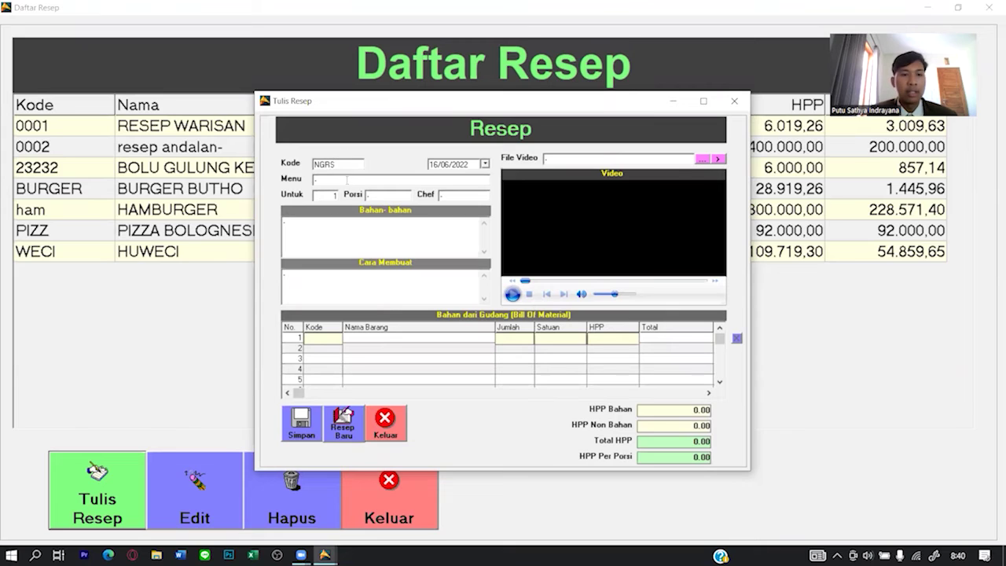
{"action": "left_click", "coordinate": [308, 227]}
{"action": "left_click", "coordinate": [352, 182]}
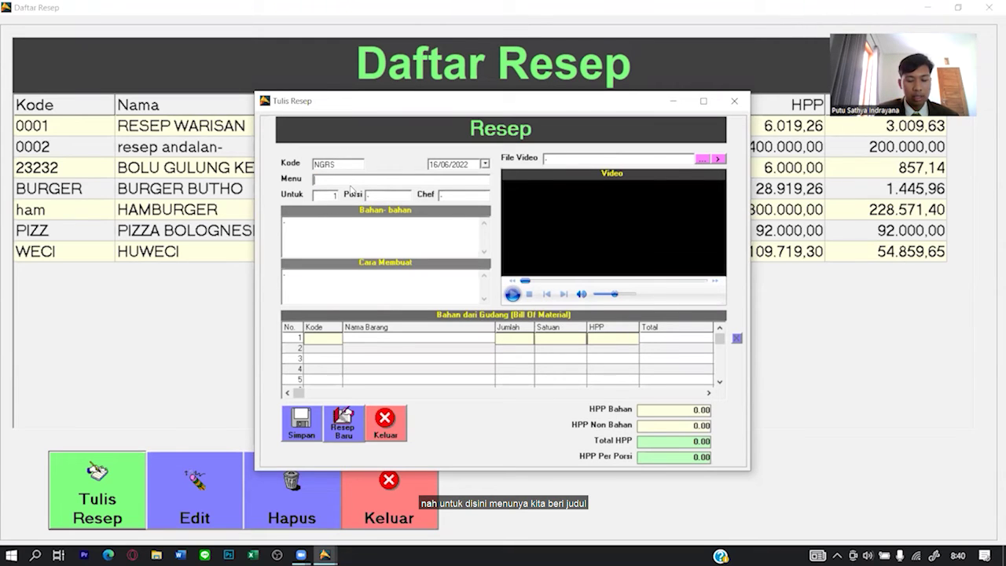
{"action": "type", "text": "NASI GORENG SAPI"}
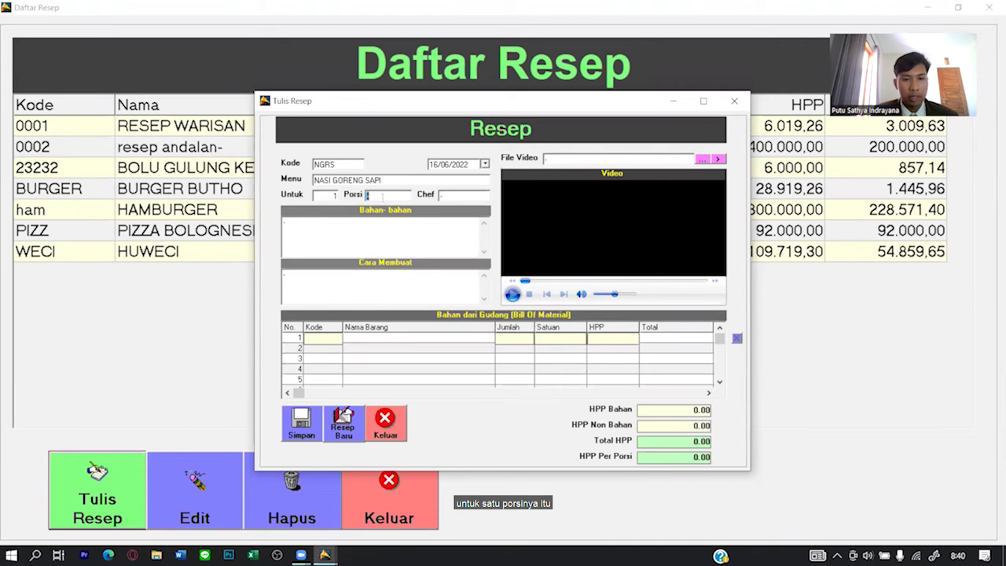
{"action": "type", "text": "PIRING"}
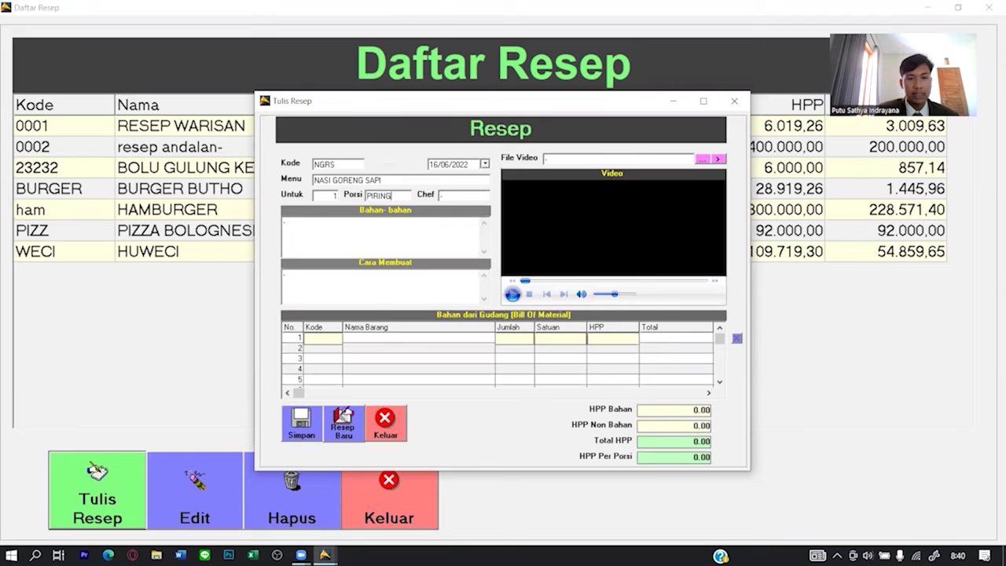
{"action": "key", "text": "Tab"}
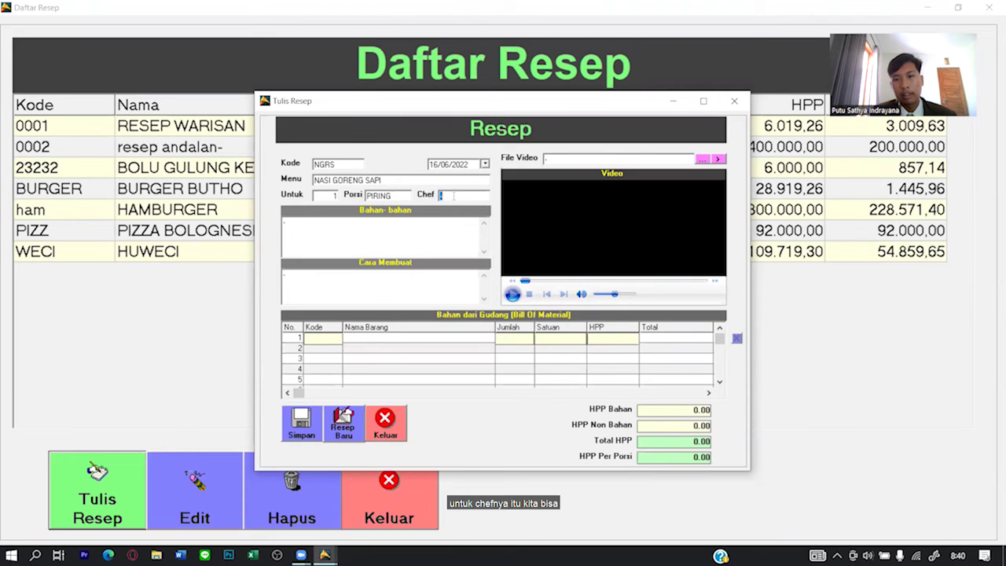
{"action": "left_click", "coordinate": [440, 230]}
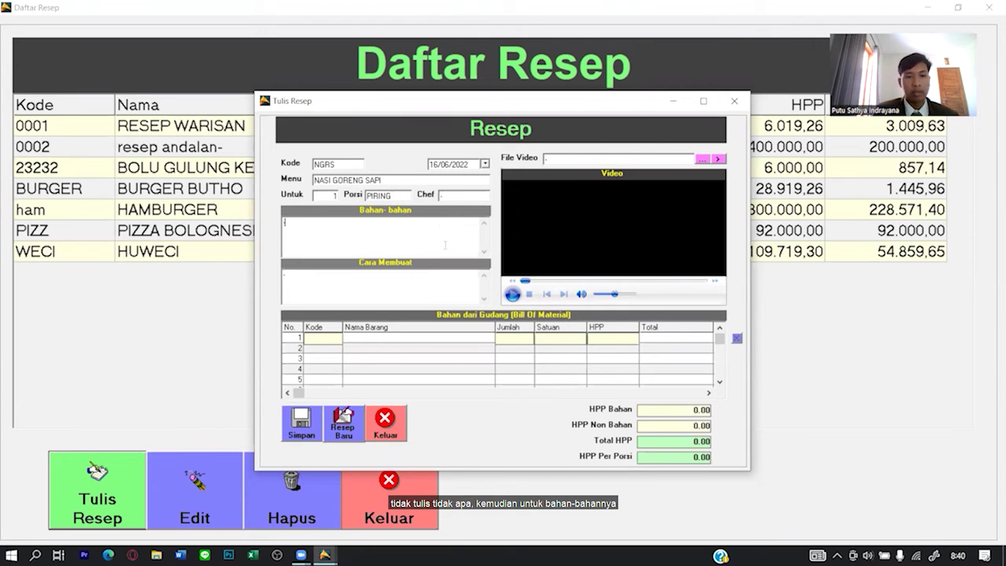
List the ingredients BAWANG, SPICES, TENDERLOIN, EGG and NASI, dropping SAPI.
{"action": "type", "text": "BAWANG"}
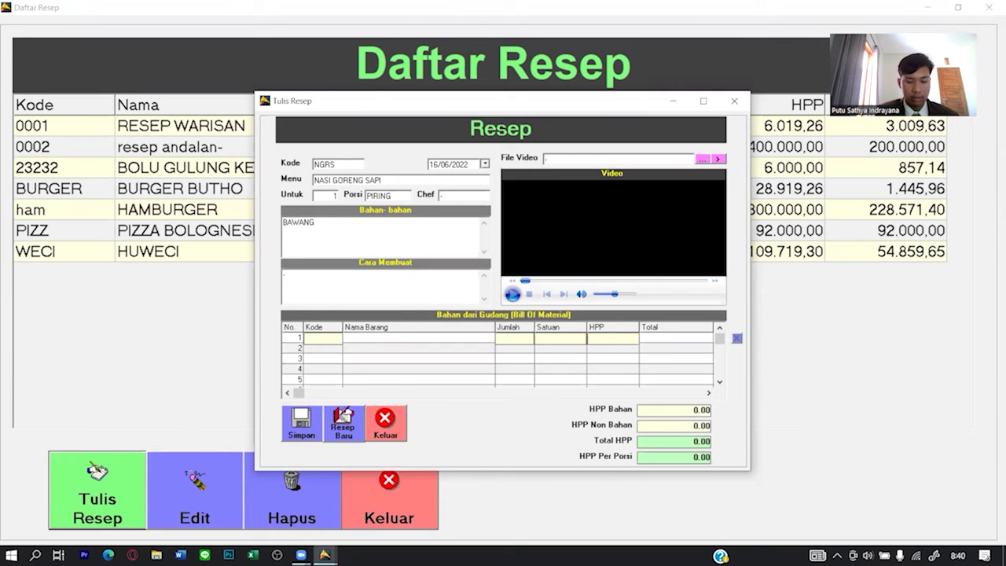
{"action": "type", "text": "SPICES "}
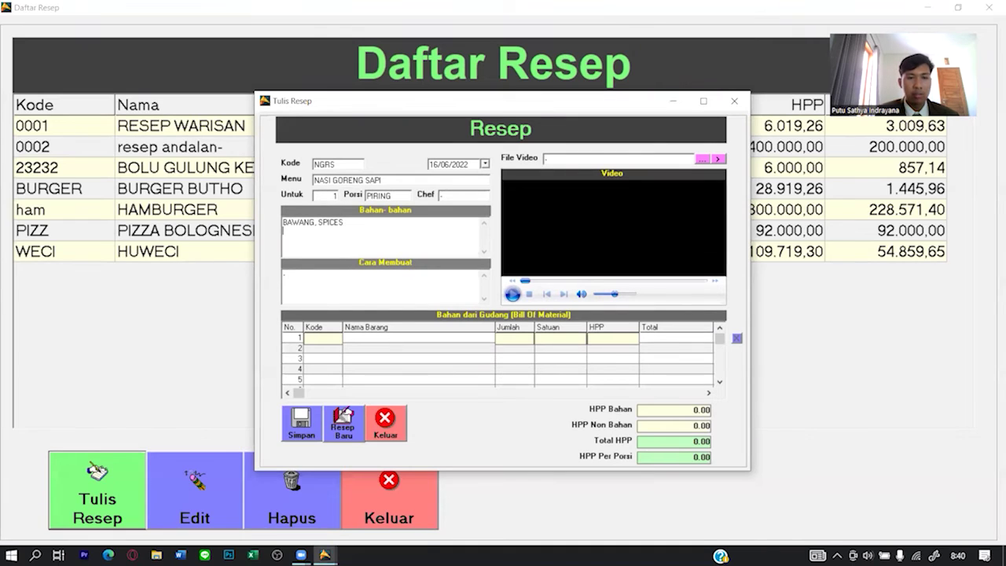
{"action": "type", "text": "SAPI"}
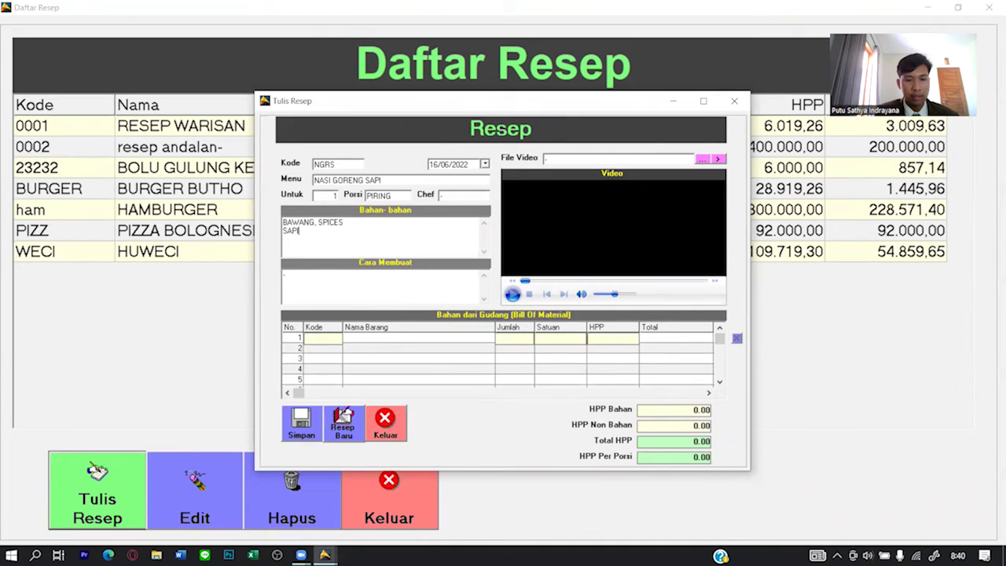
{"action": "key", "text": "BackSpace"}
{"action": "key", "text": "BackSpace"}
{"action": "key", "text": "BackSpace"}
{"action": "key", "text": "BackSpace"}
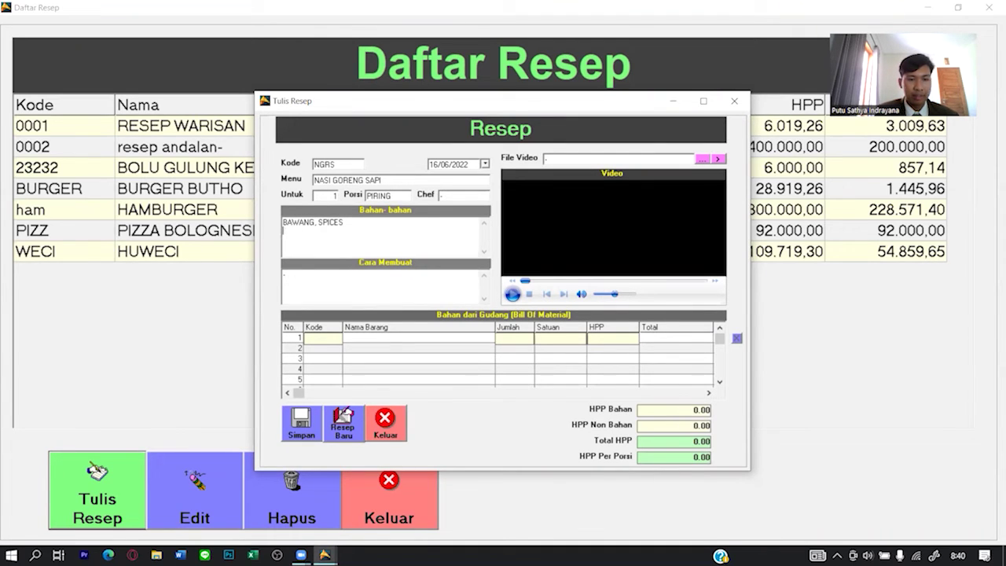
{"action": "type", "text": "TE"}
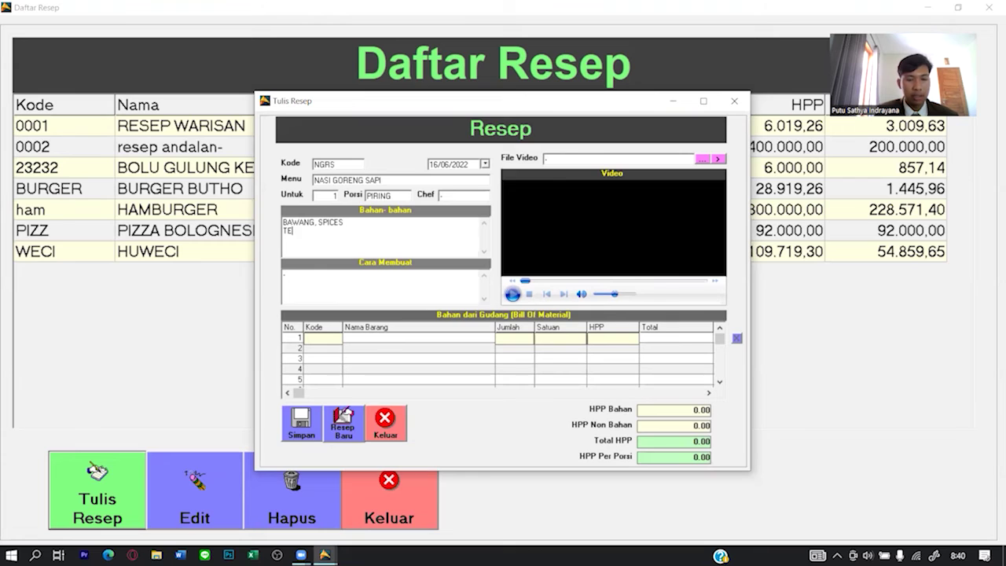
{"action": "type", "text": "NDERLOIN "}
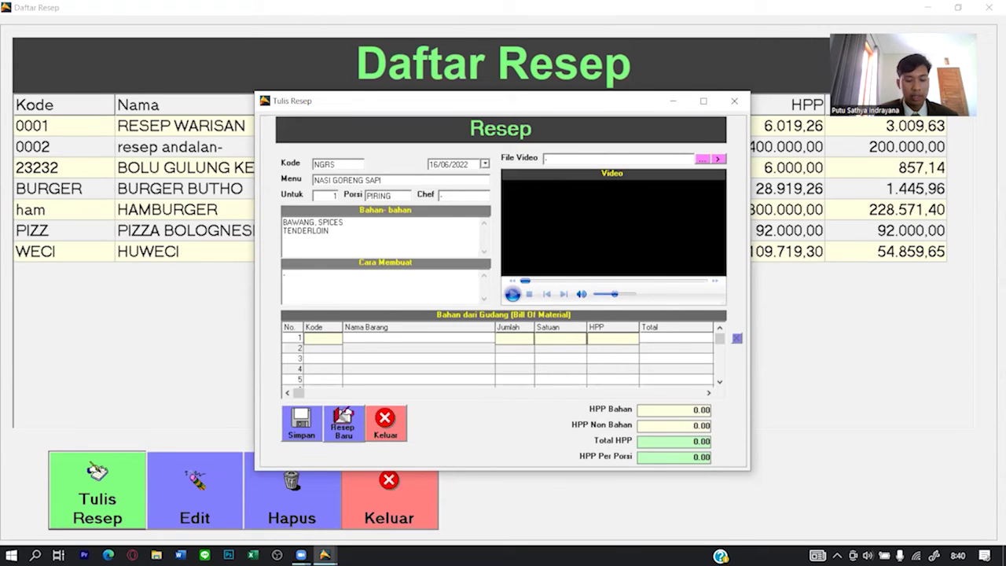
{"action": "type", "text": "EGG "}
{"action": "type", "text": "NASI"}
{"action": "key", "text": "Return"}
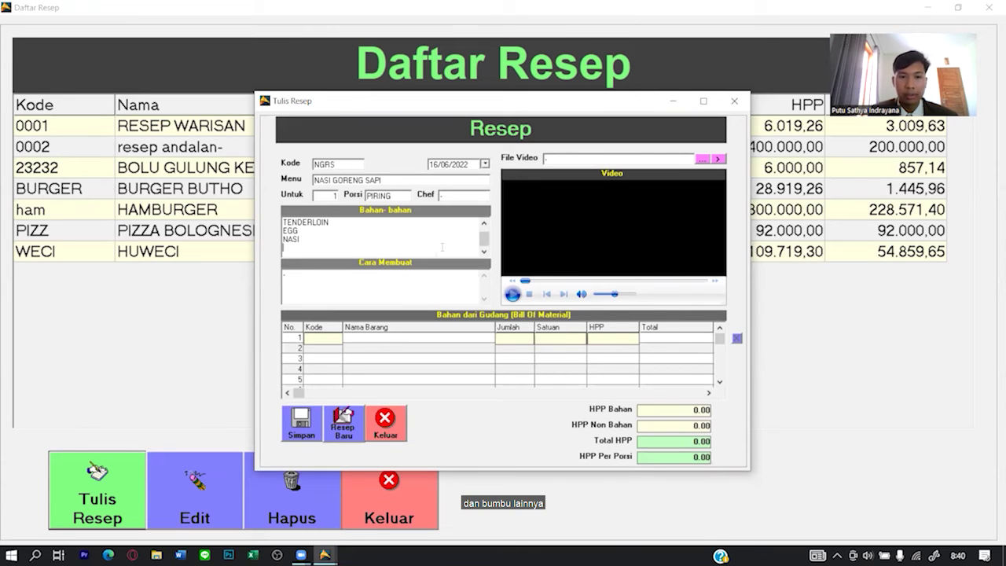
Write cooking steps POTONG BUMBU, POTONG SAPI KECIL, PANASKAN WAJAN, MASUKAN BAWANG DAN SPICES.
{"action": "left_click", "coordinate": [414, 273]}
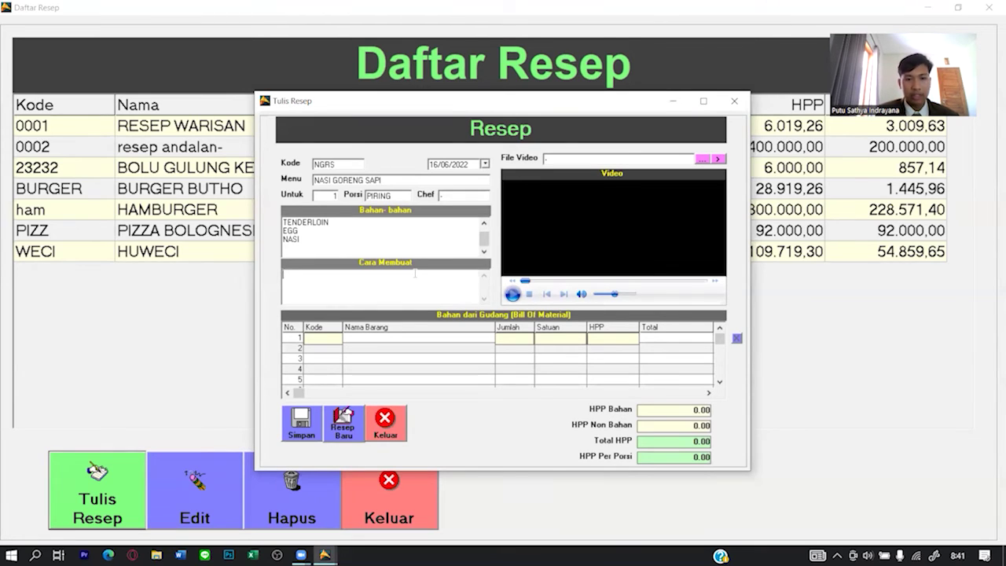
{"action": "type", "text": "POTONG BUMBU"}
{"action": "key", "text": "Return"}
{"action": "type", "text": "POTONG SAPI KECIL"}
{"action": "key", "text": "Return"}
{"action": "type", "text": "PANASKAN WAJAN"}
{"action": "key", "text": "Return"}
{"action": "type", "text": "MASUKAN BAWANG DAN SPICES"}
{"action": "key", "text": "Return"}
Add steps MASUKAN DAGING SAPI, GORENG SETENGAH MATANG, MASUKAN NASI, SAYURAN MASUK, SEASONING.
{"action": "type", "text": "MASUKAN DAGING SAPI"}
{"action": "key", "text": "Return"}
{"action": "type", "text": "GORENG SETENGAH MATANG"}
{"action": "key", "text": "Return"}
{"action": "type", "text": "MASUKAN NASI"}
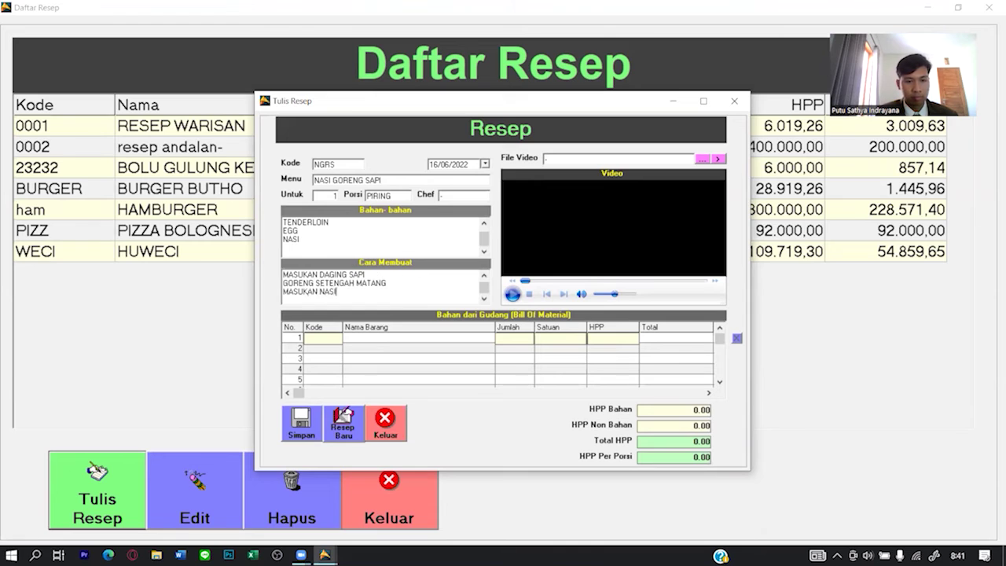
{"action": "key", "text": "Return"}
{"action": "type", "text": "SAYURAN MASUK"}
{"action": "key", "text": "Return"}
{"action": "type", "text": "SEASONING"}
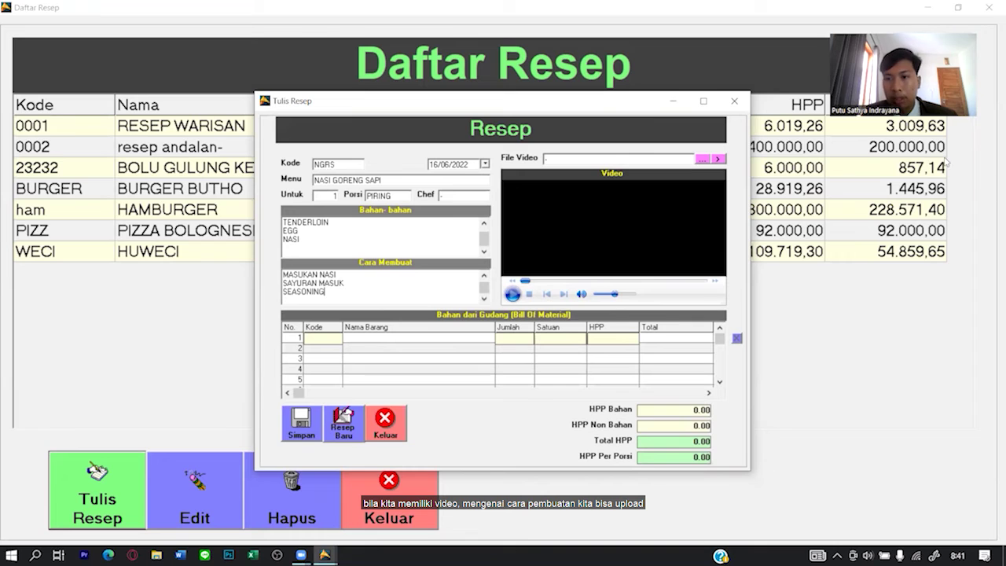
{"action": "left_click", "coordinate": [702, 159]}
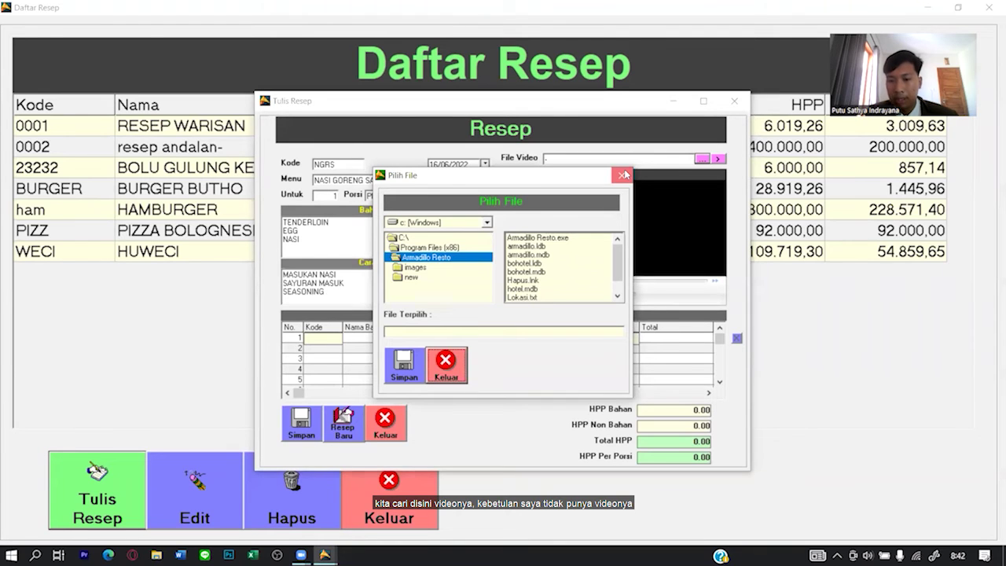
Save the NGRS recipe without attaching a video file.
{"action": "left_click", "coordinate": [623, 175]}
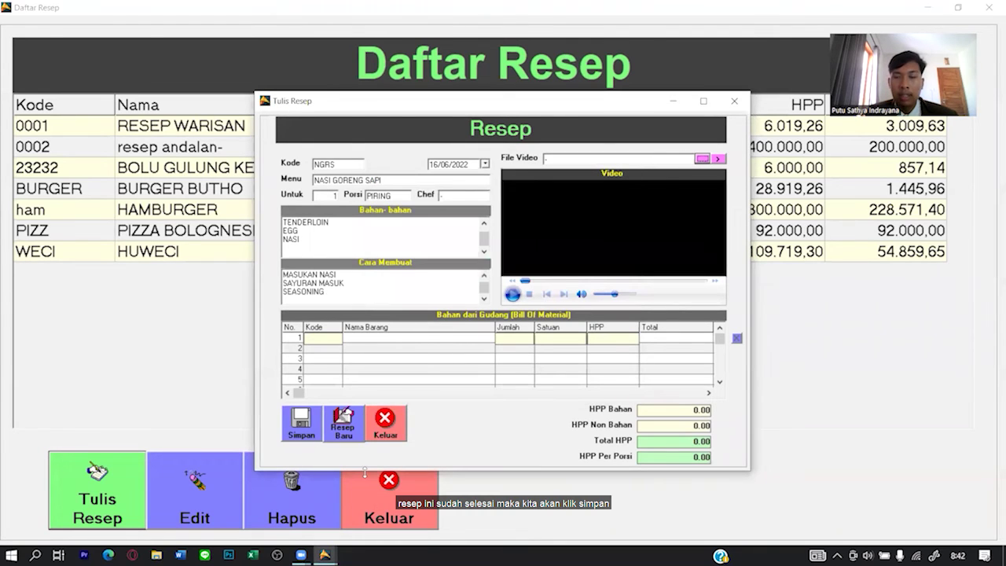
{"action": "left_click", "coordinate": [308, 437]}
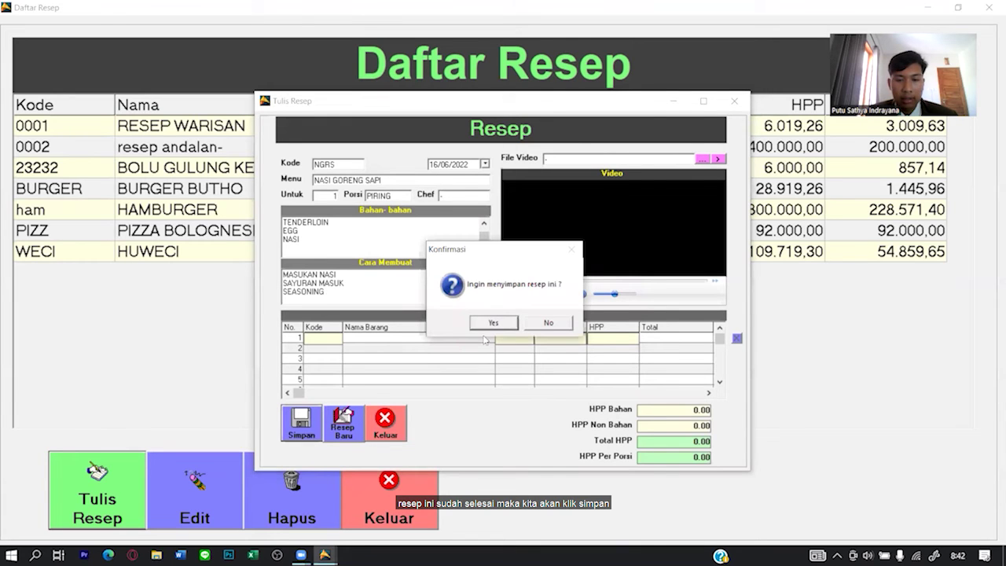
{"action": "left_click", "coordinate": [494, 323]}
{"action": "left_click", "coordinate": [515, 316]}
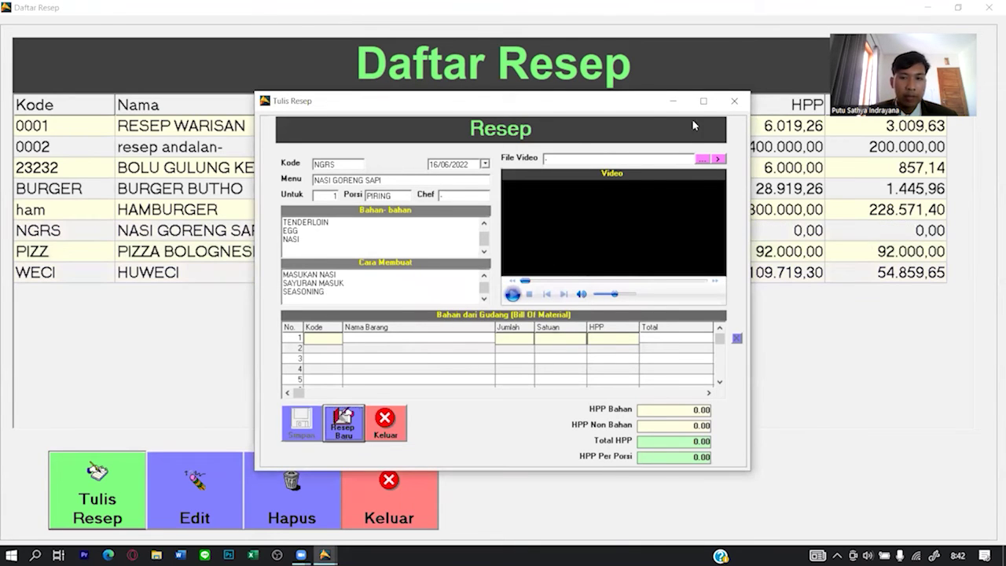
Close the recipe form, select NASI GORENG SAPI in the list, and exit to the main menu.
{"action": "left_click", "coordinate": [732, 102]}
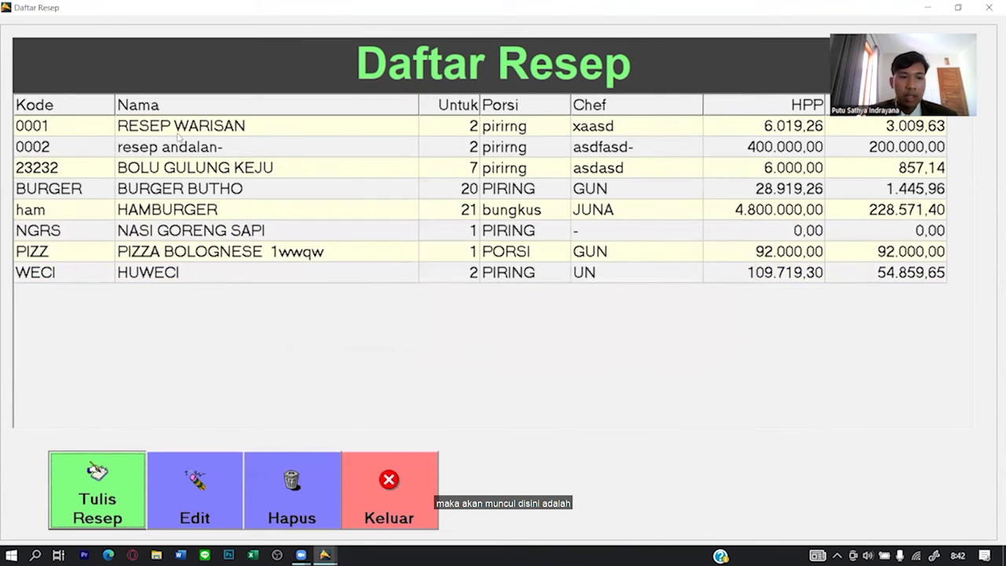
{"action": "left_click", "coordinate": [60, 231]}
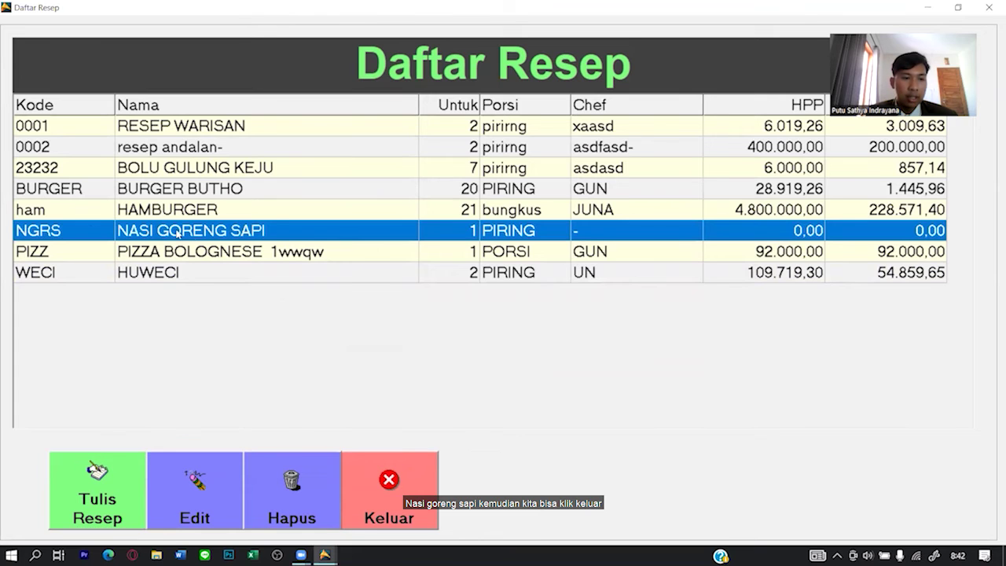
{"action": "left_click", "coordinate": [523, 251]}
{"action": "left_click", "coordinate": [395, 482]}
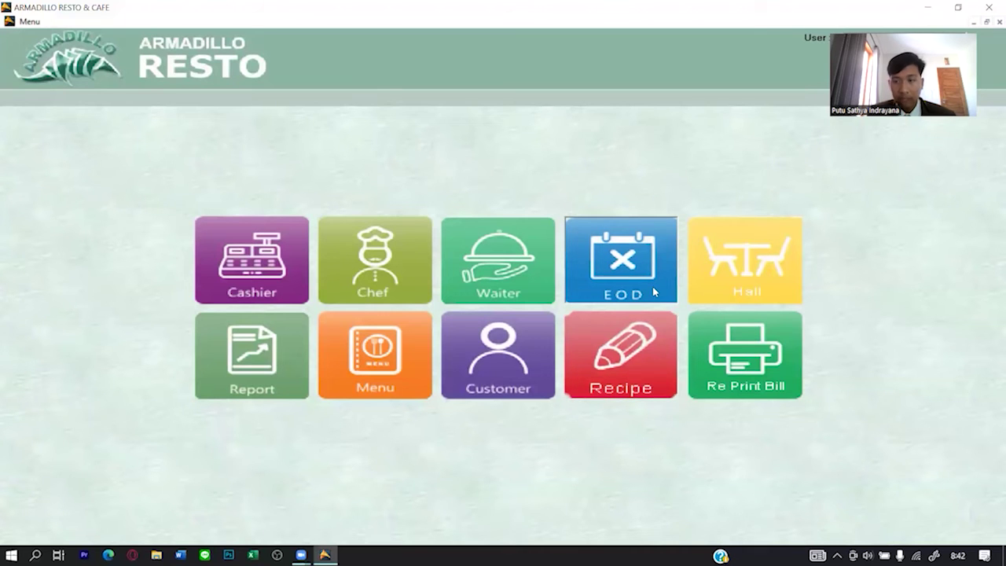
Start a new menu item with code MNAP99 and name NASI GORENG SAPI.
{"action": "left_click", "coordinate": [357, 332]}
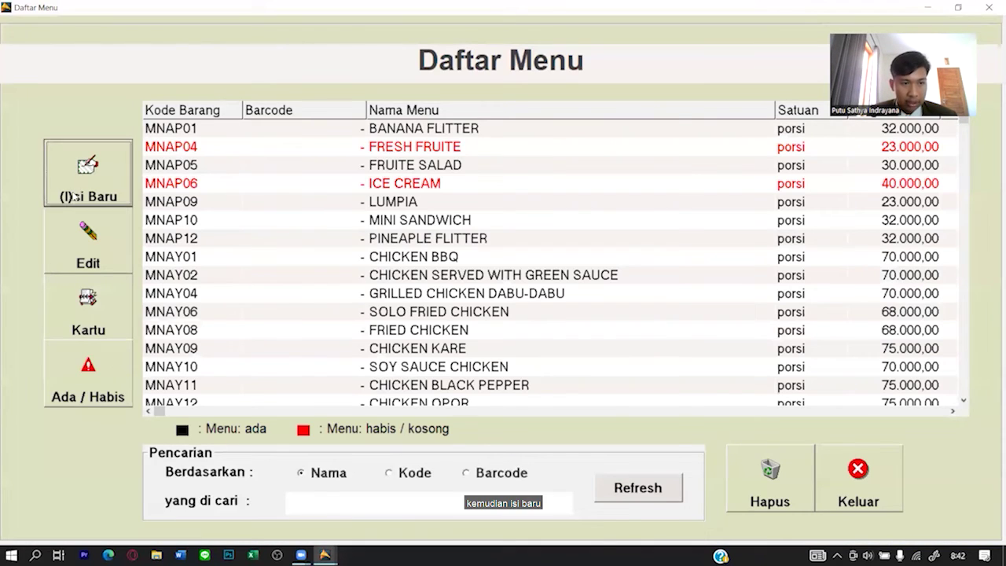
{"action": "left_click", "coordinate": [69, 197]}
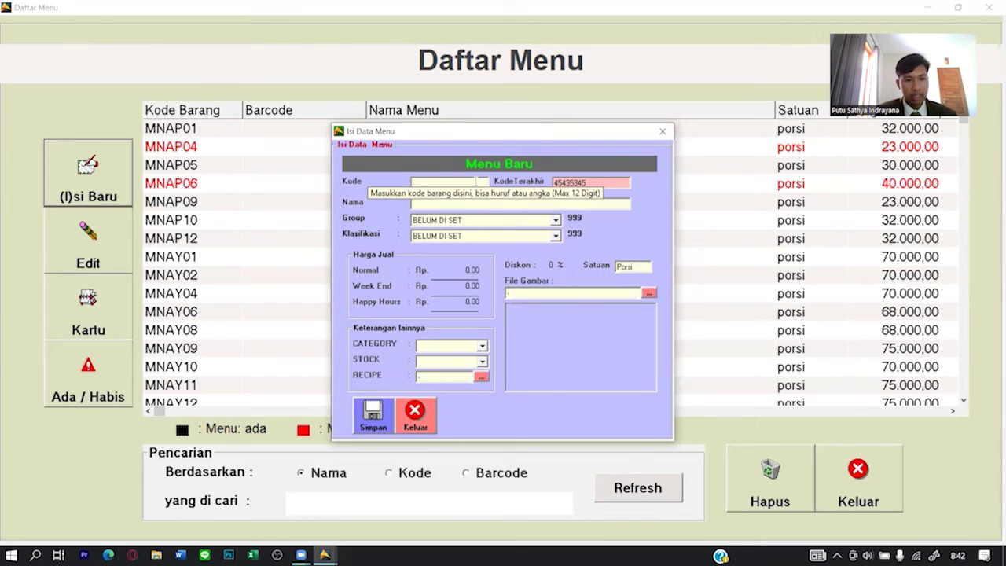
{"action": "left_click", "coordinate": [477, 181]}
{"action": "type", "text": "MNA"}
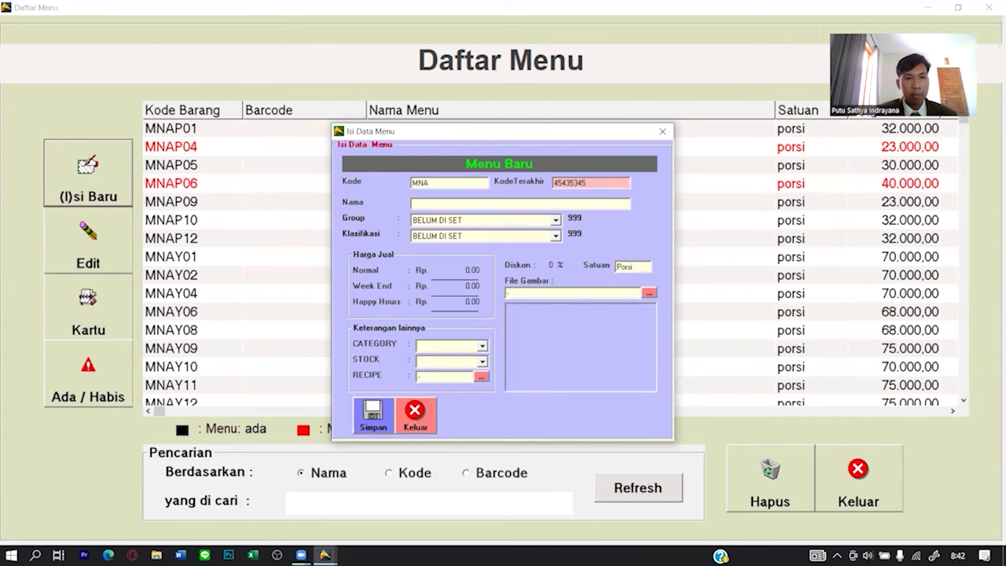
{"action": "type", "text": "P2"}
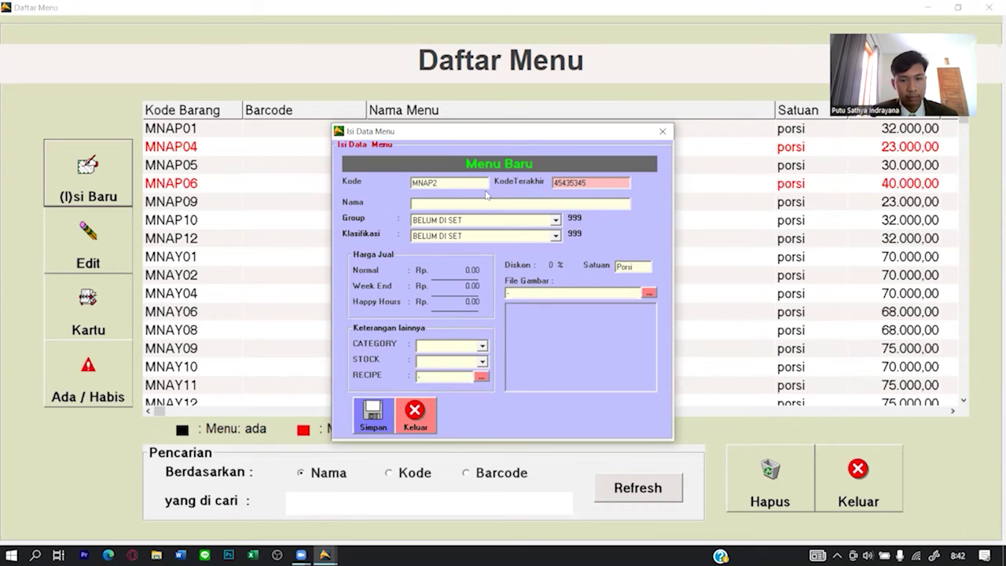
{"action": "key", "text": "BackSpace"}
{"action": "key", "text": "BackSpace"}
{"action": "key", "text": "BackSpace"}
{"action": "key", "text": "BackSpace"}
{"action": "key", "text": "BackSpace"}
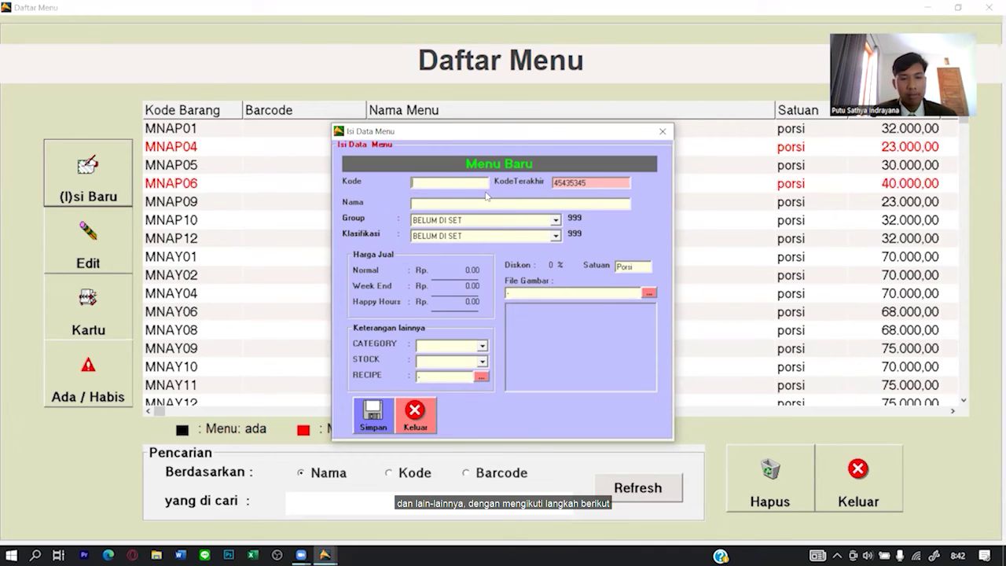
{"action": "type", "text": "MNAP11"}
{"action": "key", "text": "Return"}
{"action": "key", "text": "Return"}
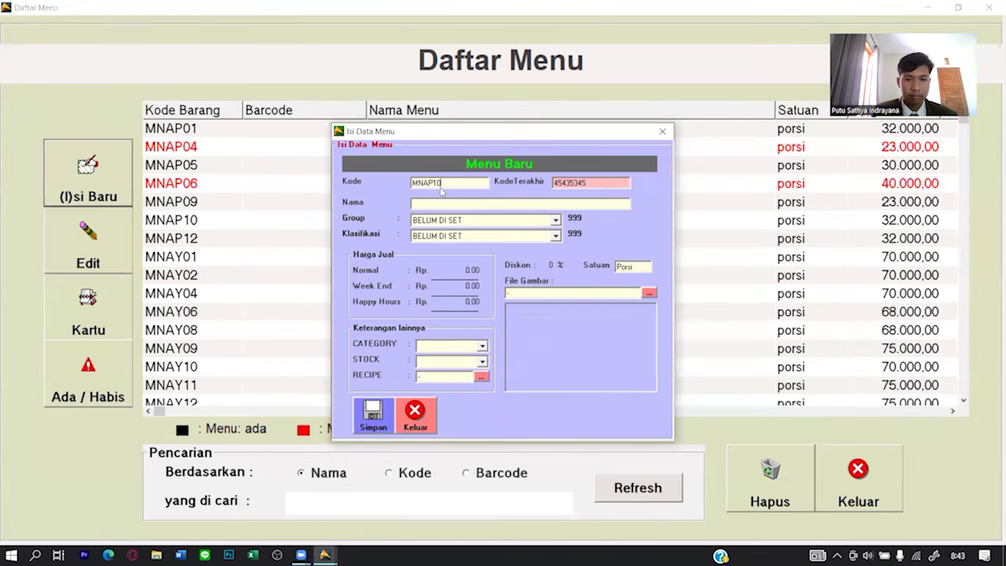
{"action": "key", "text": "Return"}
{"action": "key", "text": "Return"}
{"action": "key", "text": "Return"}
{"action": "key", "text": "Return"}
{"action": "key", "text": "BackSpace"}
{"action": "key", "text": "BackSpace"}
{"action": "type", "text": "99"}
{"action": "type", "text": "NASI GORENG SAPI"}
Set the item's group to CHINESE FOOD and classification to MAIN COURSE.
{"action": "left_click", "coordinate": [556, 220]}
{"action": "scroll", "coordinate": [555, 224], "scroll_direction": "up", "scroll_amount": 2}
{"action": "left_click", "coordinate": [495, 258]}
{"action": "left_click", "coordinate": [519, 236]}
{"action": "left_click", "coordinate": [517, 264]}
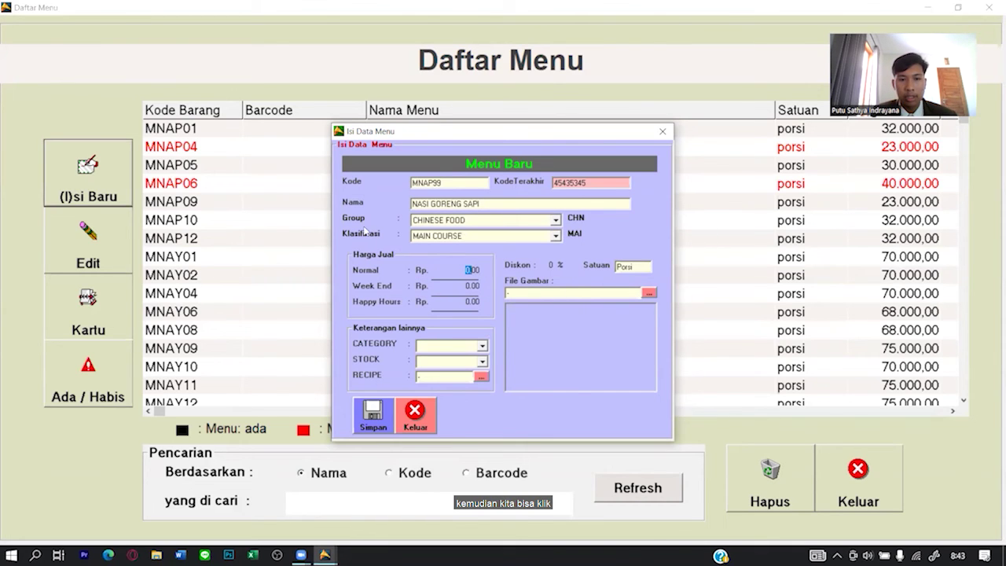
Enter selling prices: normal 145000, weekend 150.000 and happy hours 143.000.
{"action": "left_click", "coordinate": [472, 269]}
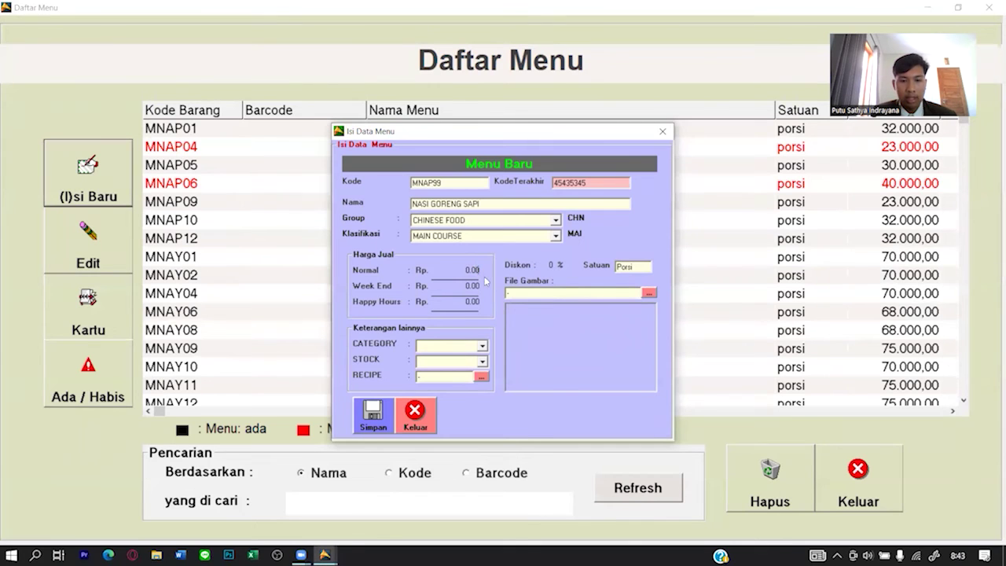
{"action": "key", "text": "BackSpace"}
{"action": "key", "text": "BackSpace"}
{"action": "key", "text": "BackSpace"}
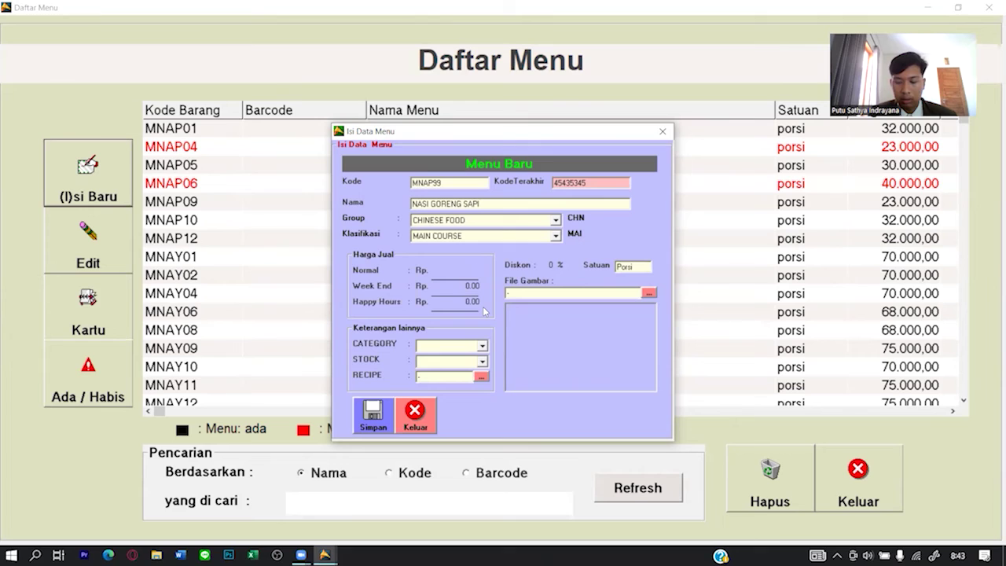
{"action": "type", "text": "145000"}
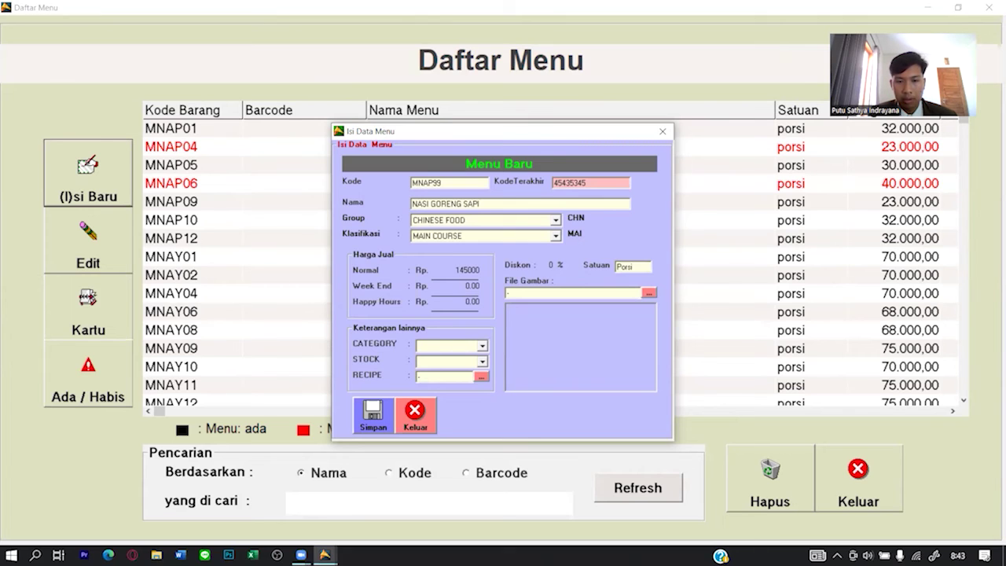
{"action": "key", "text": "Tab"}
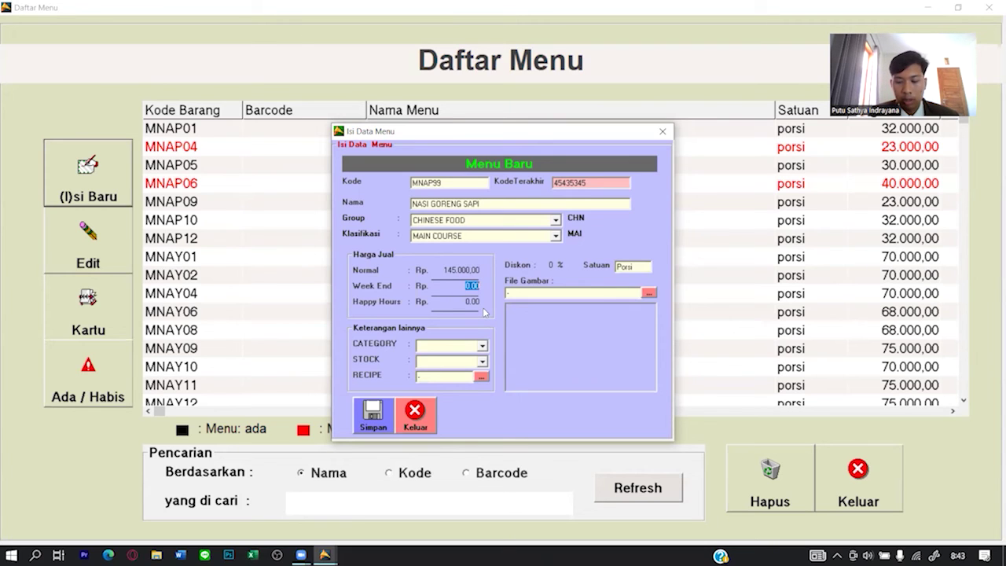
{"action": "type", "text": "150.000"}
{"action": "key", "text": "Tab"}
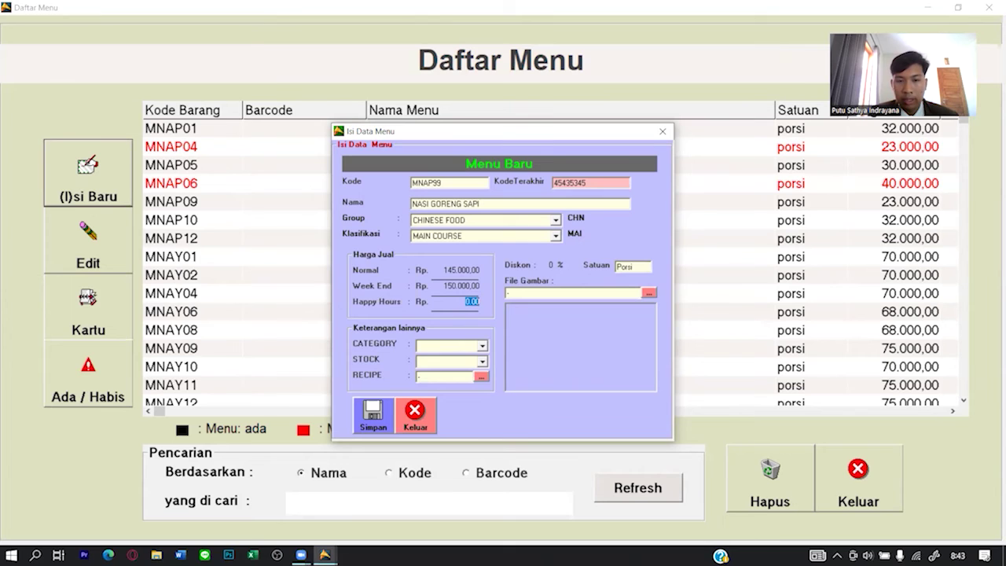
{"action": "type", "text": "1"}
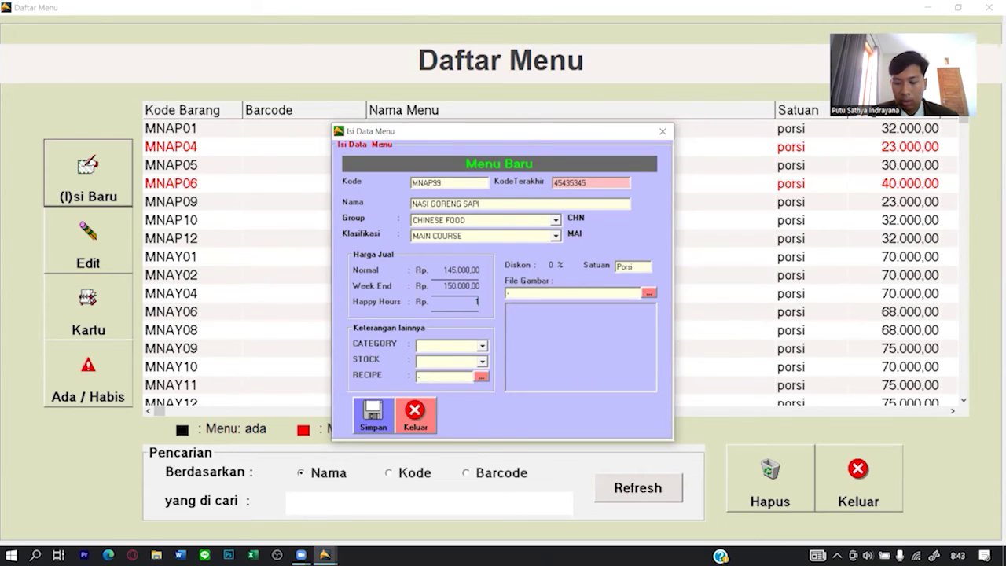
{"action": "type", "text": "43.000"}
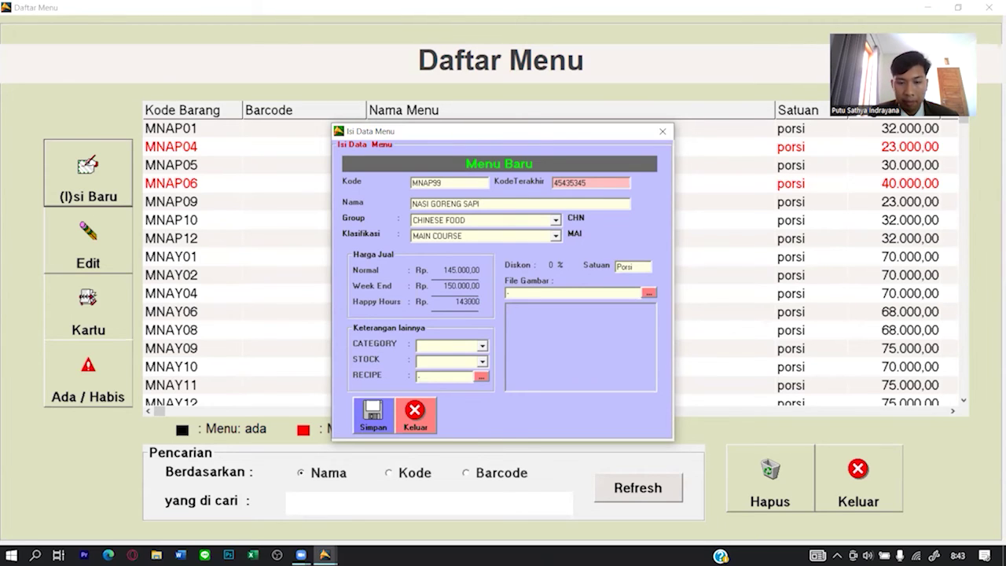
{"action": "key", "text": "Tab"}
Set the new menu item's category to FOOD and stock availability to Y.
{"action": "left_click", "coordinate": [482, 346]}
{"action": "left_click", "coordinate": [466, 359]}
{"action": "left_click", "coordinate": [481, 362]}
{"action": "left_click", "coordinate": [484, 373]}
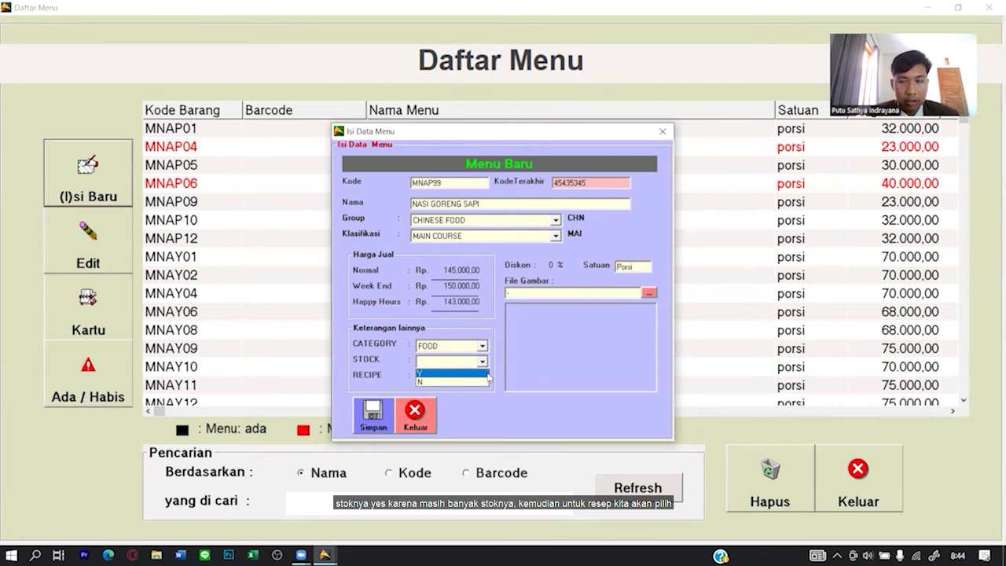
Link recipe NGRS NASI GORENG SAPI, save MNAP99, and close the form.
{"action": "left_click", "coordinate": [480, 377]}
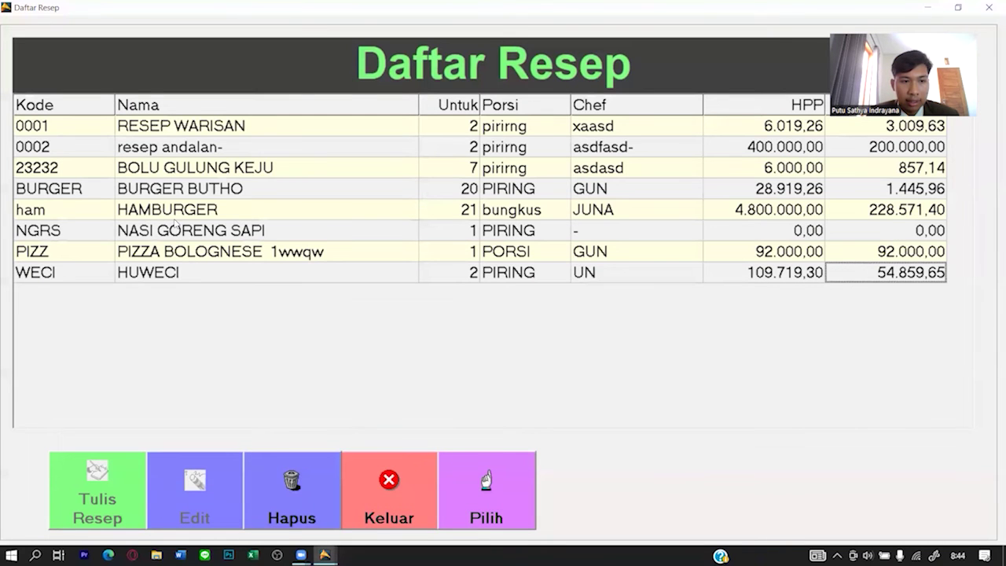
{"action": "left_click", "coordinate": [172, 230]}
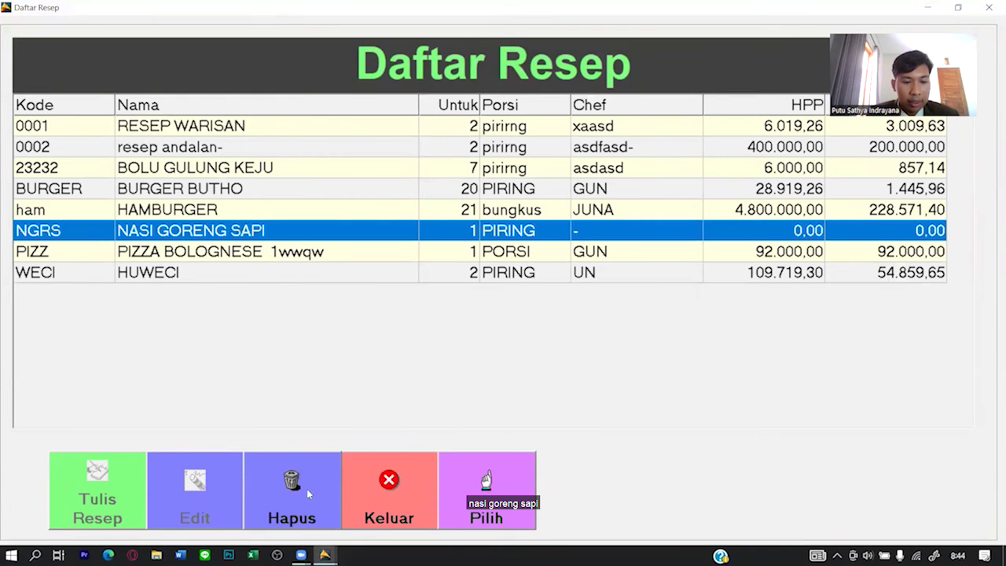
{"action": "left_click", "coordinate": [487, 498]}
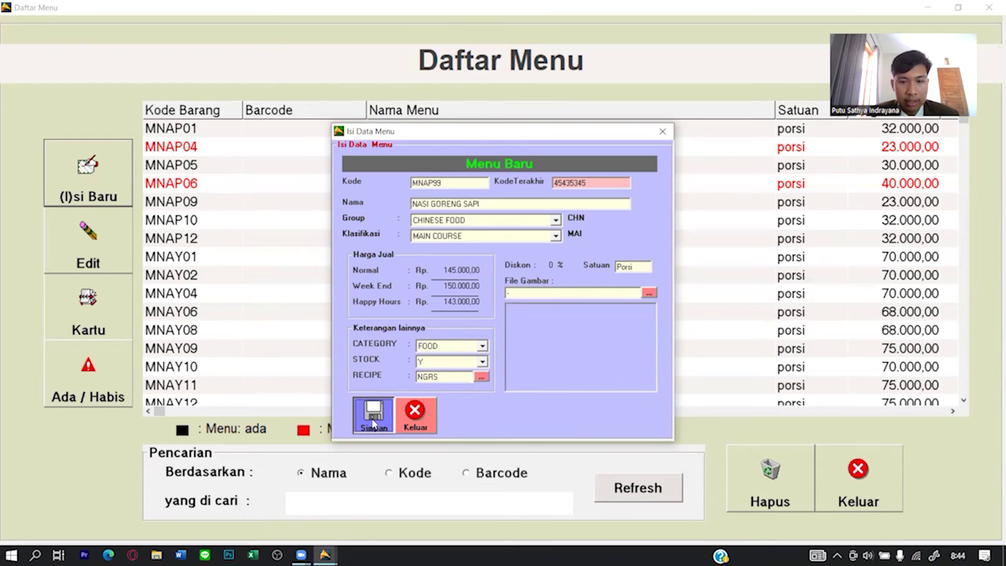
{"action": "left_click", "coordinate": [374, 424]}
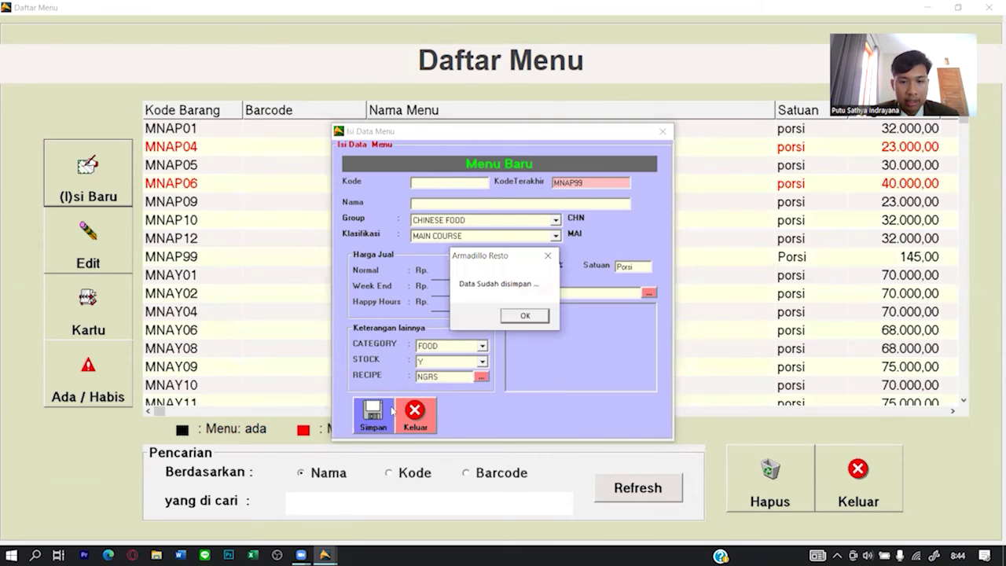
{"action": "left_click", "coordinate": [531, 317]}
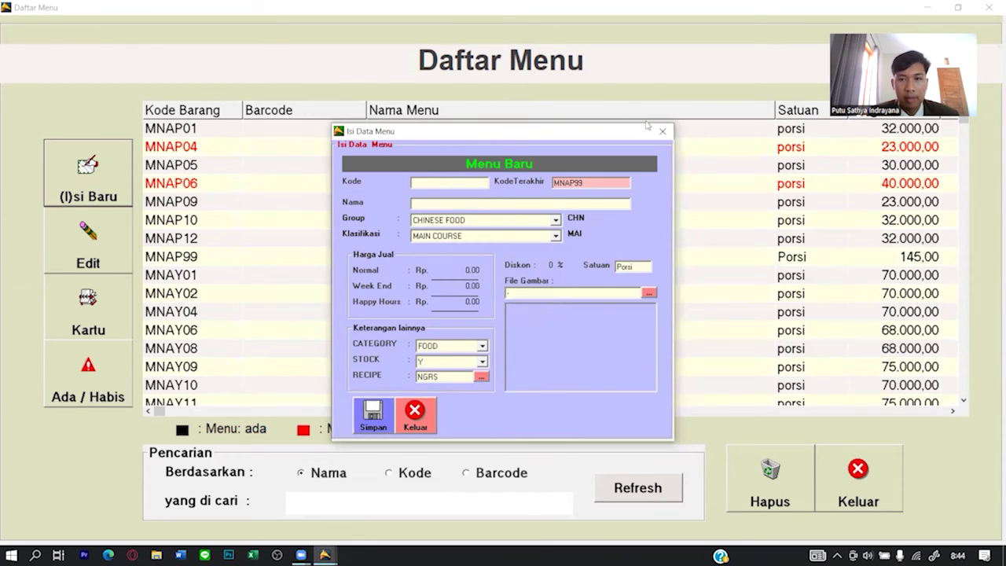
{"action": "left_click", "coordinate": [663, 131]}
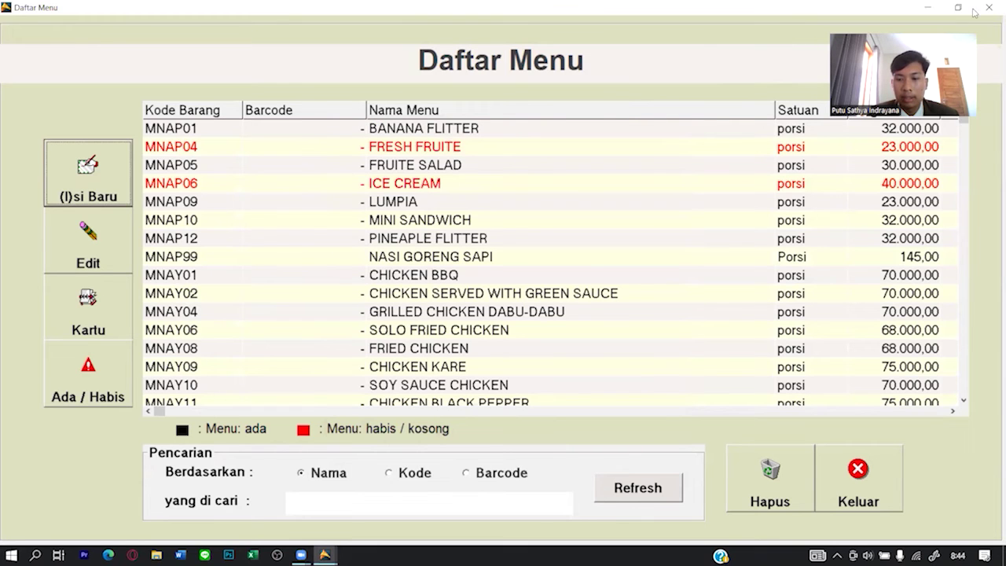
Exit Daftar Menu and open the Chef's Daftar Order Masuk list of five pending orders.
{"action": "left_click", "coordinate": [849, 477]}
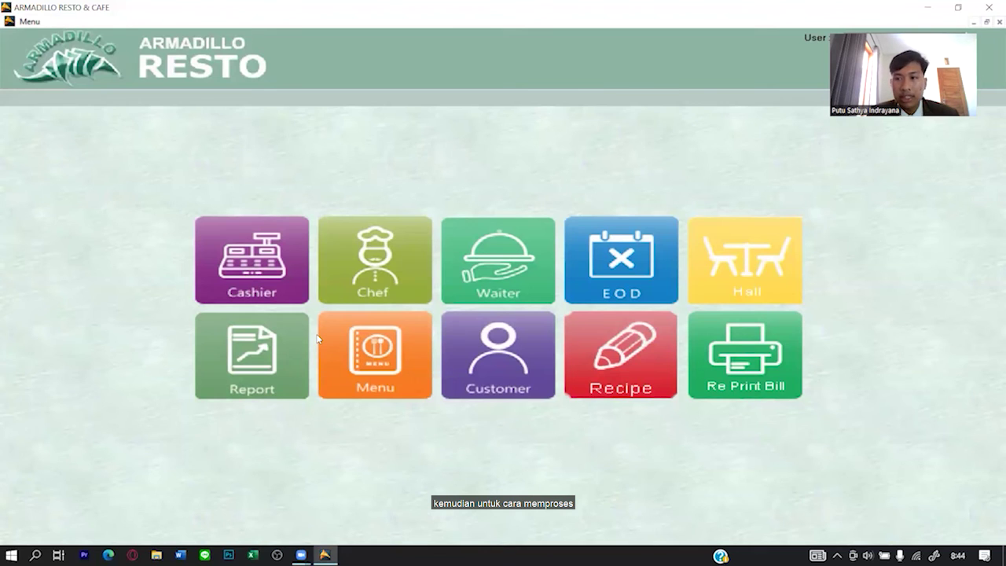
{"action": "left_click", "coordinate": [366, 301]}
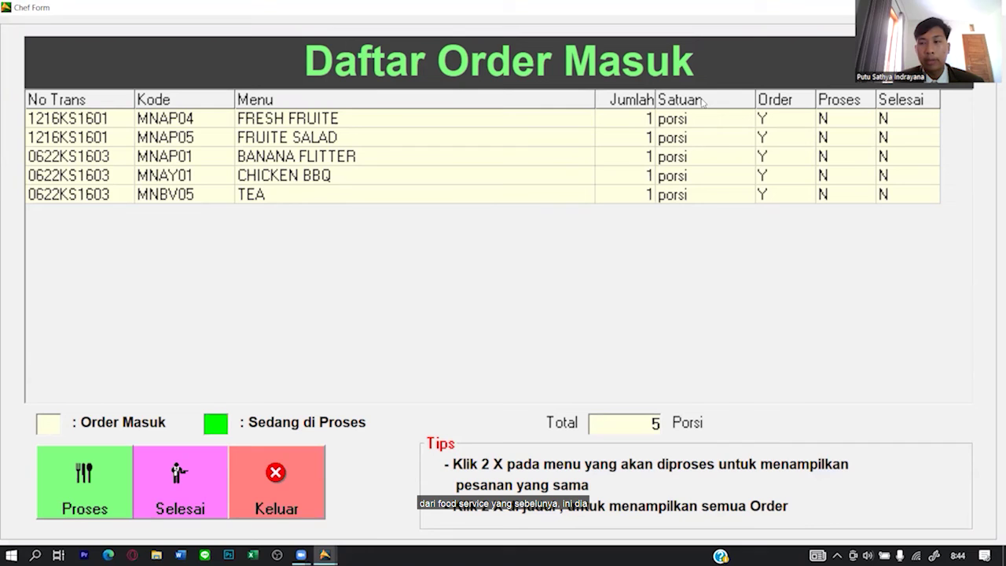
Process and finish order 1216KS1601's FRESH FRUITE, leaving the kitchen list at 0 porsi.
{"action": "left_click", "coordinate": [267, 136]}
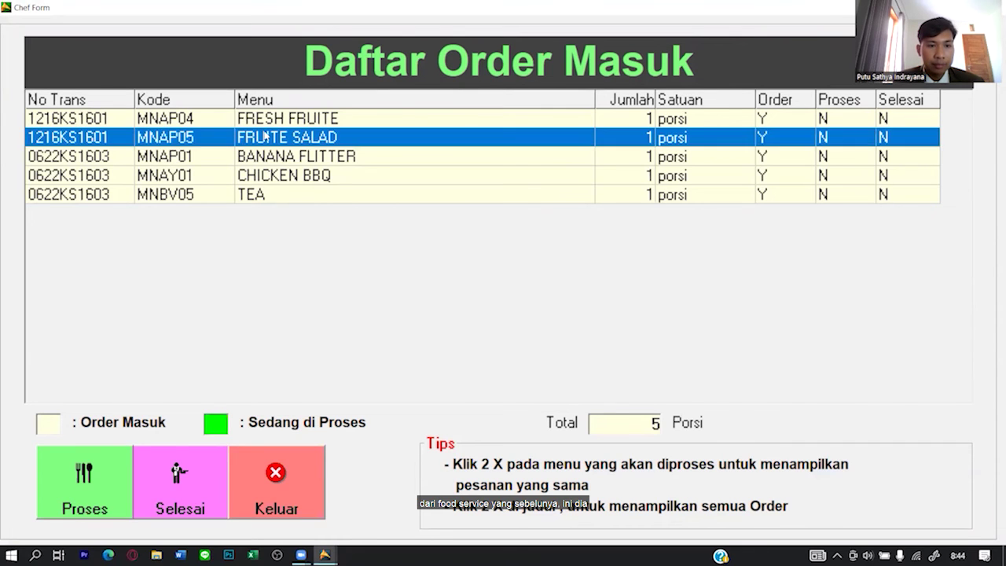
{"action": "left_click", "coordinate": [260, 156]}
{"action": "left_click", "coordinate": [257, 175]}
{"action": "left_click", "coordinate": [258, 137]}
{"action": "left_click", "coordinate": [256, 118]}
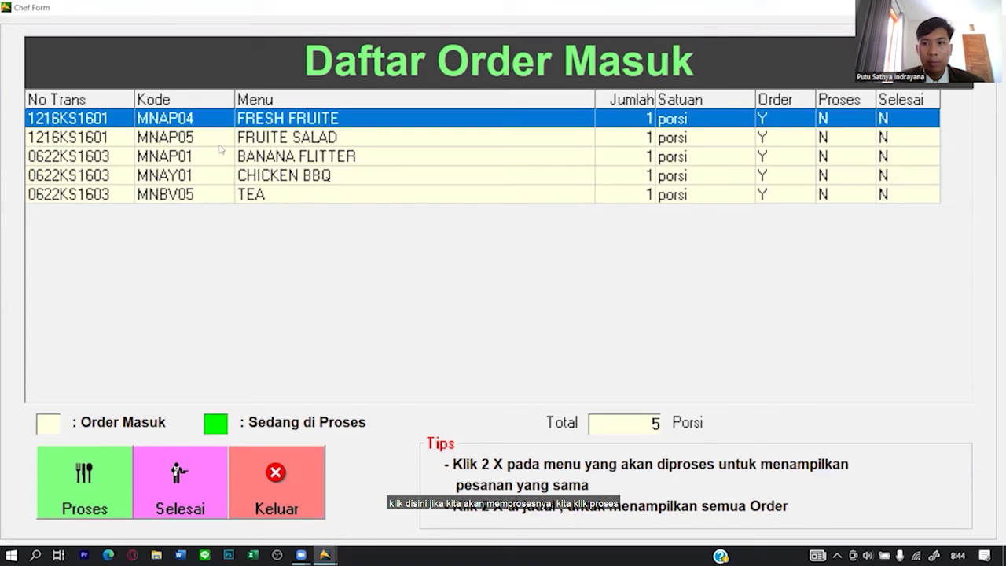
{"action": "left_click", "coordinate": [89, 486]}
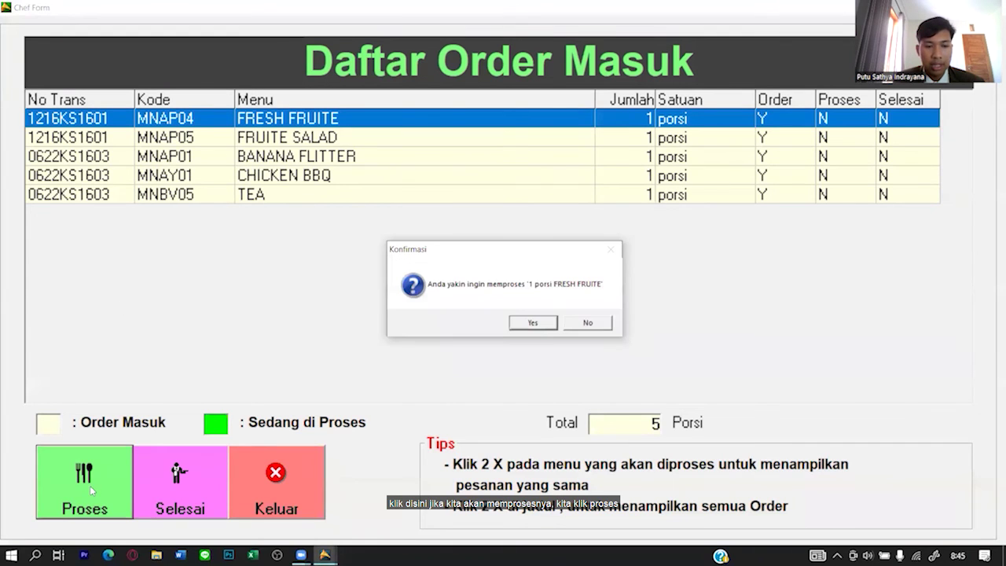
{"action": "left_click", "coordinate": [531, 324]}
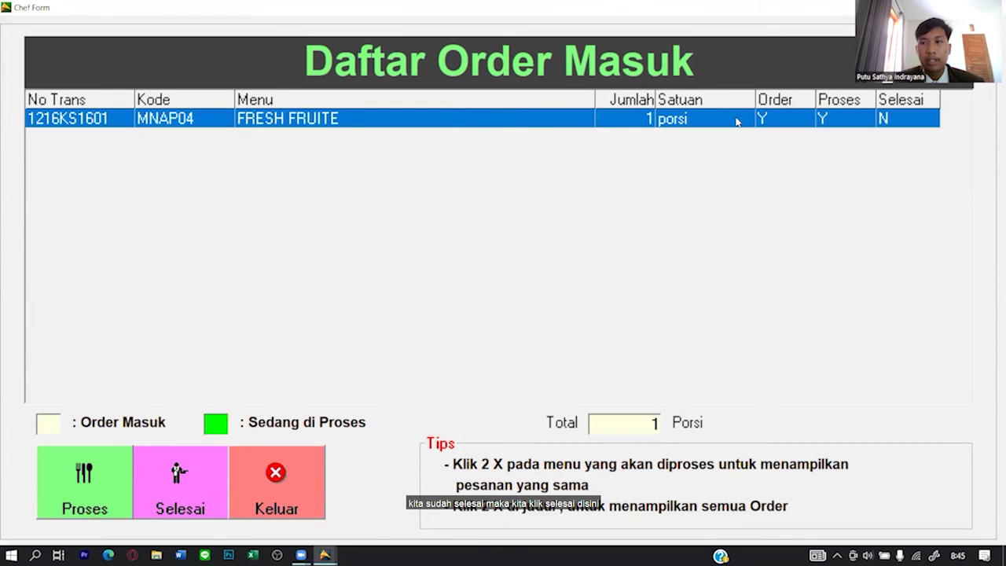
{"action": "left_click", "coordinate": [182, 486]}
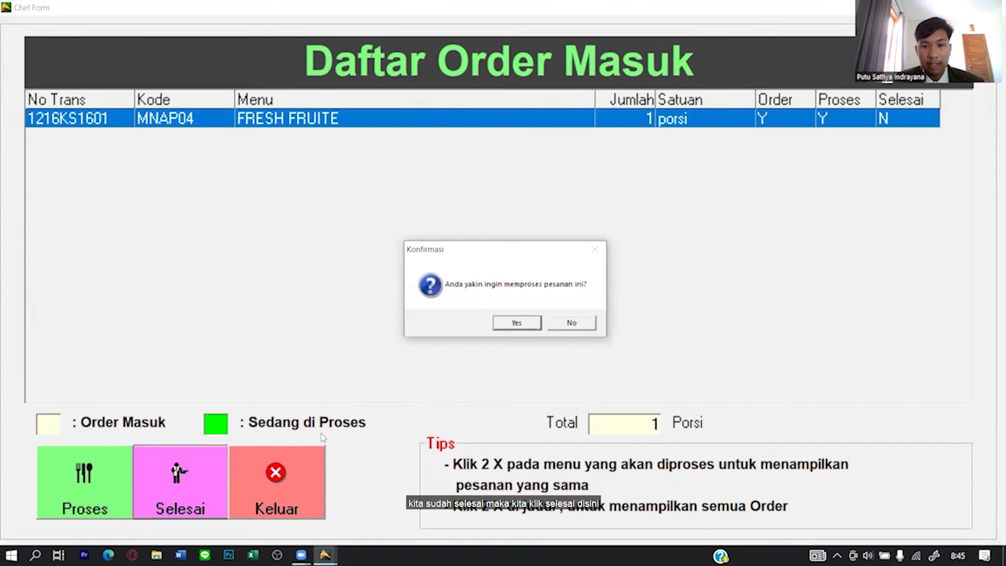
{"action": "left_click", "coordinate": [511, 329]}
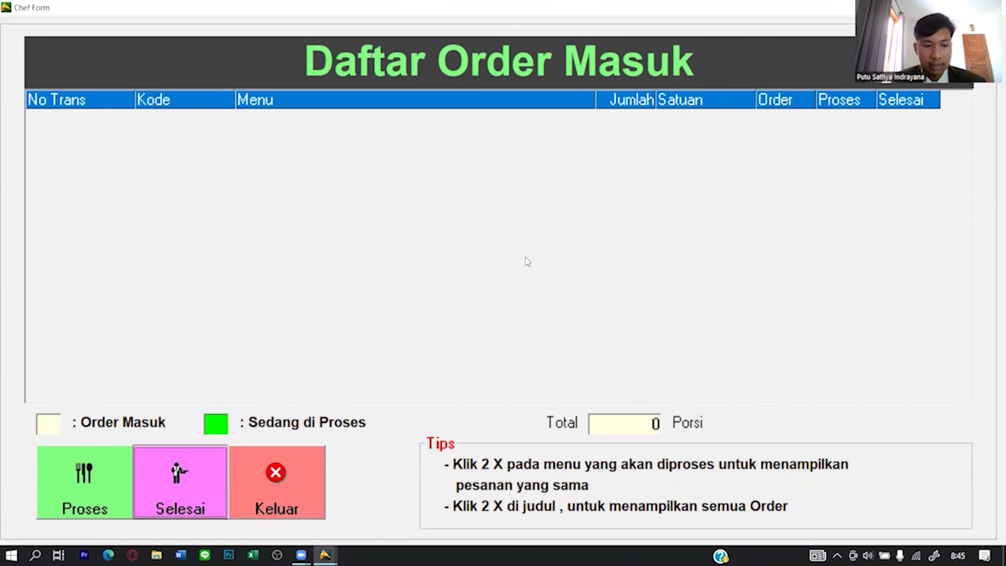
Reload the orders, process BANANA FLITTER, then process and finish FRUITE SALAD.
{"action": "double_click", "coordinate": [489, 61]}
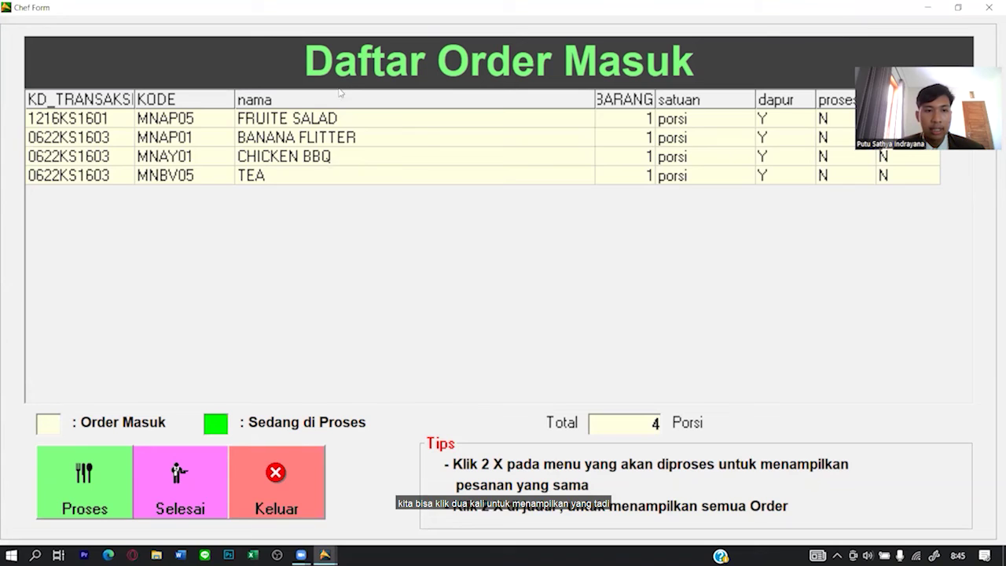
{"action": "left_click", "coordinate": [324, 124]}
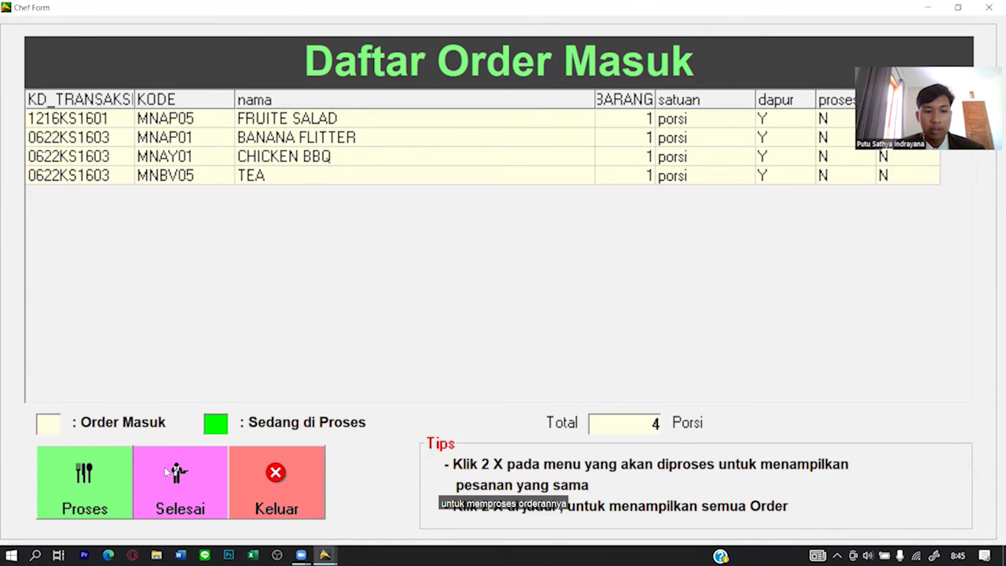
{"action": "left_click", "coordinate": [110, 475]}
{"action": "left_click", "coordinate": [546, 326]}
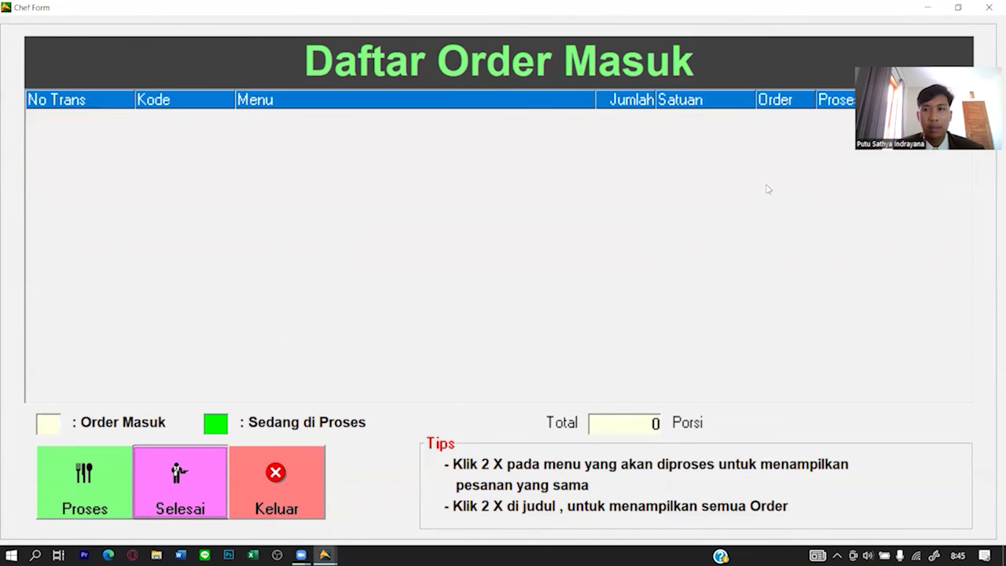
{"action": "left_click", "coordinate": [84, 485]}
{"action": "left_click", "coordinate": [509, 326]}
{"action": "left_click", "coordinate": [163, 478]}
{"action": "left_click", "coordinate": [507, 325]}
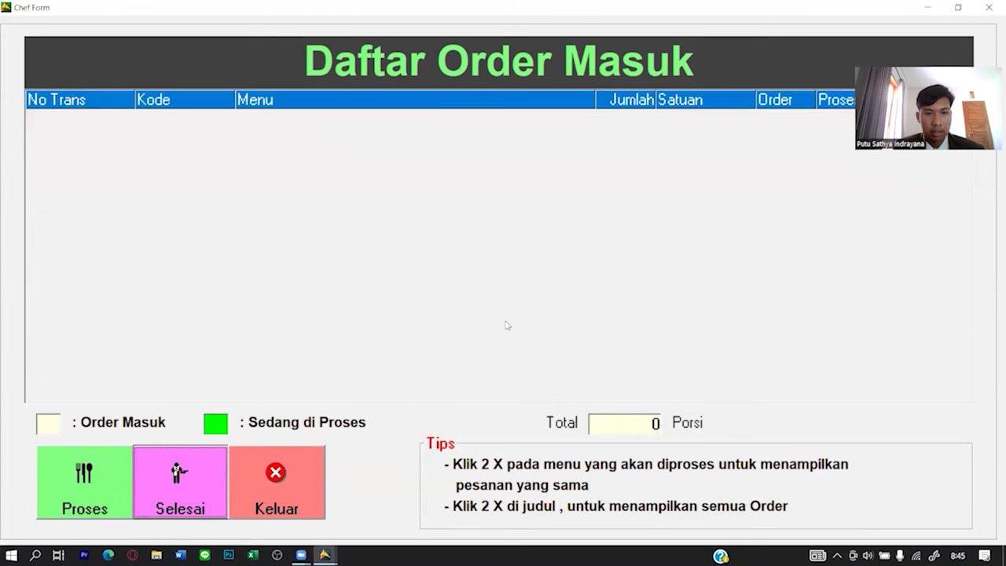
Reload the list, then process and finish the CHICKEN BBQ order.
{"action": "double_click", "coordinate": [444, 80]}
{"action": "left_click", "coordinate": [92, 478]}
{"action": "left_click", "coordinate": [528, 322]}
{"action": "left_click", "coordinate": [169, 475]}
{"action": "left_click", "coordinate": [515, 323]}
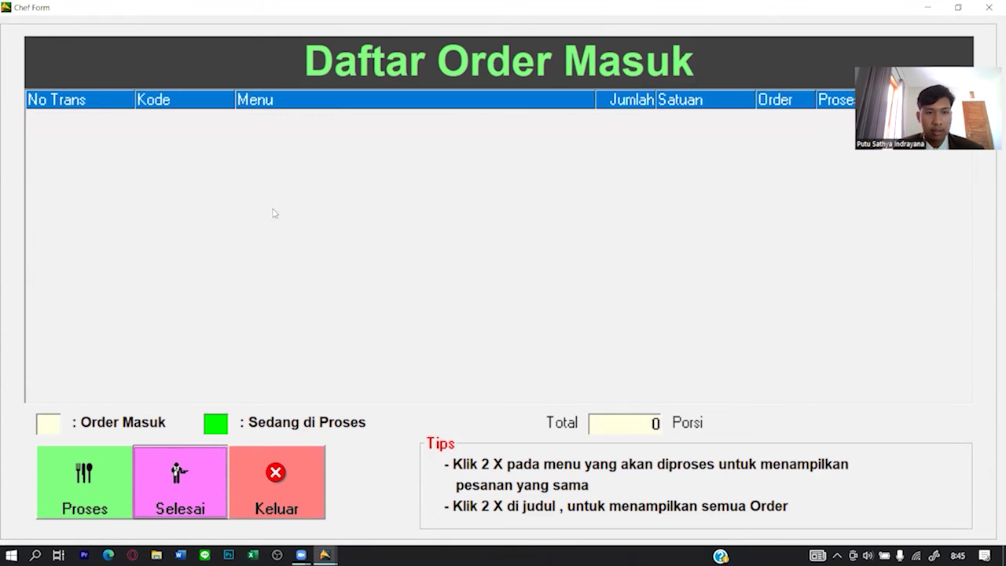
Process and finish the last TEA order, then close the empty Chef order list.
{"action": "double_click", "coordinate": [631, 63]}
{"action": "left_click", "coordinate": [93, 478]}
{"action": "left_click", "coordinate": [514, 323]}
{"action": "left_click", "coordinate": [175, 478]}
{"action": "left_click", "coordinate": [525, 321]}
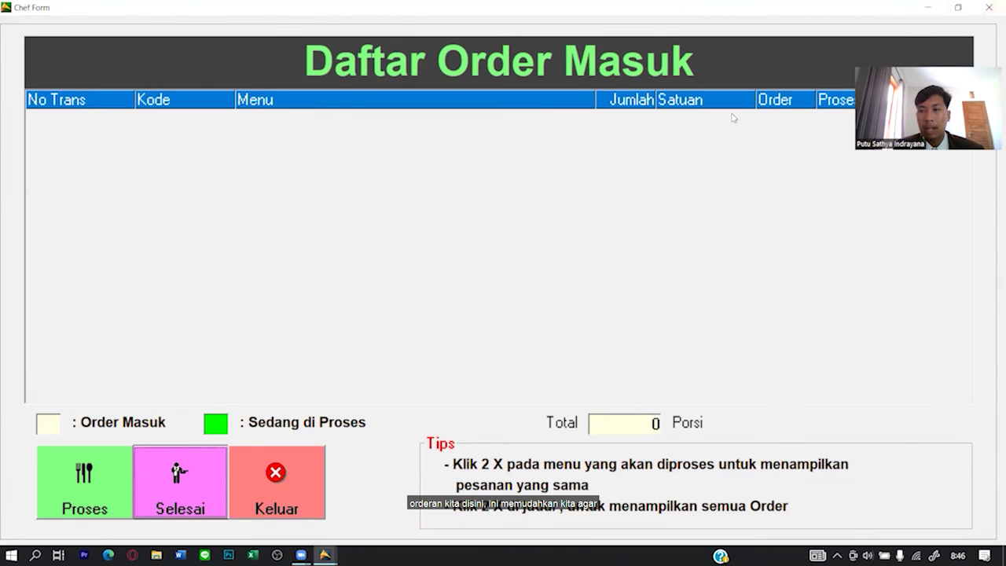
{"action": "left_click", "coordinate": [989, 7]}
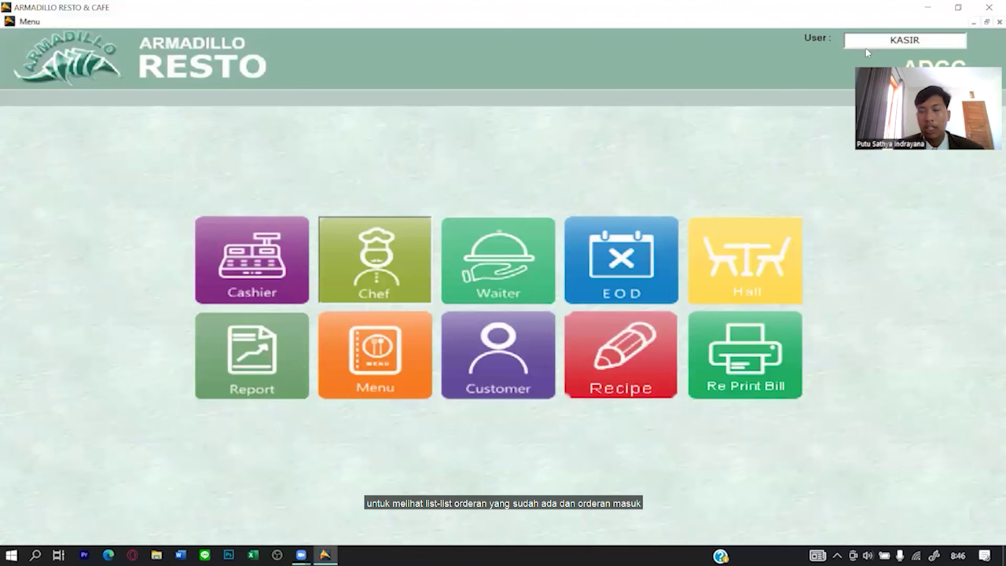